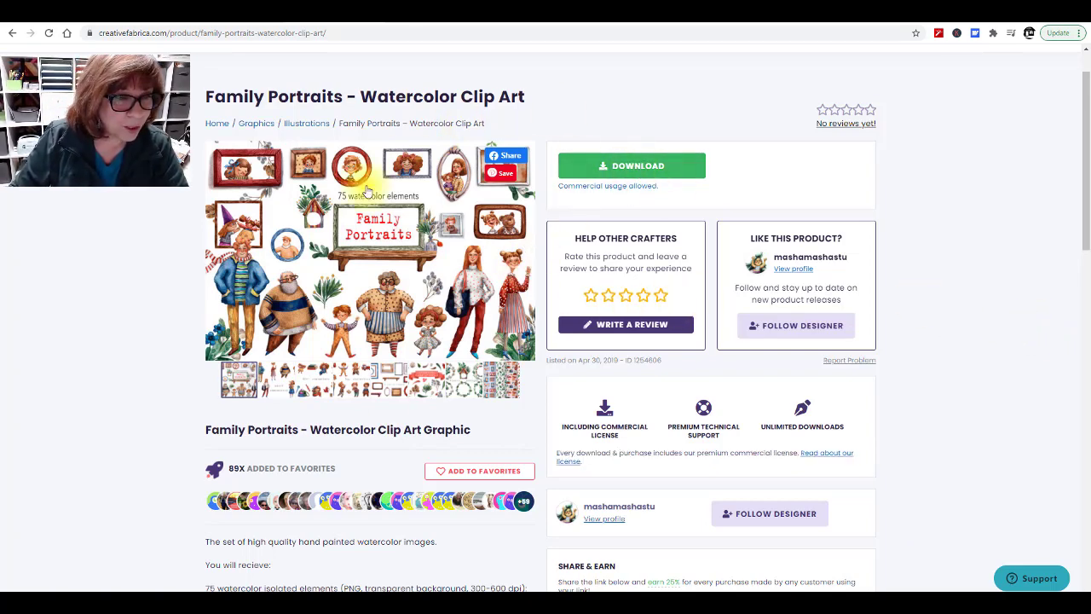
Examine the Family Portraits clip art preview images, from the adult characters through the frames and flowers to the patterns.
left_click(289, 388)
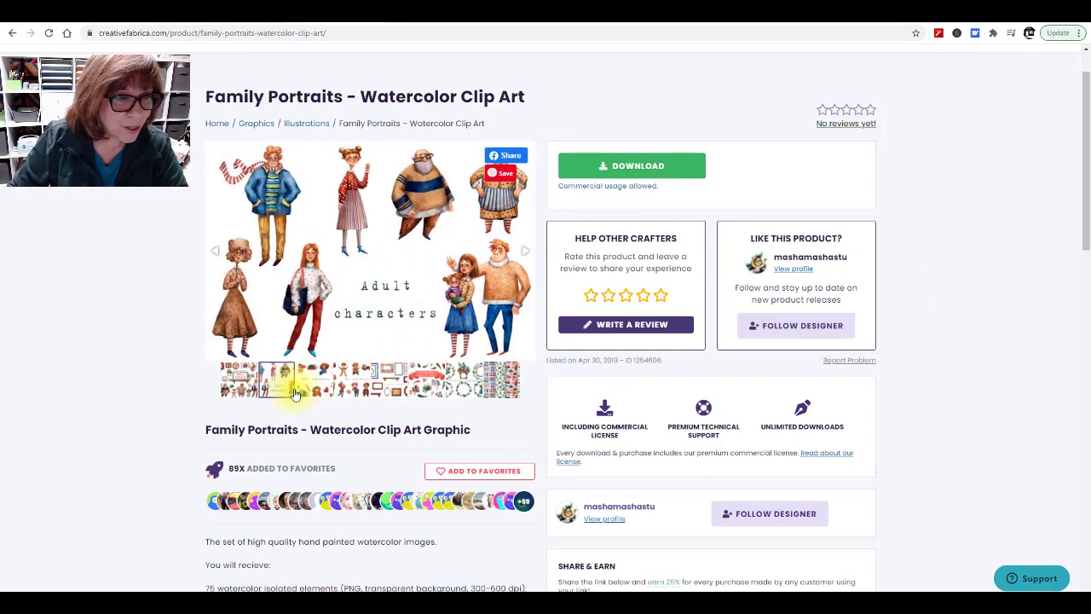
left_click(322, 388)
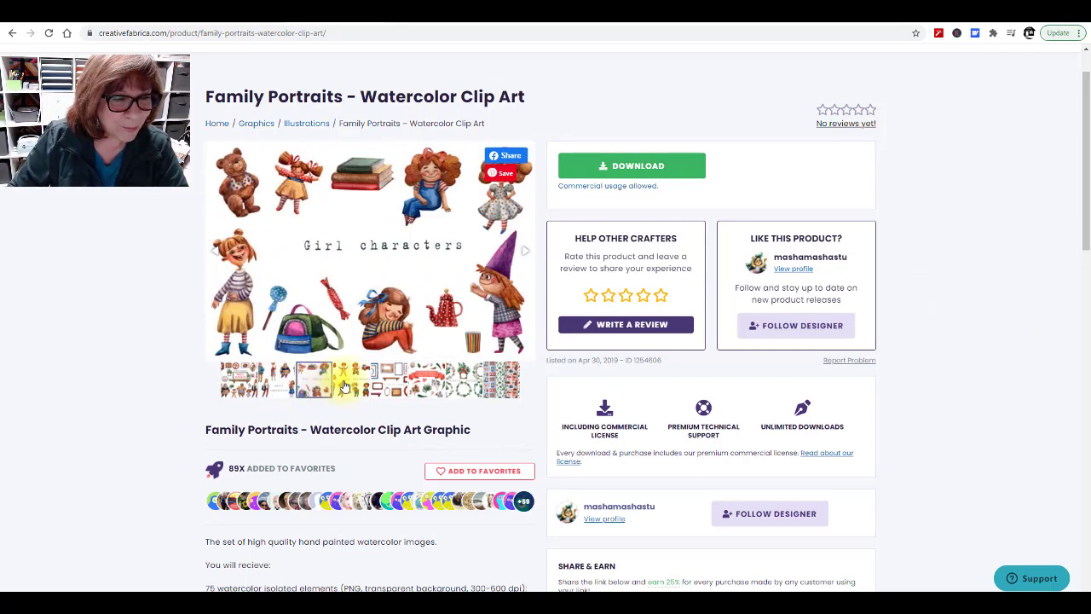
left_click(344, 385)
left_click(388, 390)
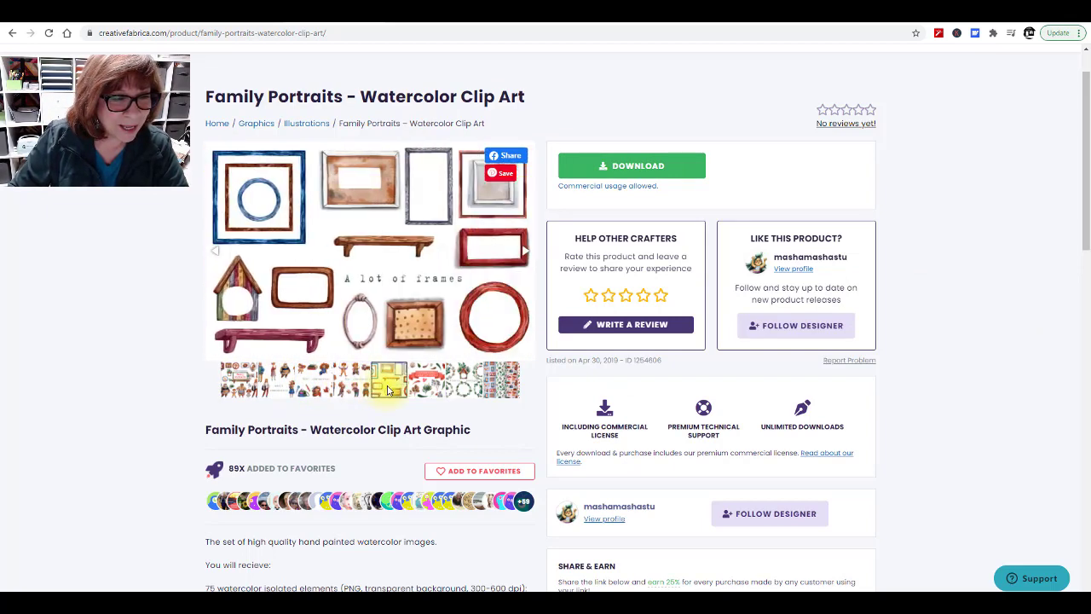
left_click(425, 385)
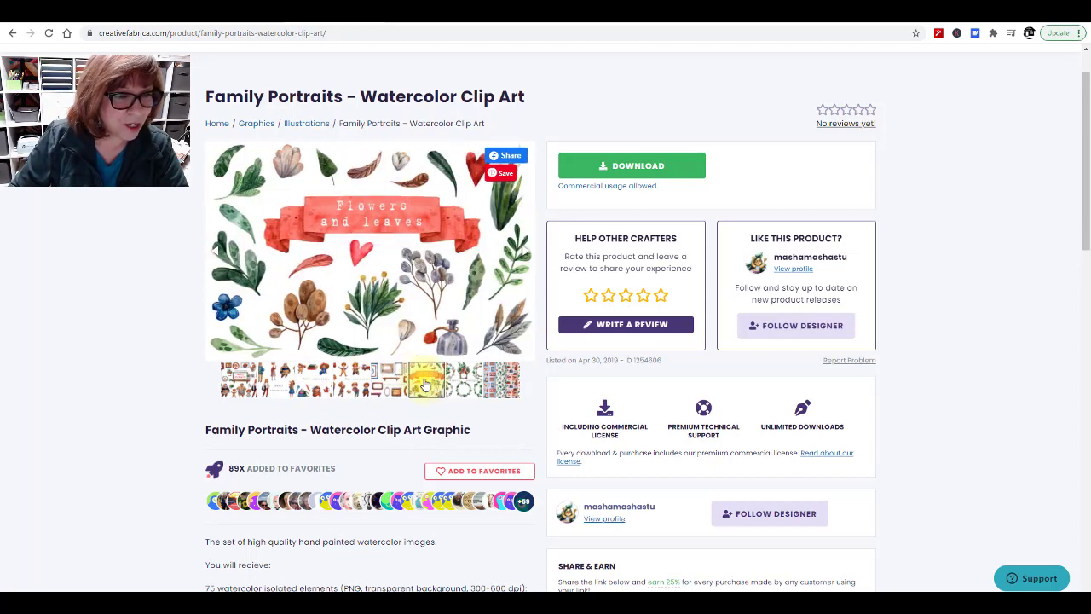
left_click(458, 389)
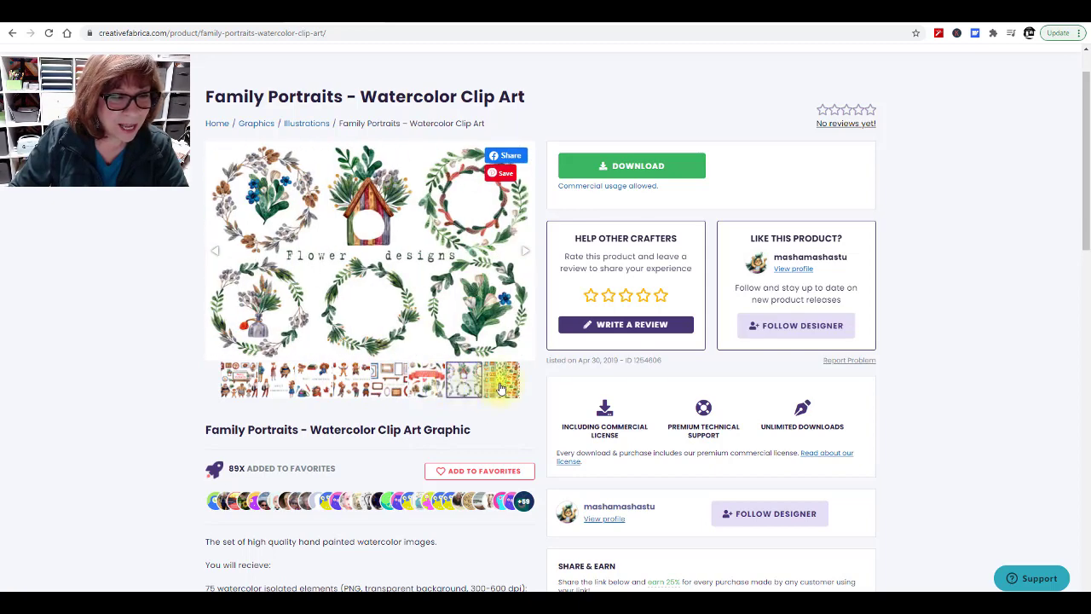
left_click(501, 384)
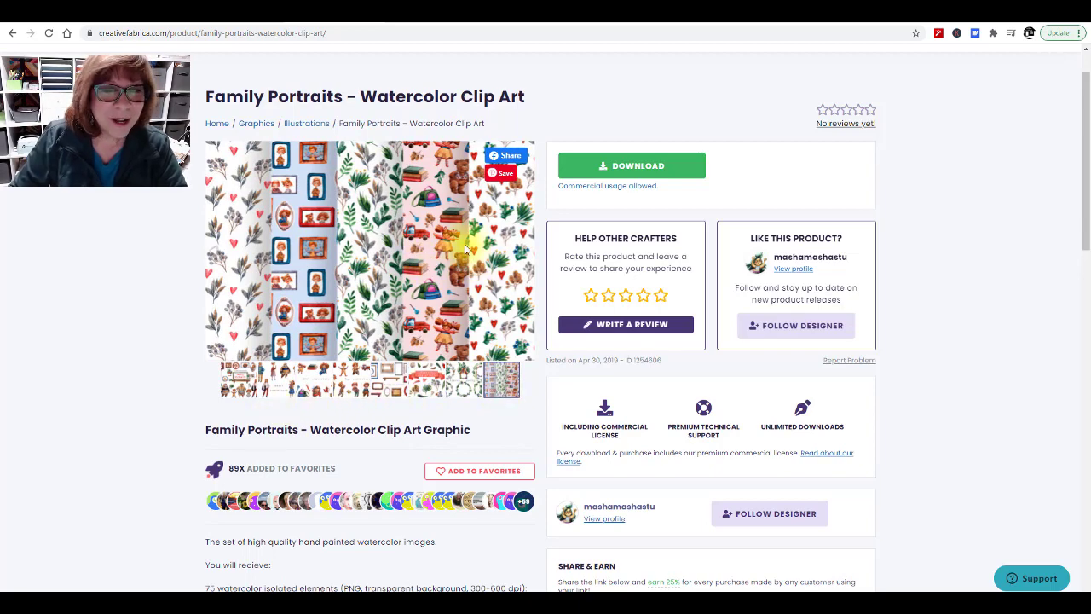
Download the Family Portraits - Watercolor Clip Art zip, set it to open when finished, and check its license and download terms.
left_click(640, 169)
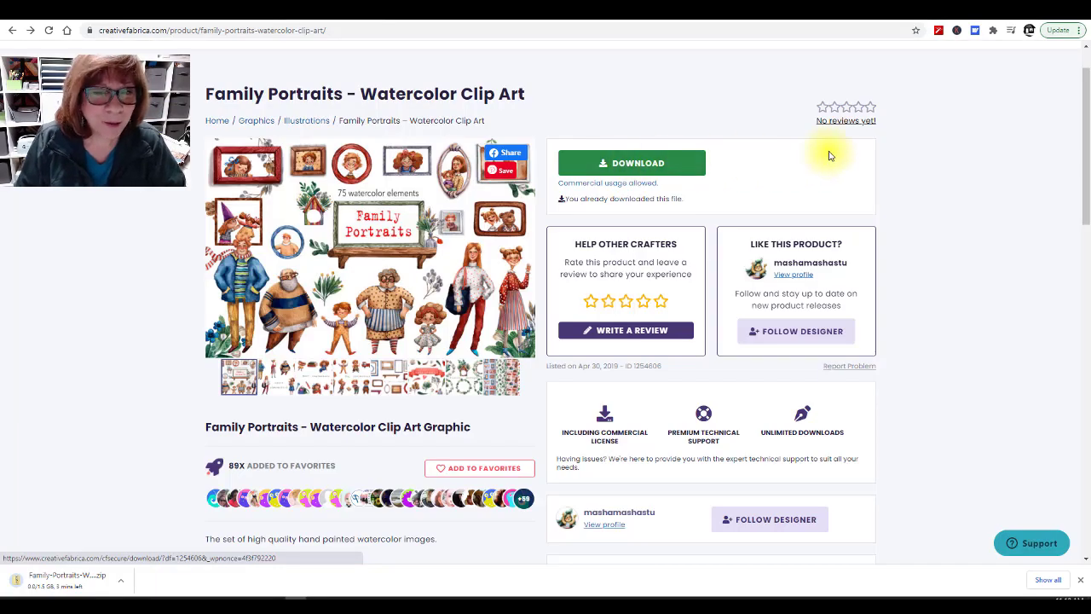
left_click(66, 584)
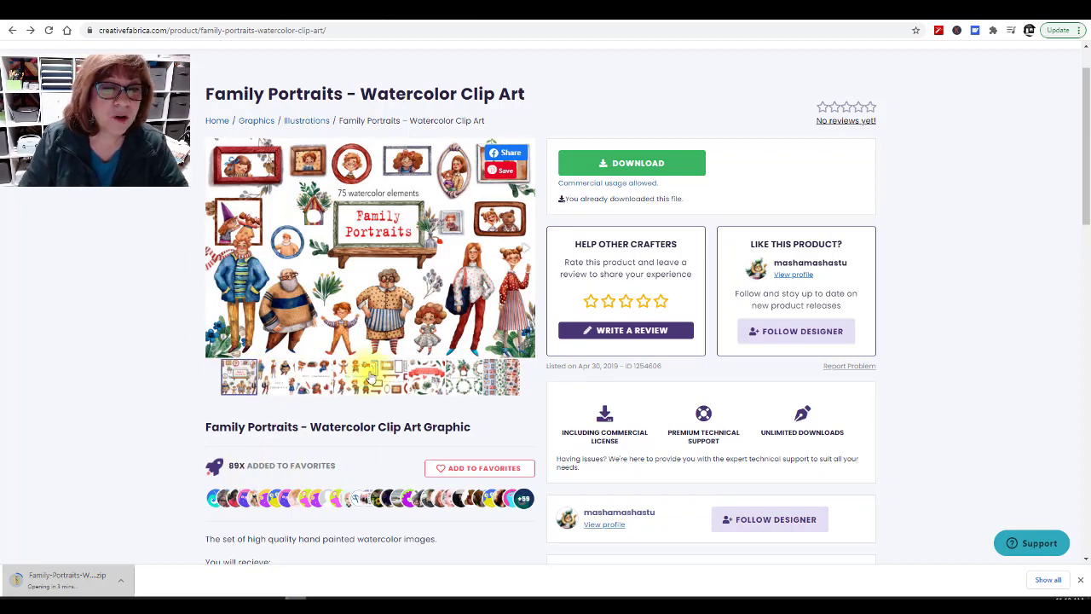
mouse_move(607, 438)
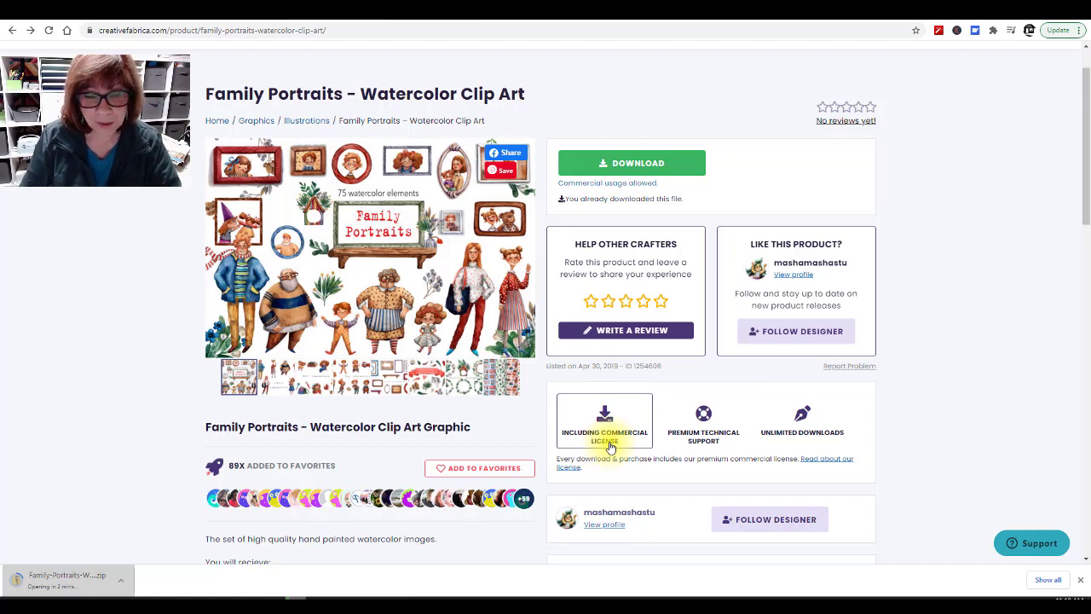
mouse_move(794, 429)
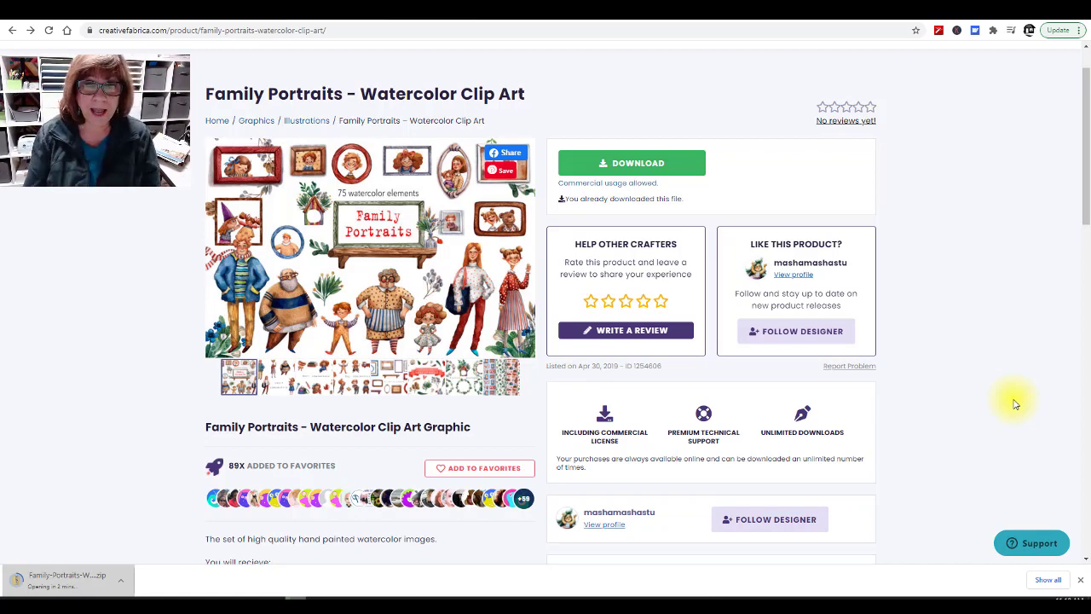
Open the account's My Downloads page and look through the list of previously downloaded files.
scroll(1014, 404, "up", 1)
mouse_move(695, 56)
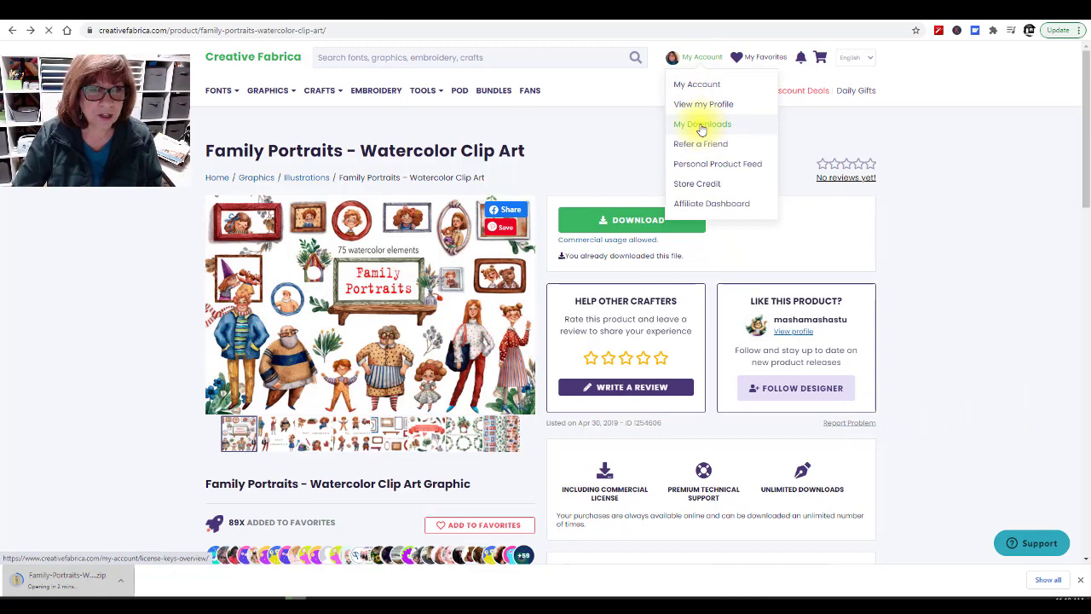
left_click(701, 128)
scroll(881, 291, "down", 1)
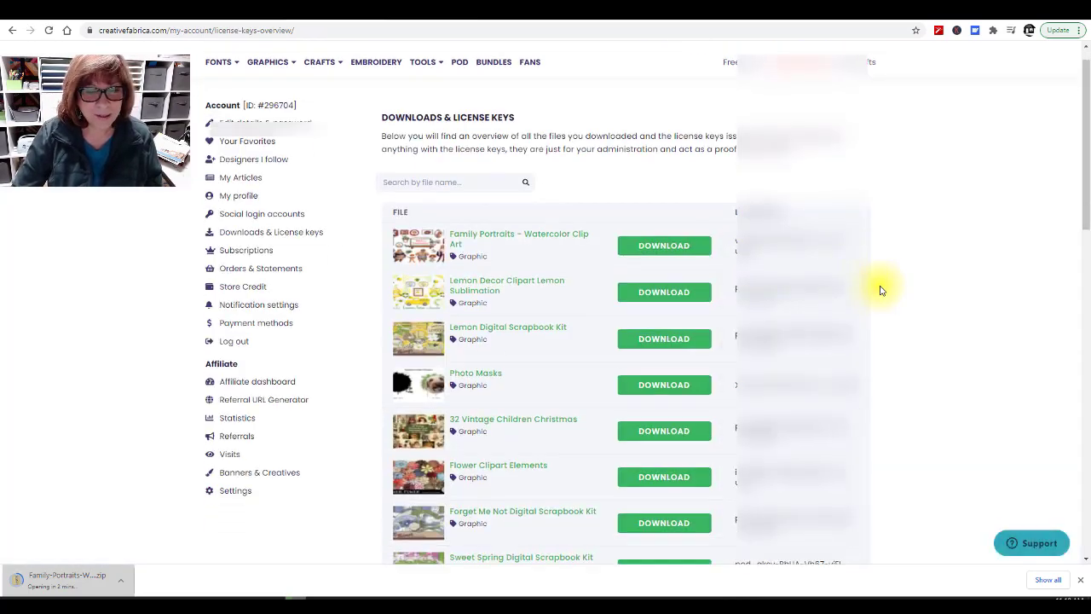
scroll(881, 291, "down", 10)
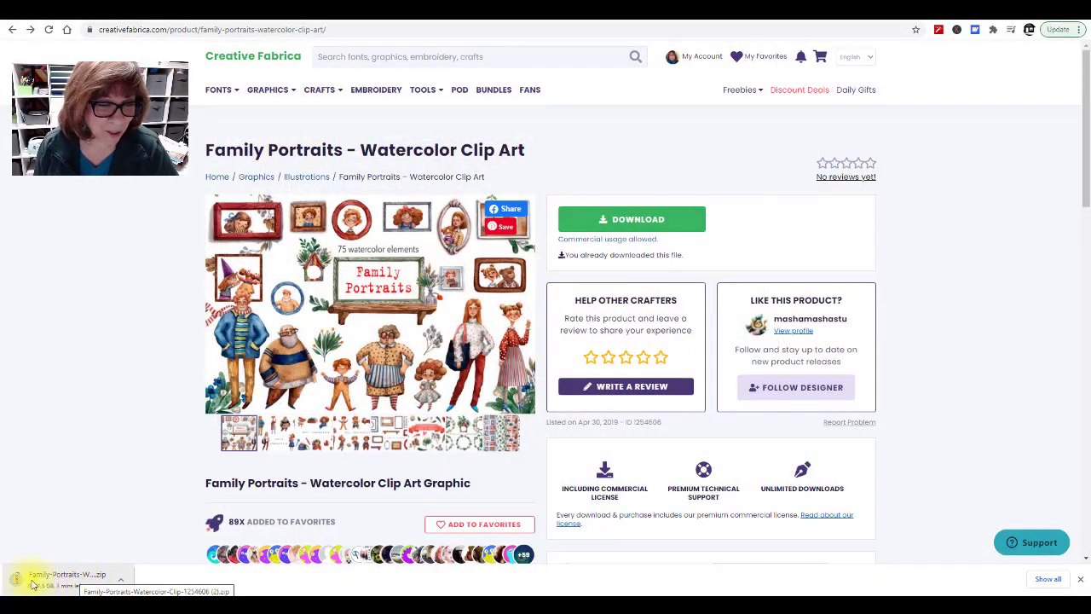
Cancel the Family Portraits zip download that is in progress.
left_click(121, 584)
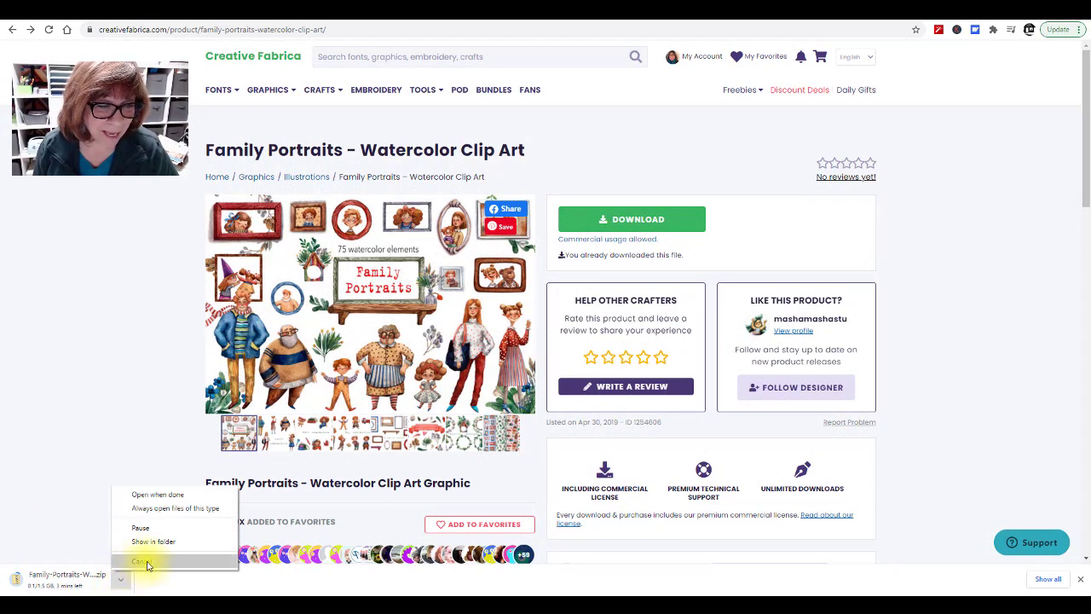
left_click(145, 563)
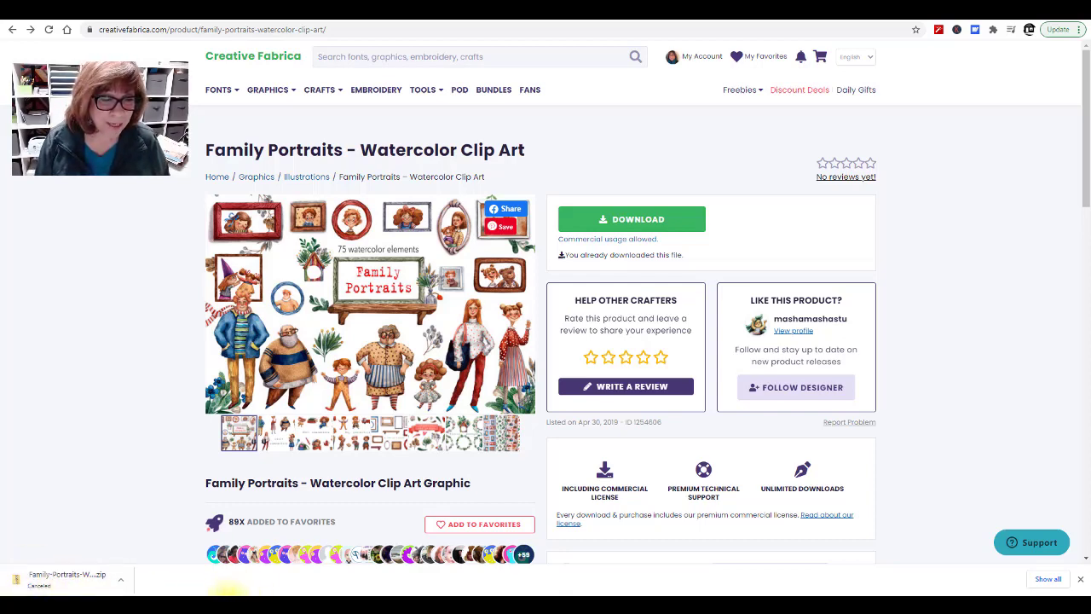
Switch to File Explorer and extract Family-Portraits-Watercolor-Clip-1254606 (1) from Downloads into the suggested folder, showing the files when complete.
left_click(229, 600)
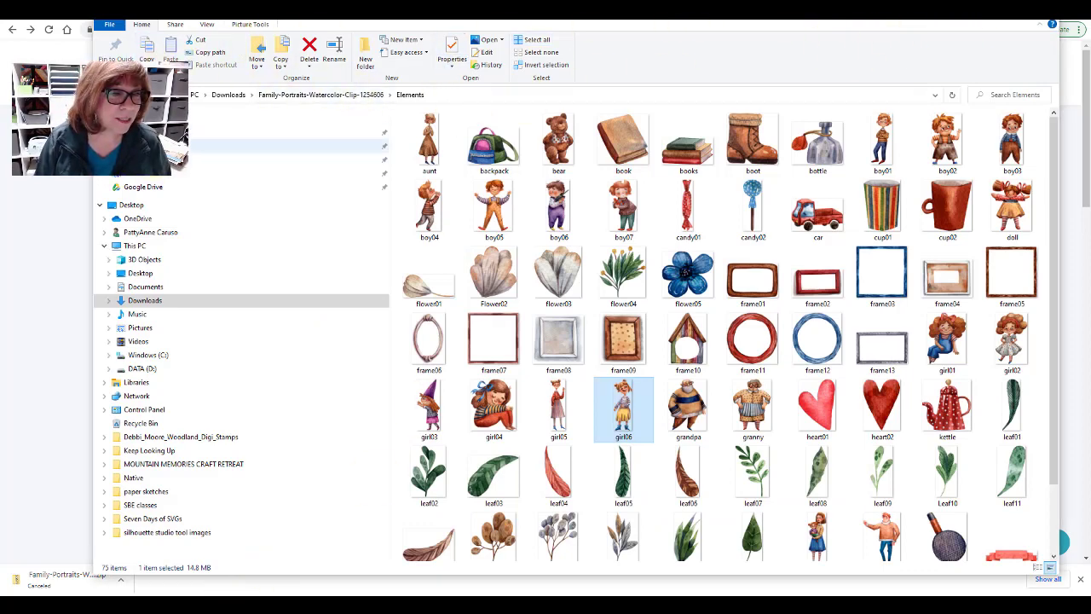
left_click(145, 300)
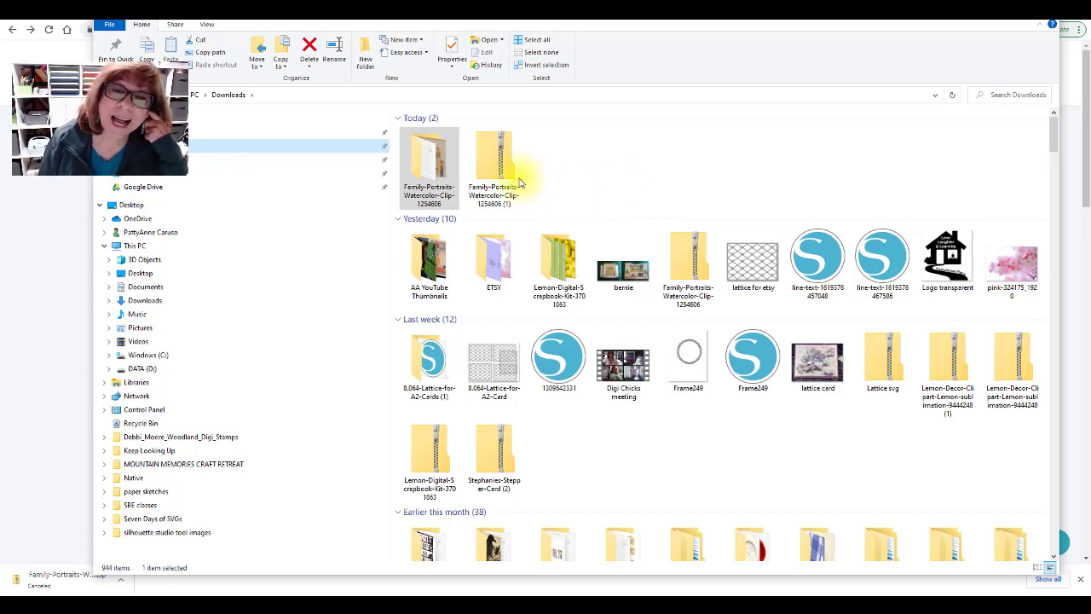
double_click(506, 175)
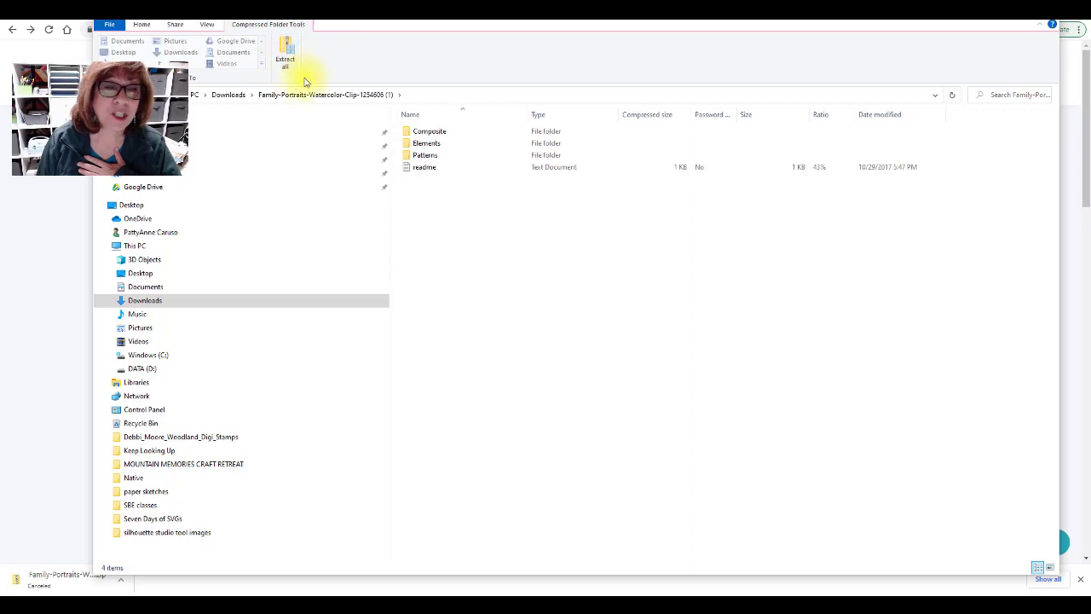
left_click(287, 57)
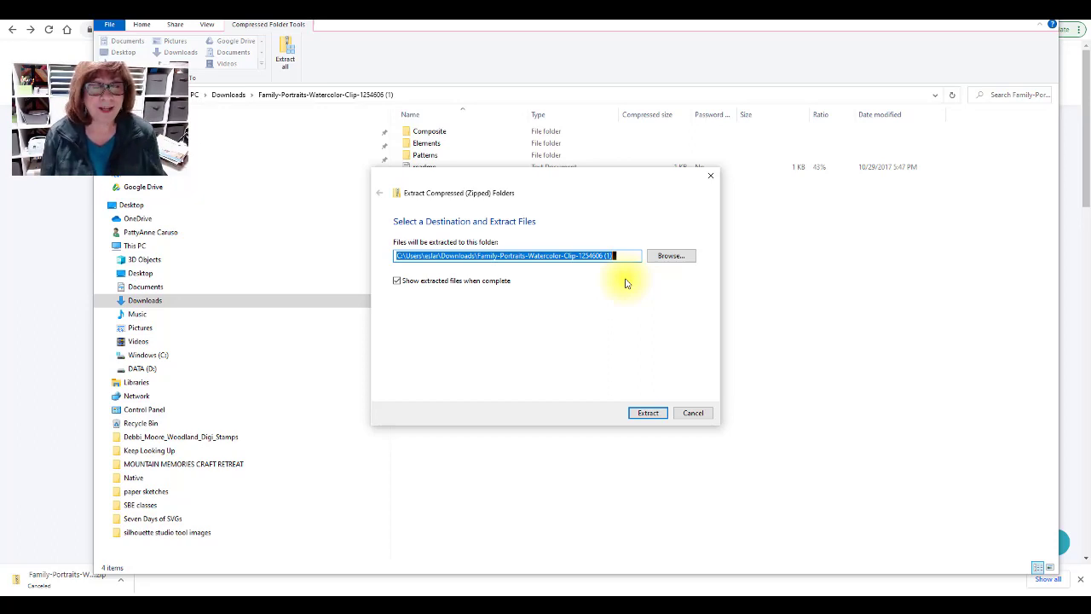
left_click(635, 414)
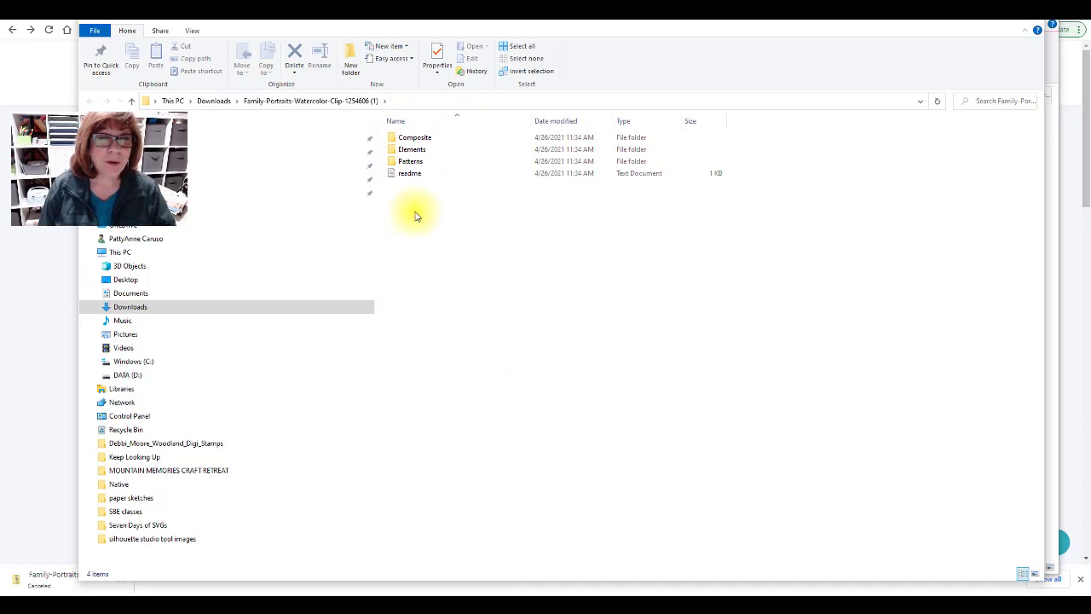
Open the extracted Elements folder, try the List and Tiles layouts, and display its images as extra large icons.
left_click(410, 151)
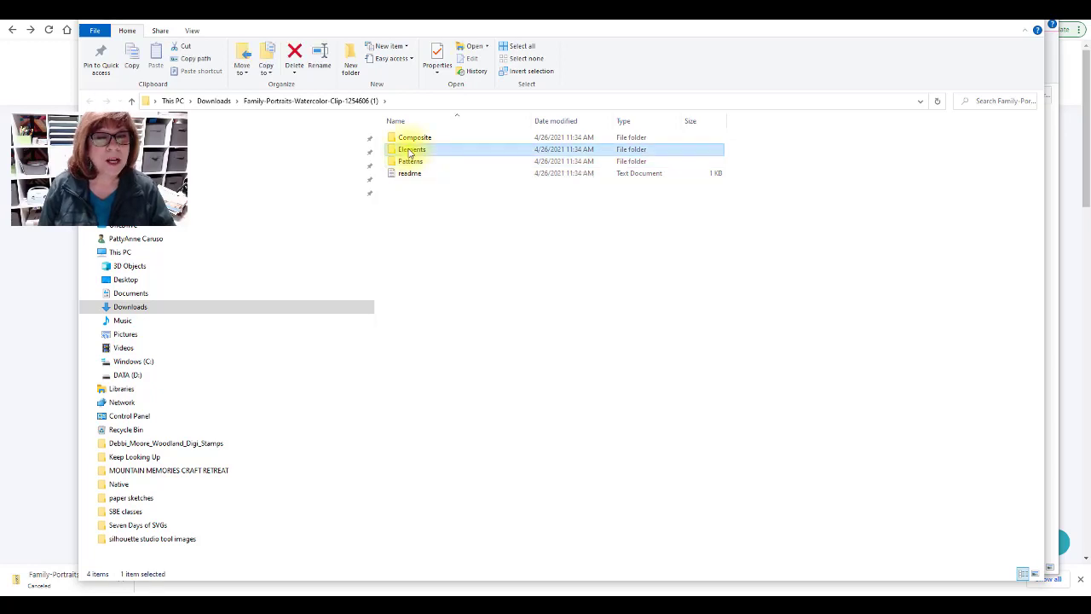
double_click(410, 151)
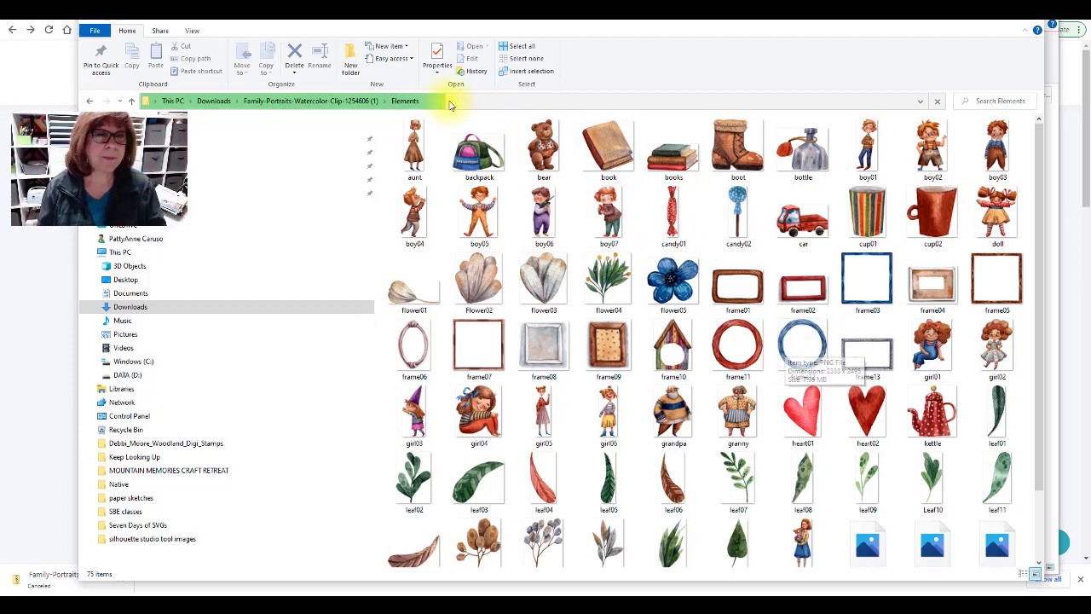
left_click(193, 31)
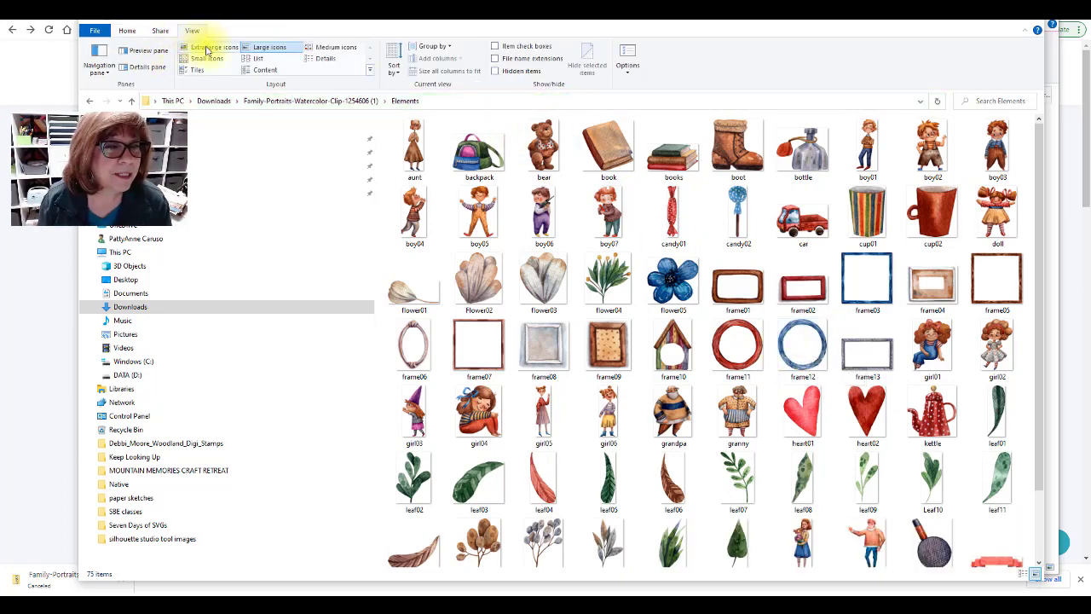
left_click(257, 58)
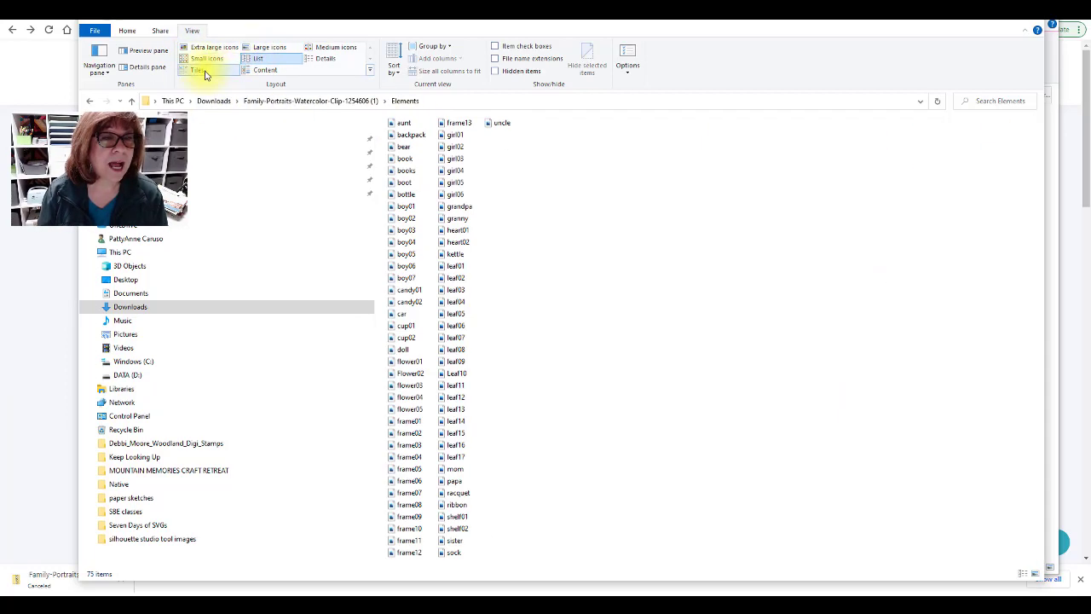
left_click(205, 74)
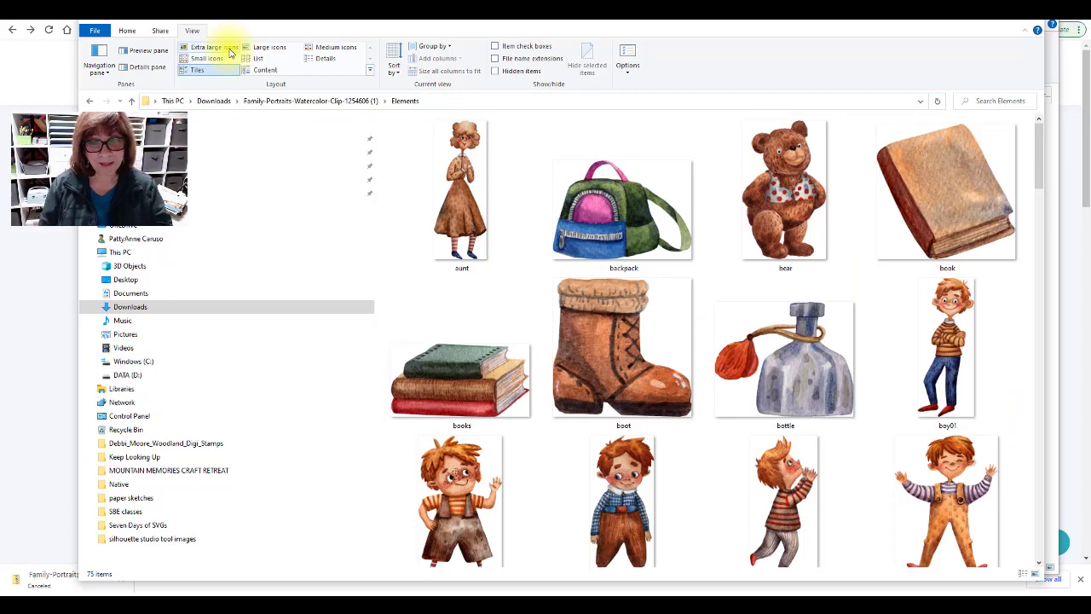
left_click(228, 52)
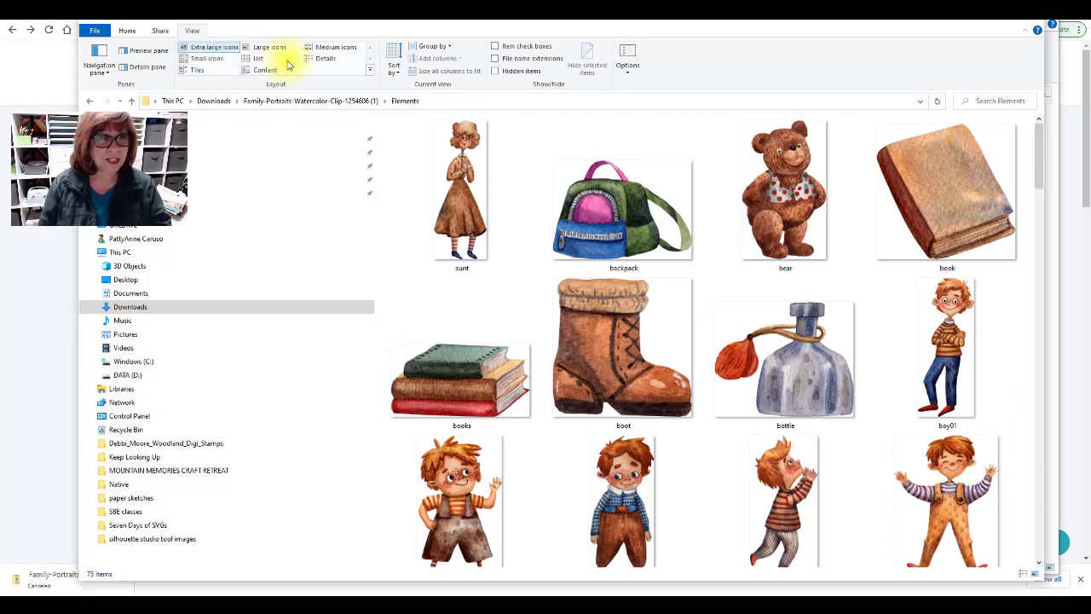
Look through the clip art images in the Elements folder and check the file type and dimensions of boy01.
scroll(687, 217, "down", 10)
scroll(687, 228, "down", 6)
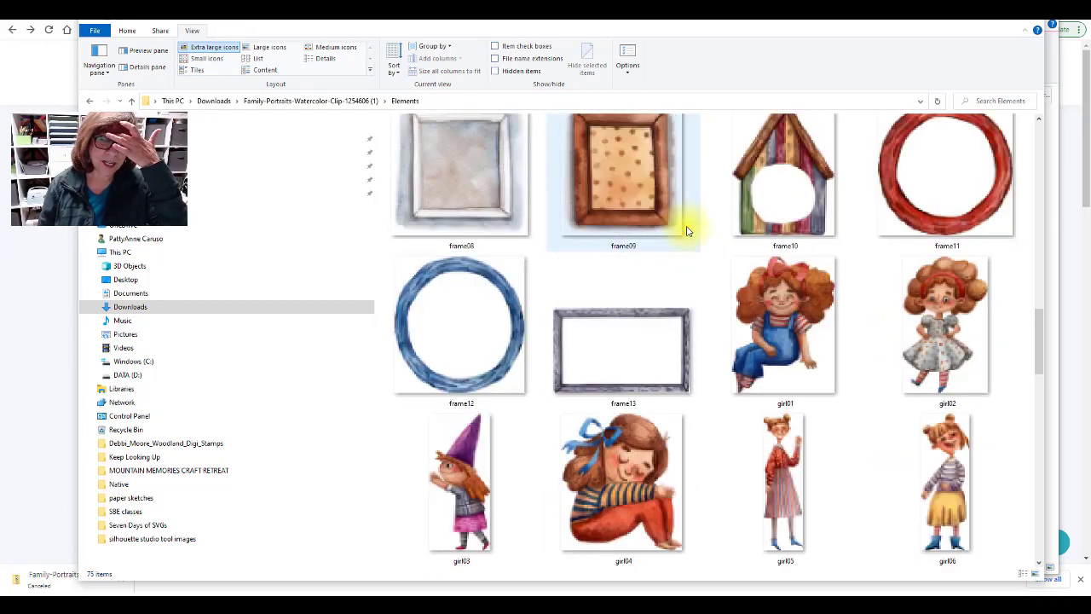
scroll(687, 230, "up", 6)
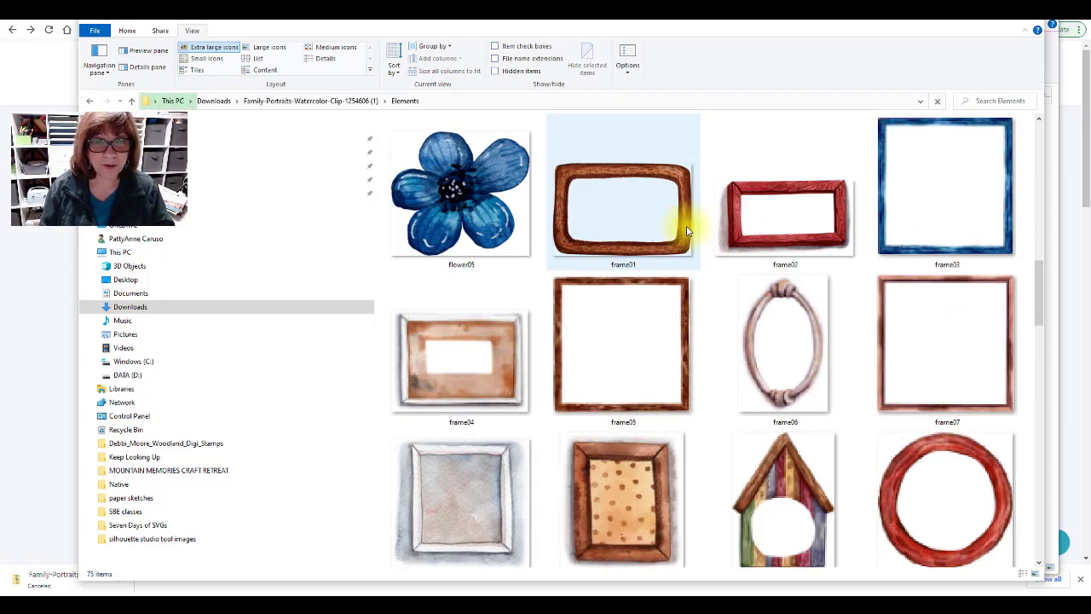
scroll(687, 224, "up", 5)
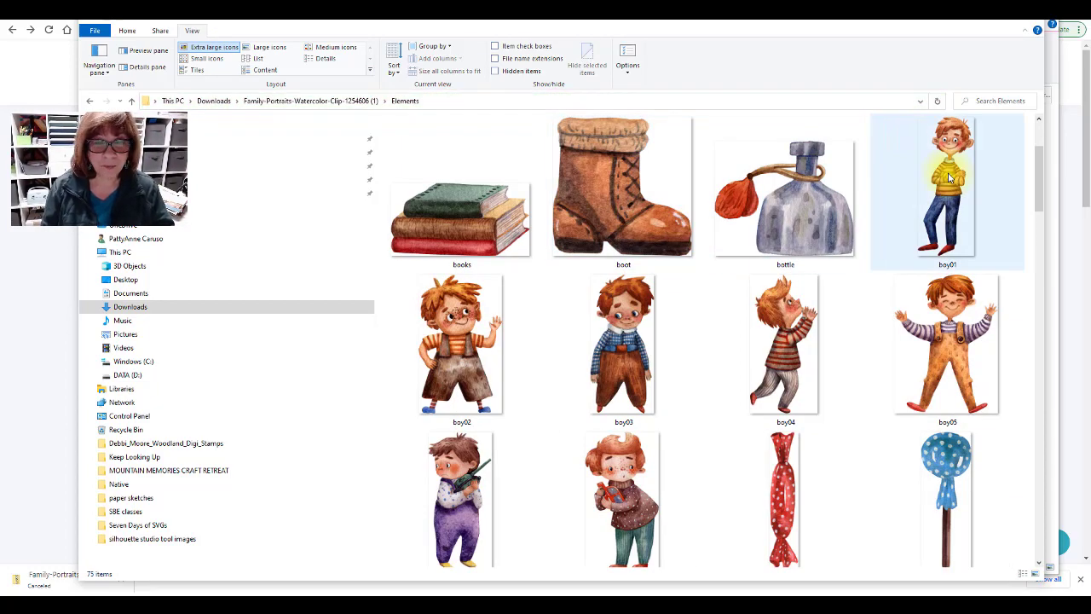
mouse_move(949, 177)
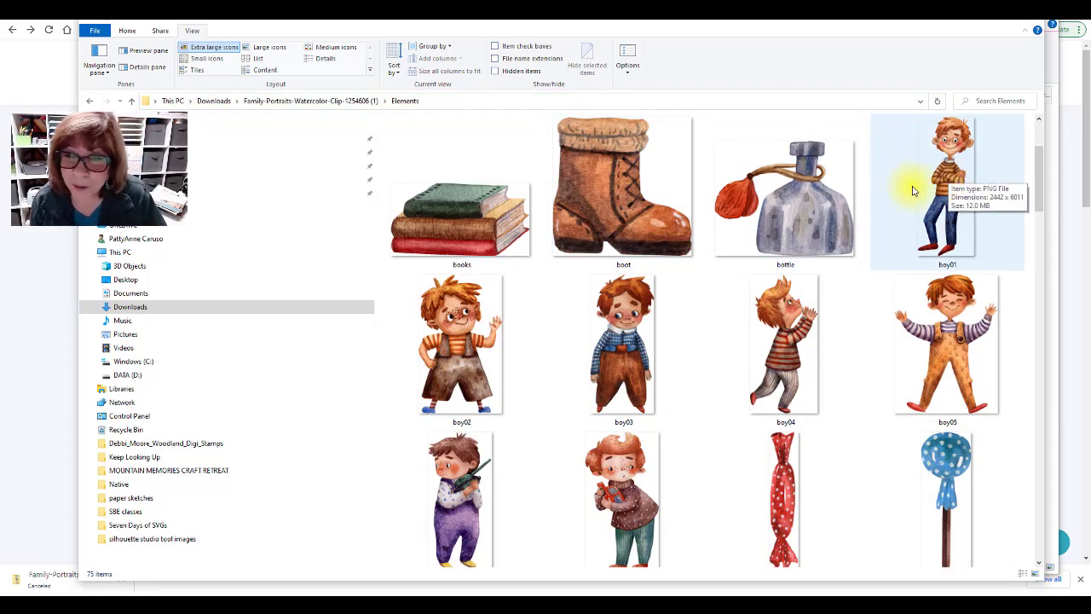
scroll(911, 191, "down", 10)
scroll(907, 215, "down", 5)
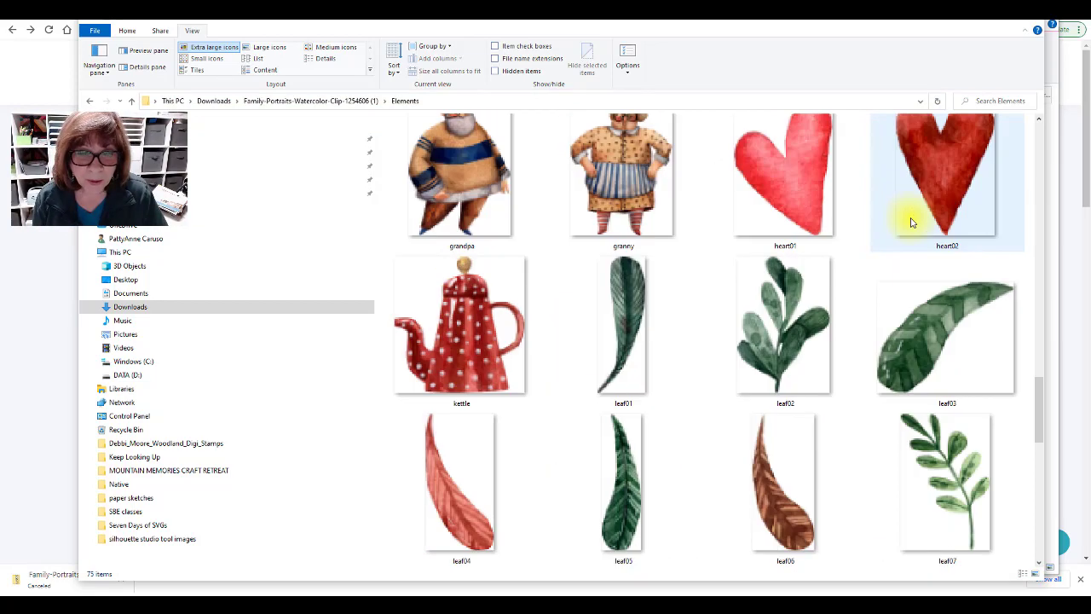
scroll(910, 221, "up", 2)
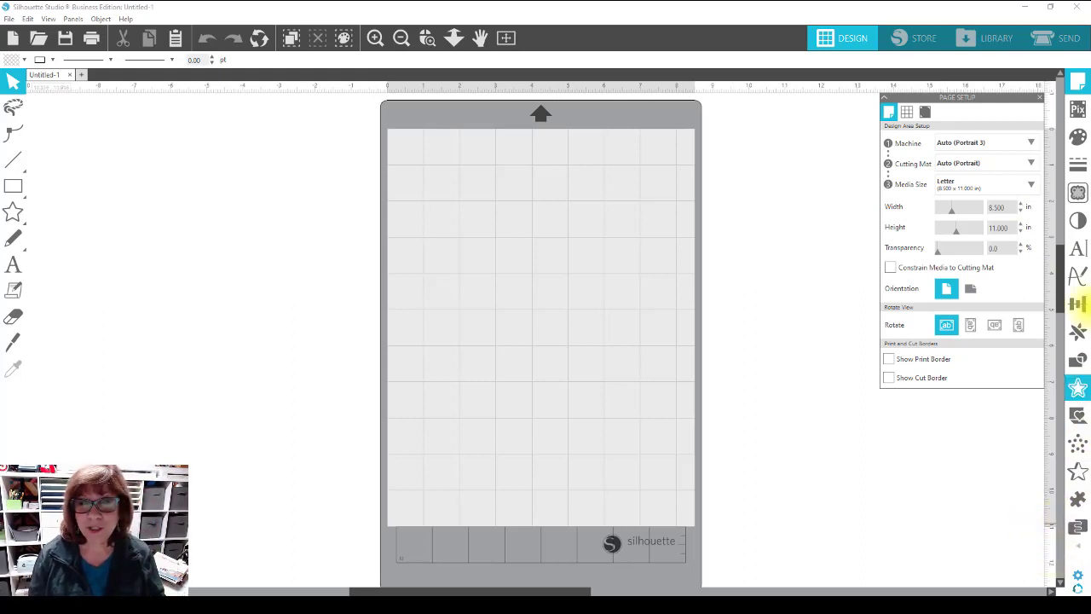
Switch to Silhouette Studio, review the page setup of the blank document and close Page Setup.
left_click_drag(991, 98, 843, 115)
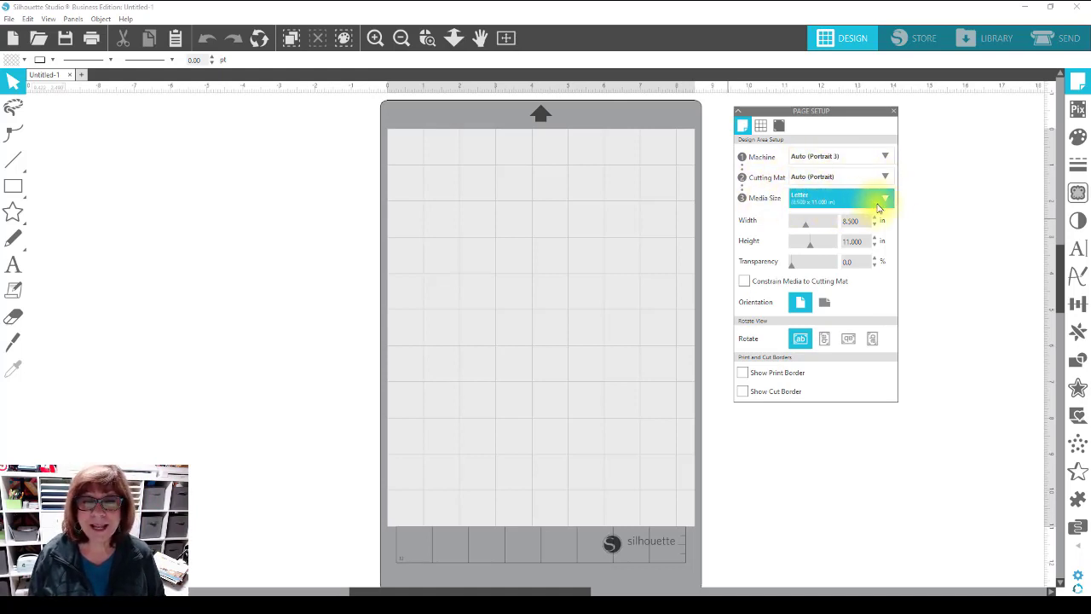
left_click_drag(852, 116, 935, 115)
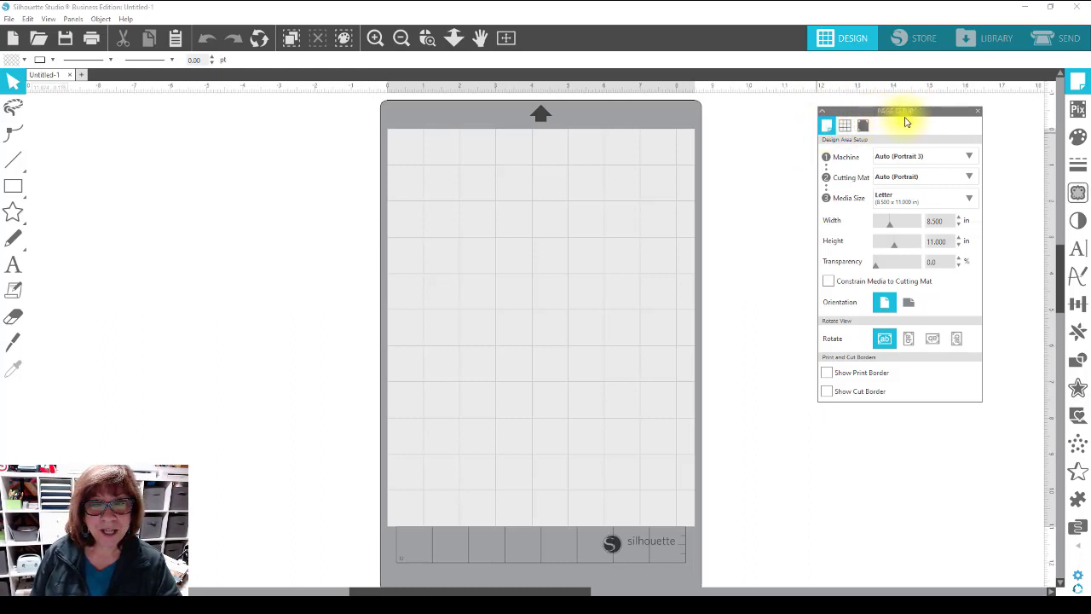
left_click(978, 111)
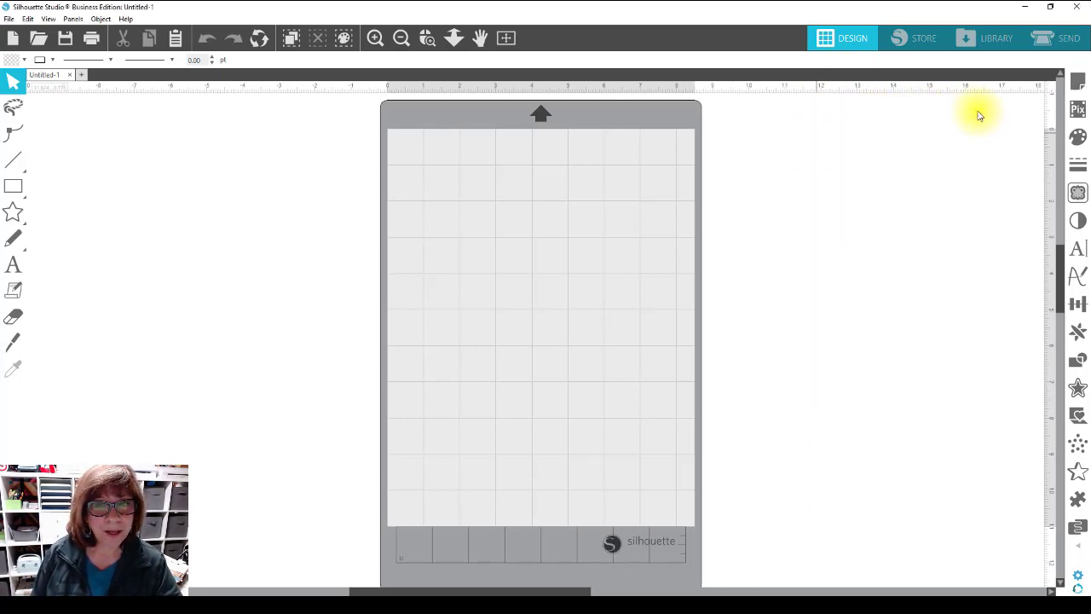
Turn on registration marks for the document and show both the print border and the cut border.
left_click(1079, 80)
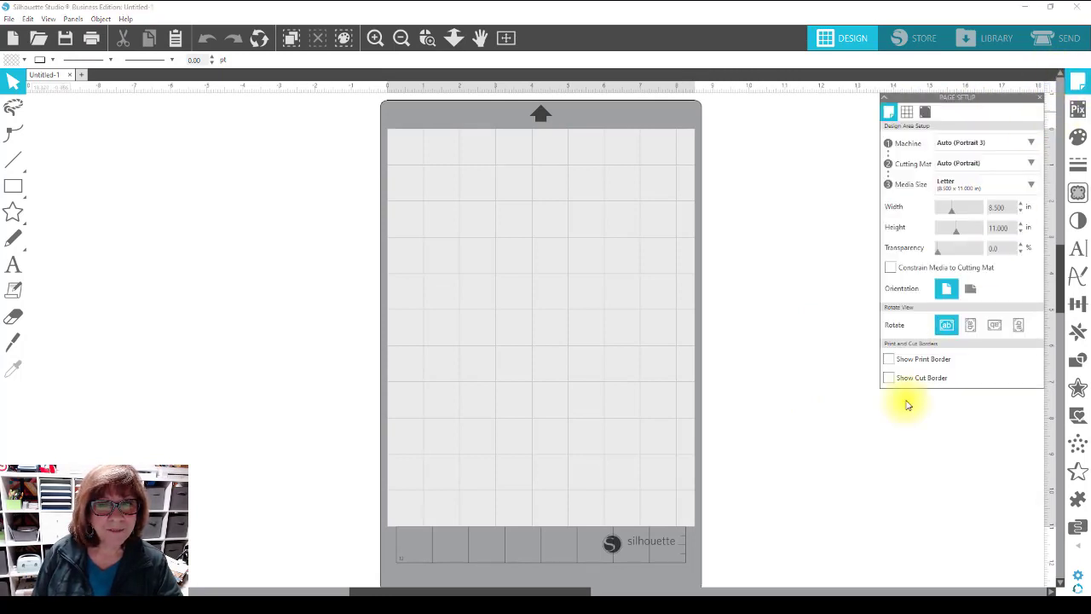
left_click(925, 114)
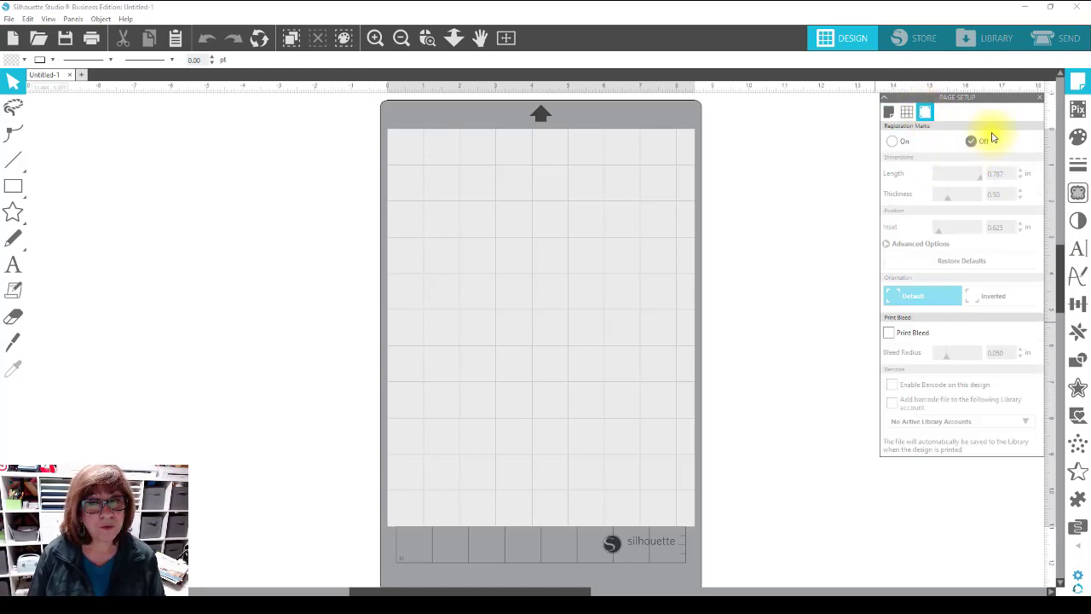
left_click(891, 141)
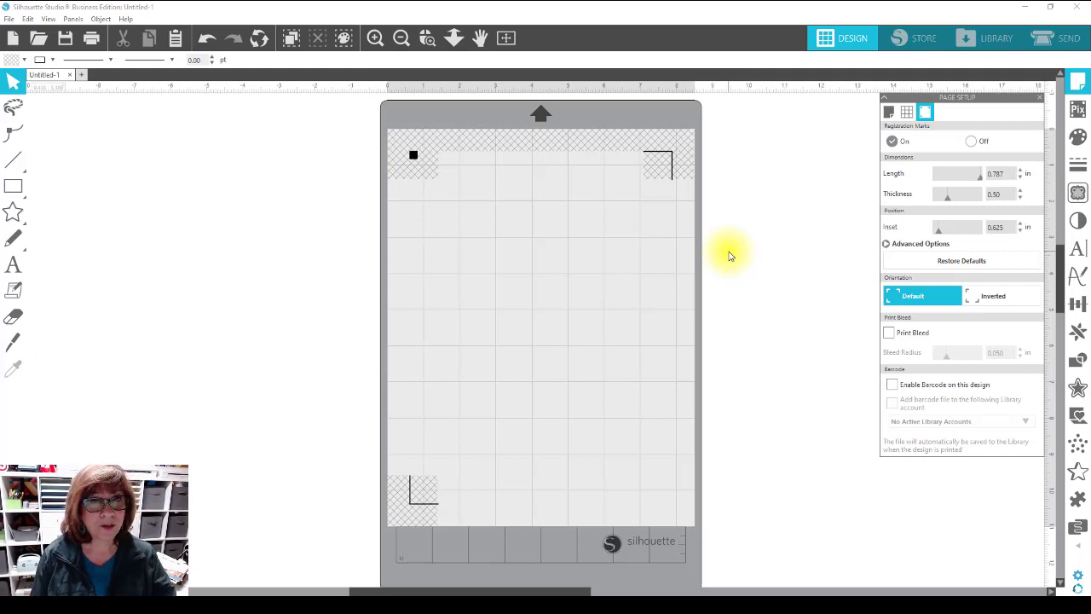
left_click(887, 113)
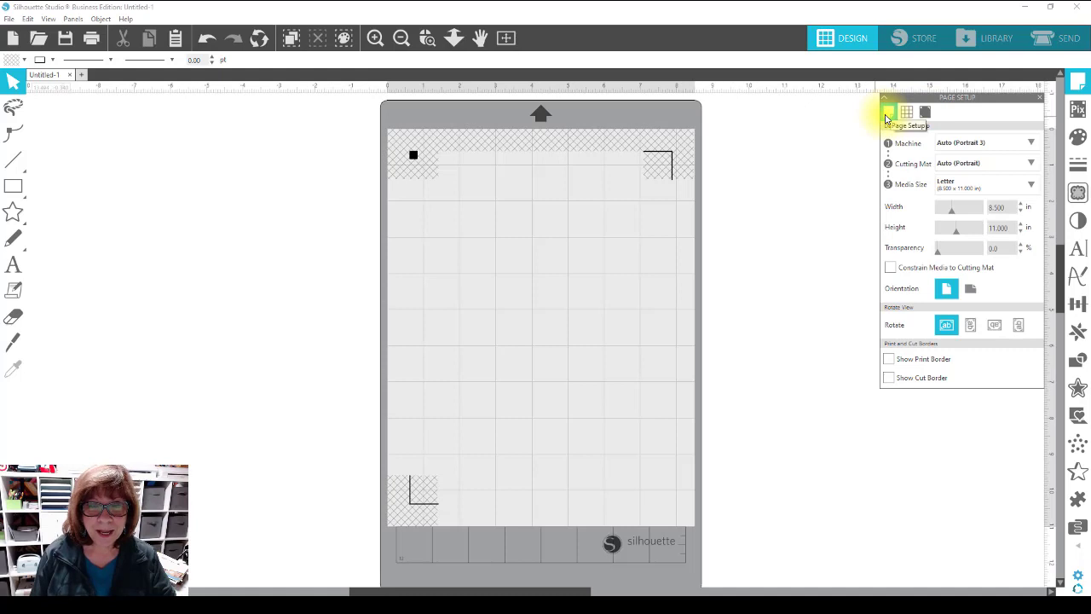
left_click(888, 362)
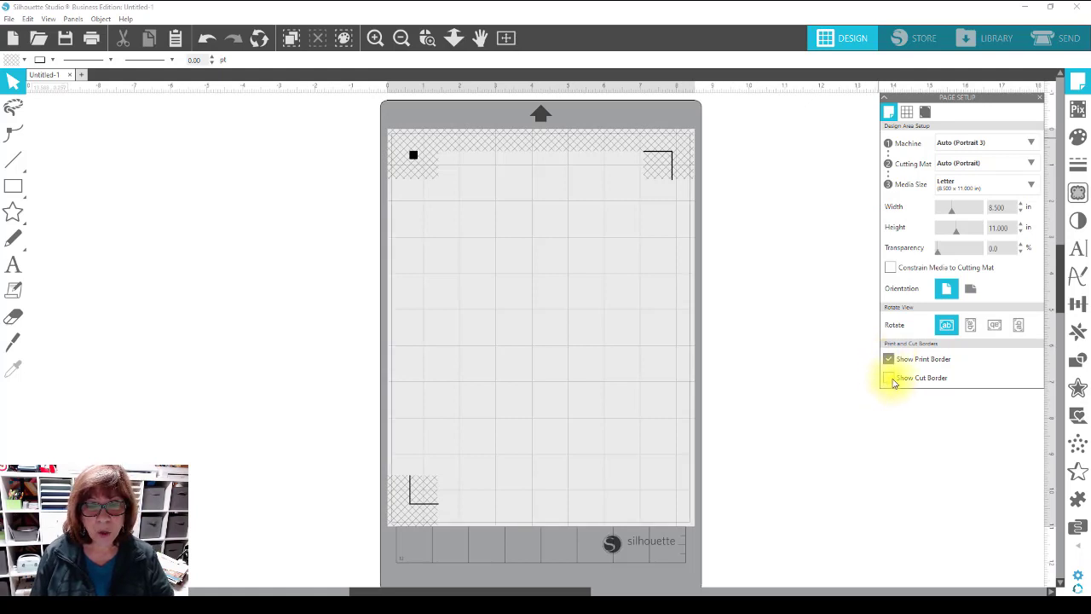
left_click(889, 377)
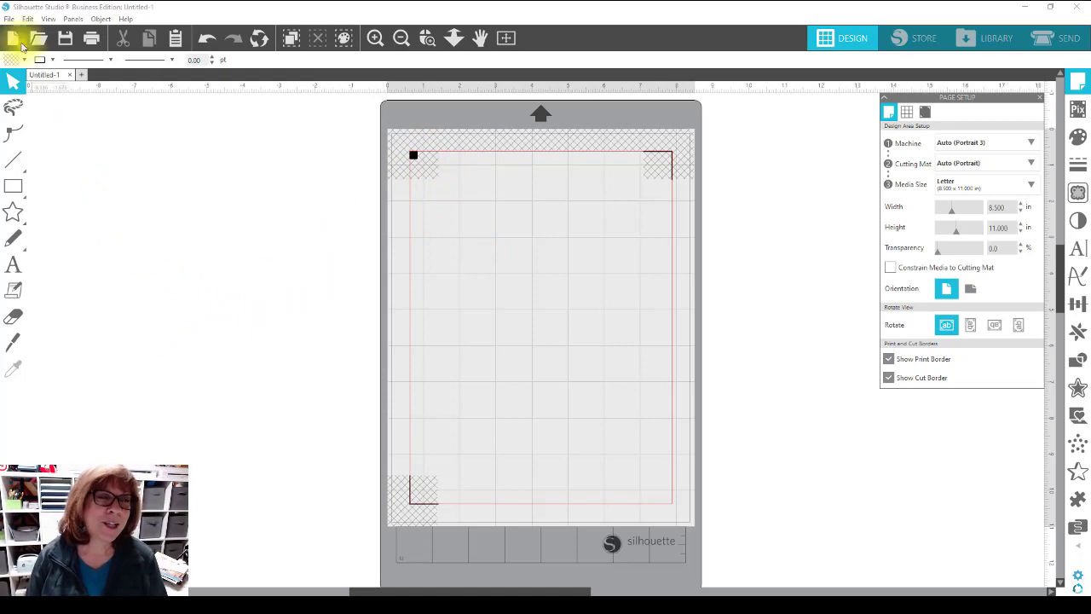
Merge the kids JPG sample photo from Downloads > Family-Portraits-Watercolor-Clip-1254606 into the document.
left_click(9, 19)
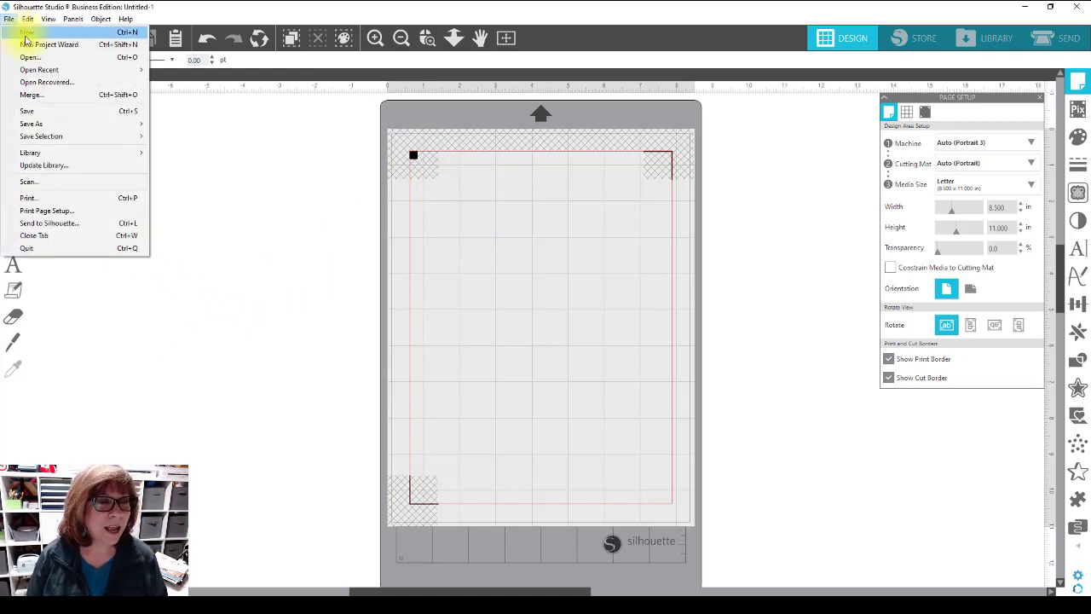
left_click(40, 99)
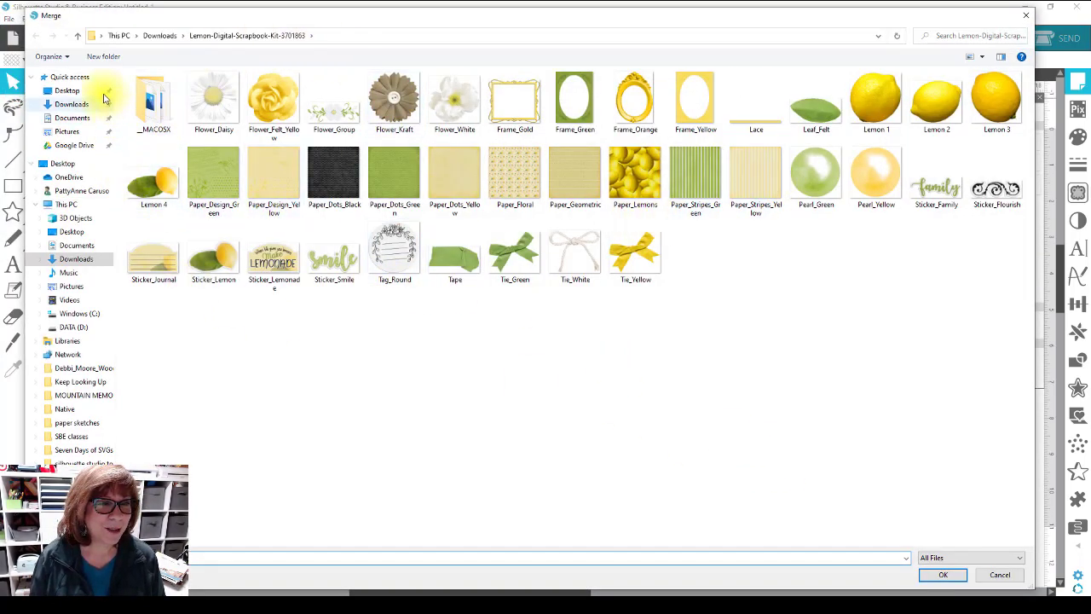
left_click(76, 37)
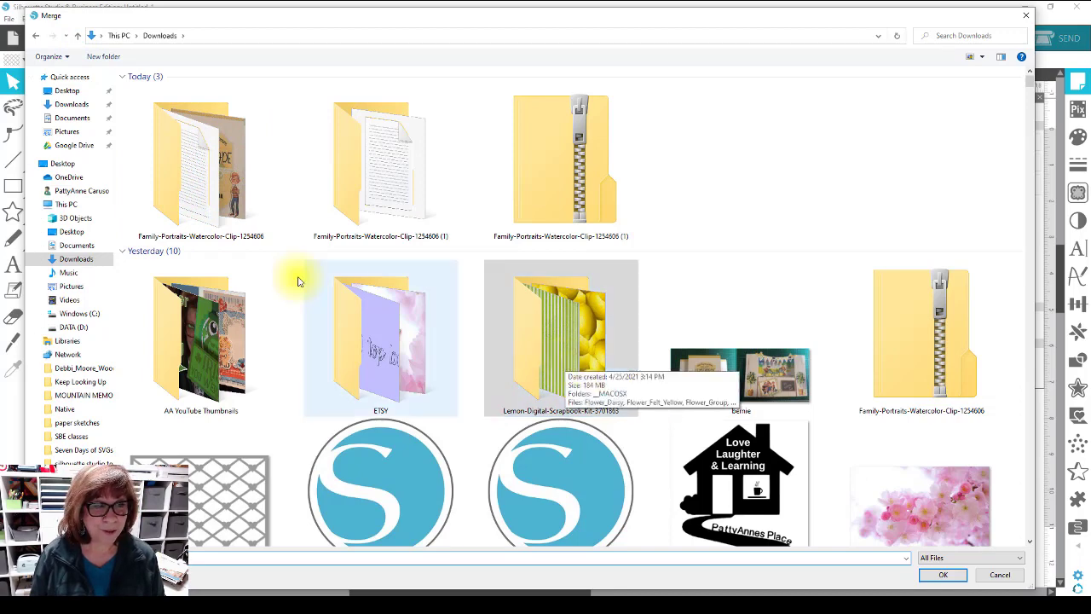
double_click(203, 177)
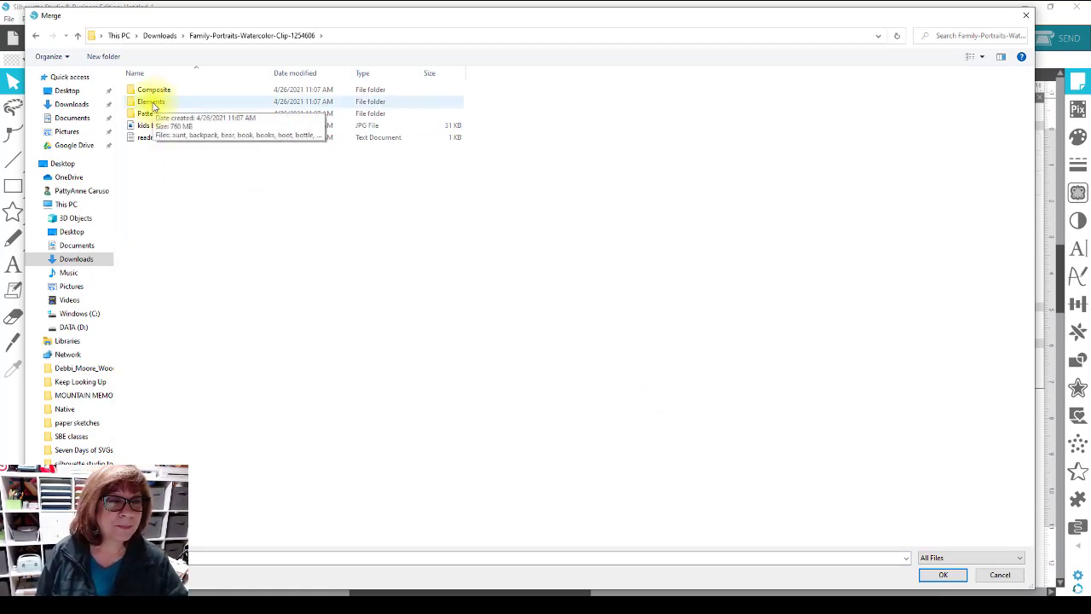
double_click(154, 104)
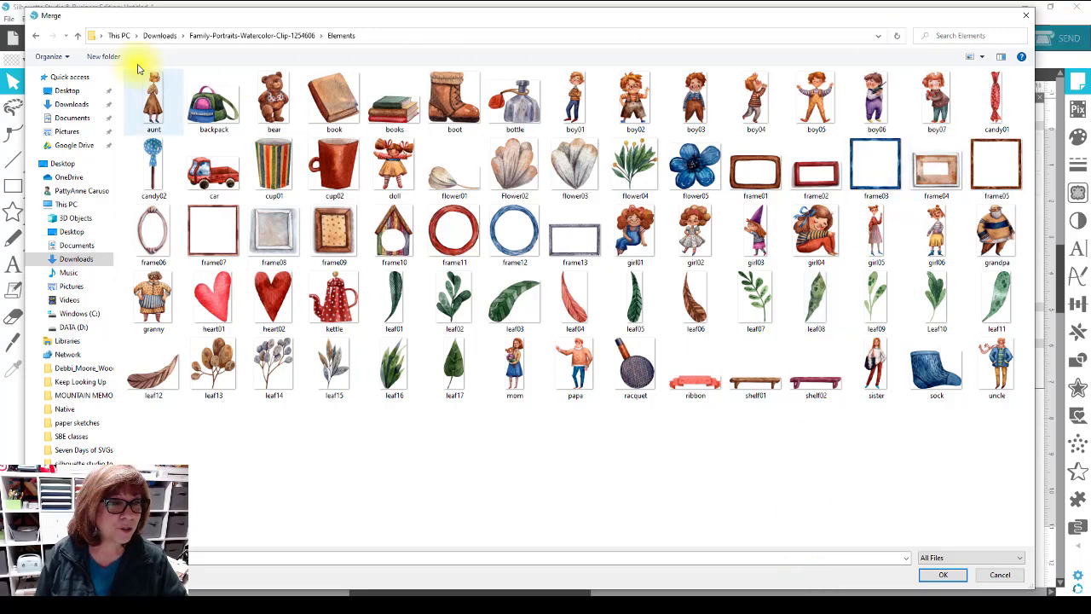
left_click(77, 36)
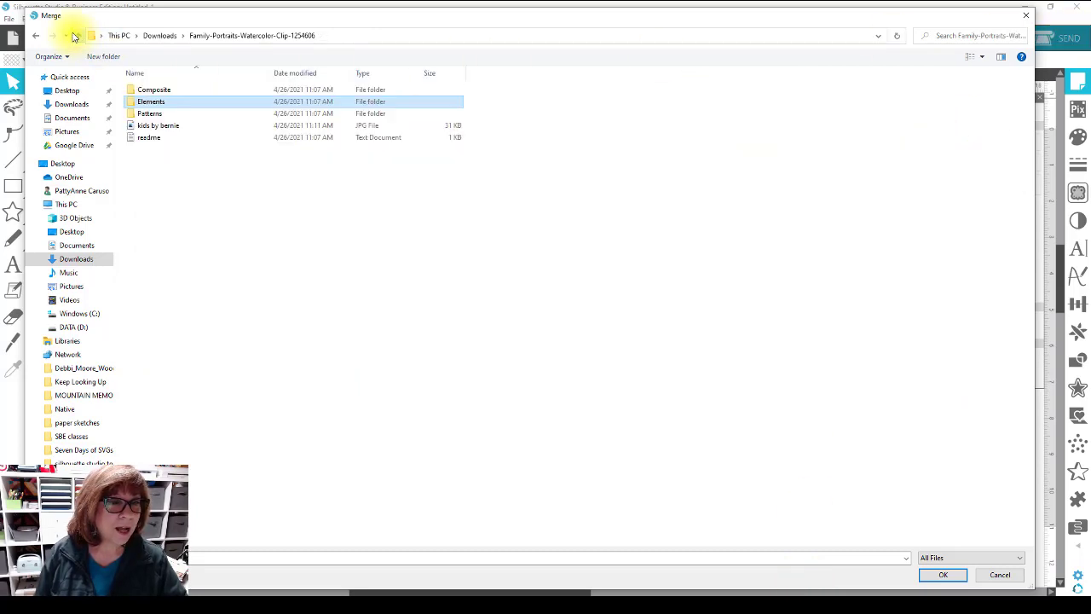
double_click(170, 128)
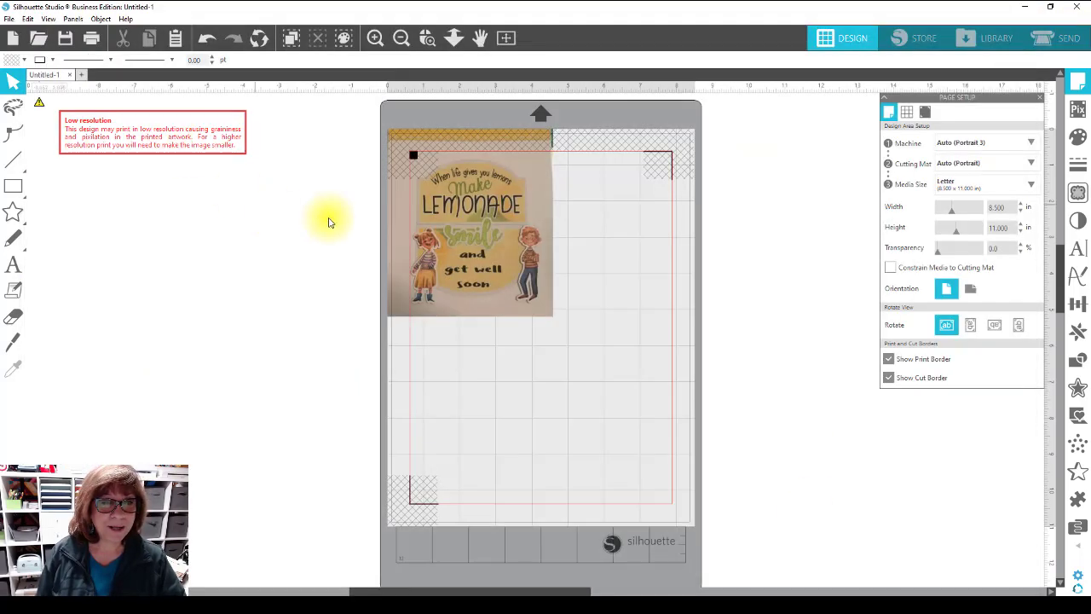
Move the merged lemonade sample photo off the page into the empty workspace beside the cutting mat.
left_click_drag(463, 246, 151, 243)
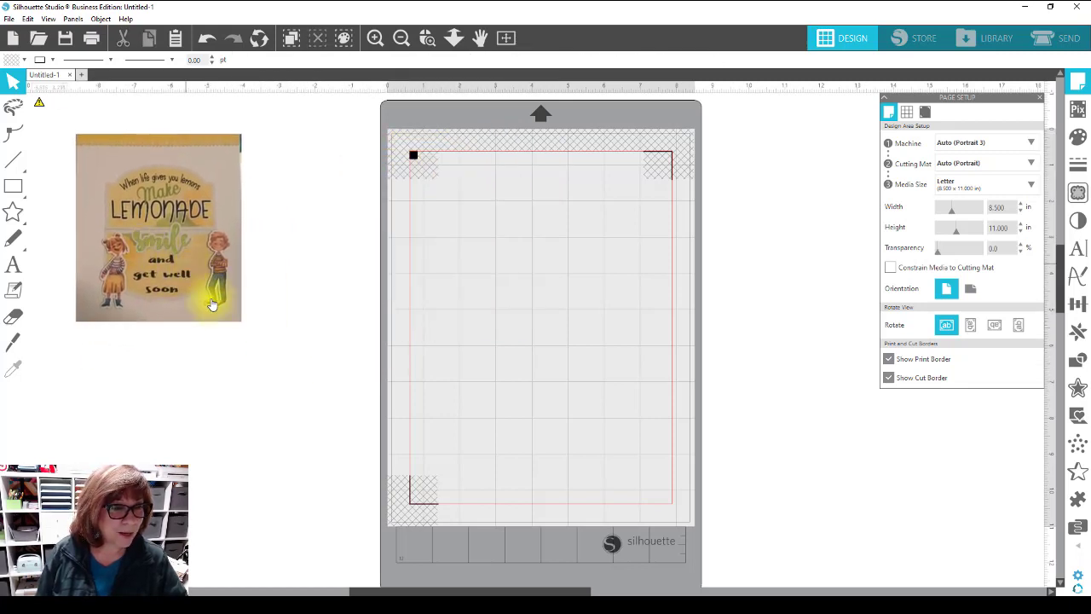
left_click_drag(219, 298, 238, 283)
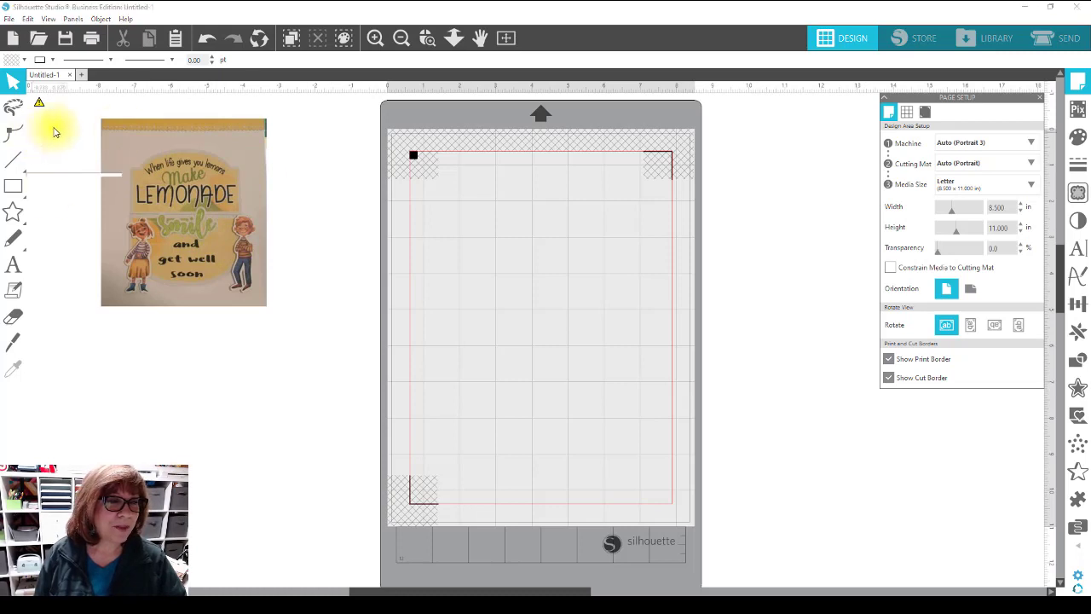
left_click_drag(187, 216, 204, 233)
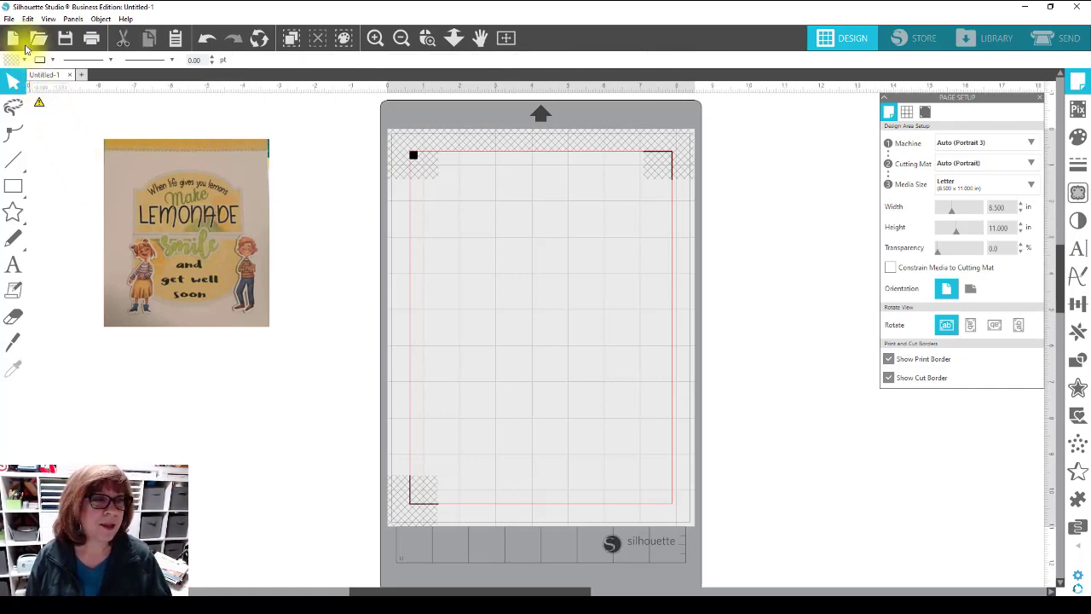
Open the boy01 image from the Elements folder as a separate document.
left_click(8, 18)
left_click(32, 58)
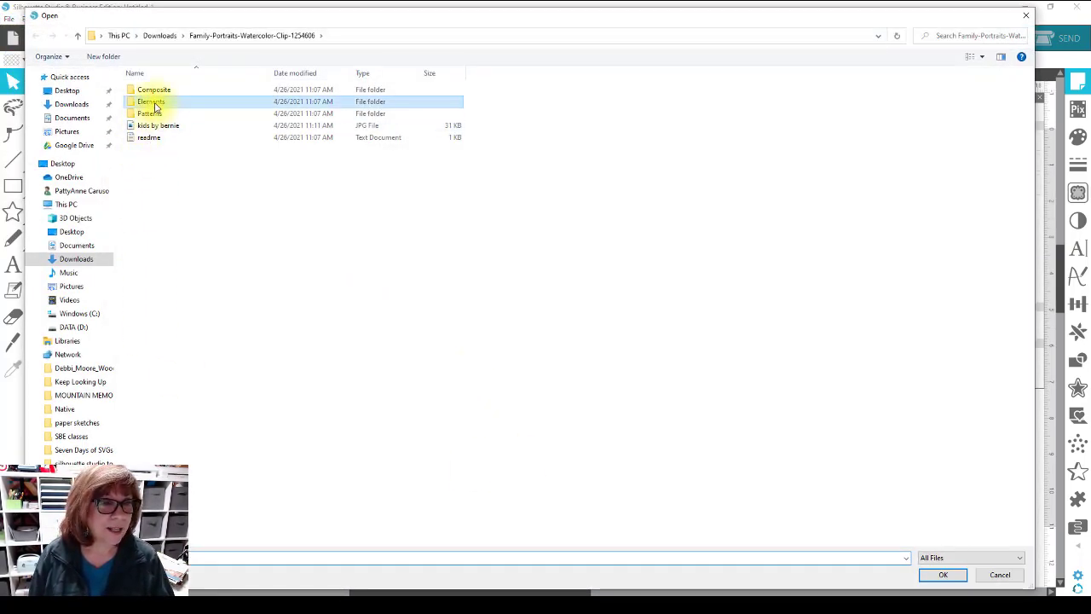
double_click(147, 102)
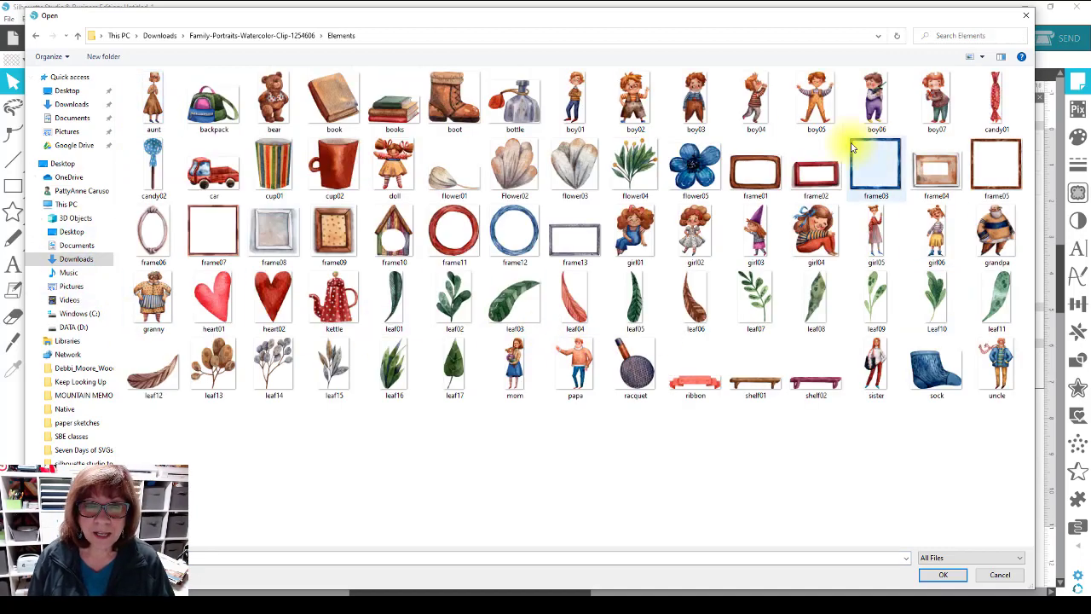
double_click(574, 111)
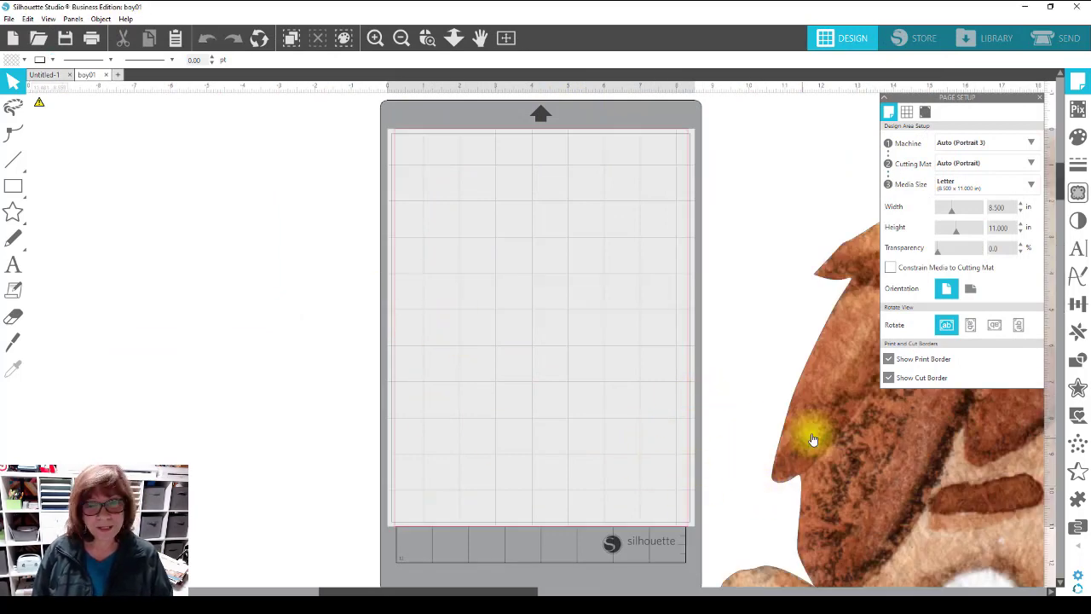
Resize the boy image proportionally to a height of 5 inches and center it on the page.
left_click(859, 443)
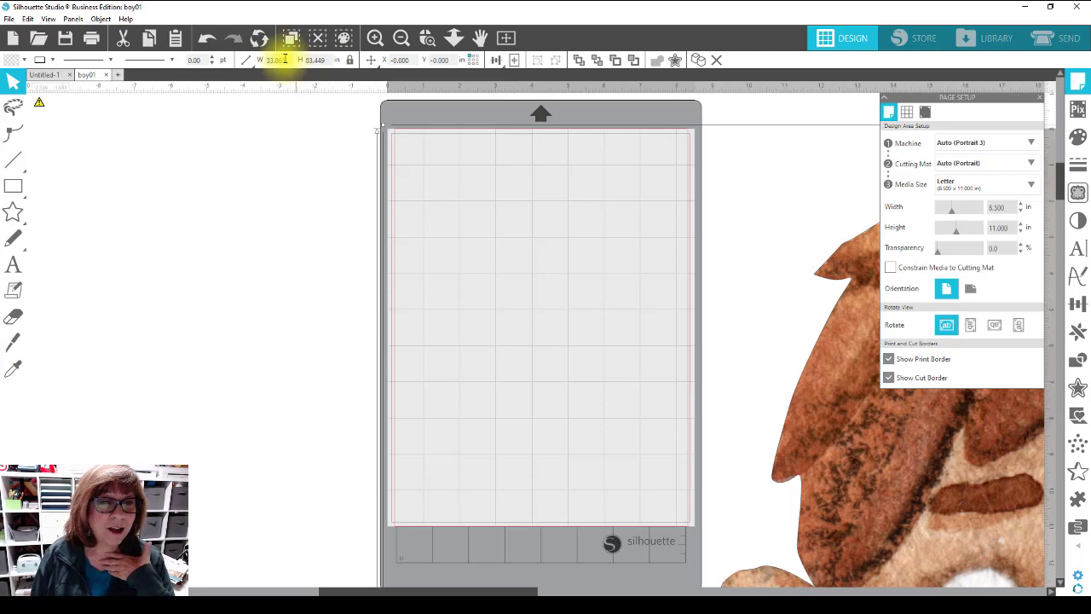
mouse_move(247, 62)
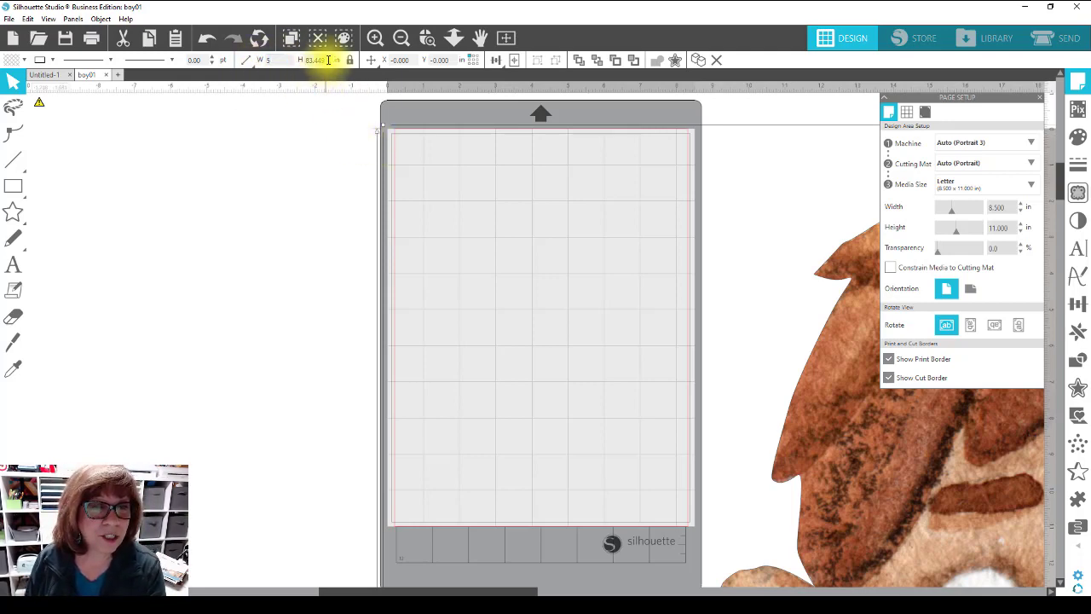
left_click_drag(327, 61, 299, 60)
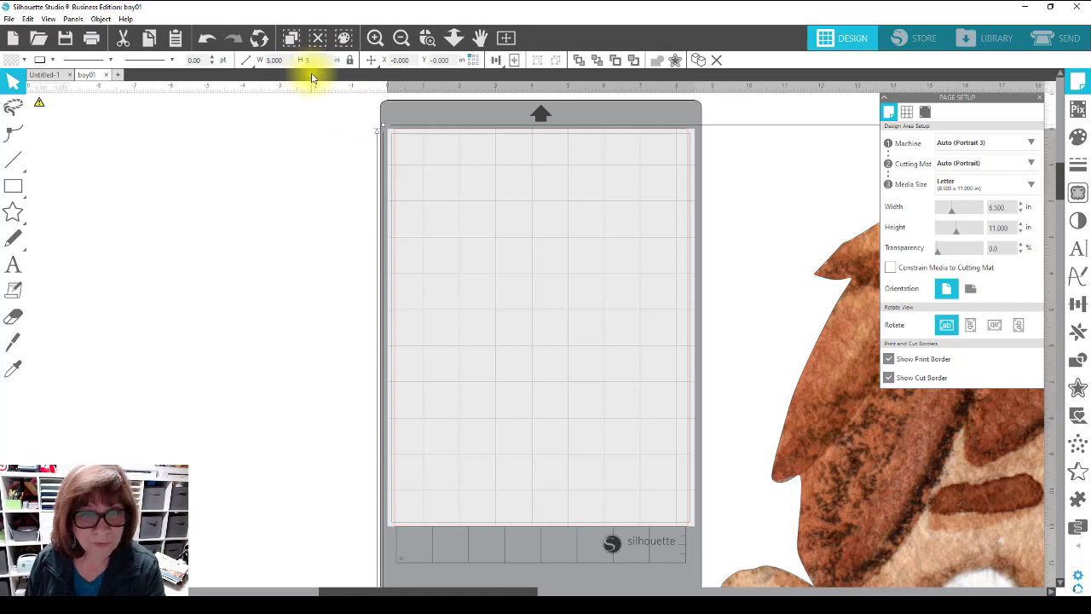
type("5")
key("Return")
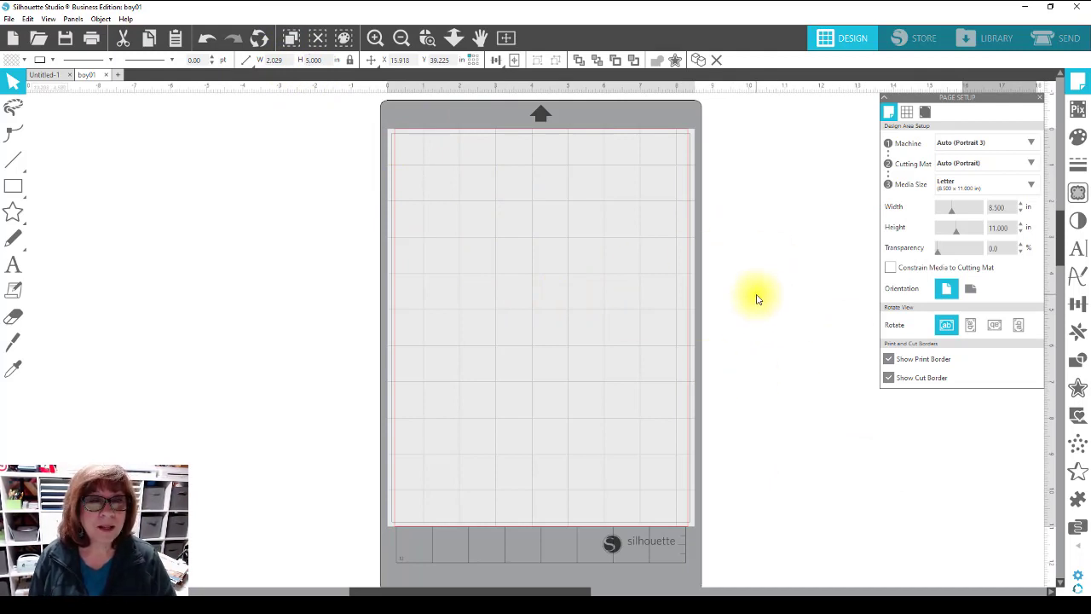
left_click(521, 59)
left_click(818, 384)
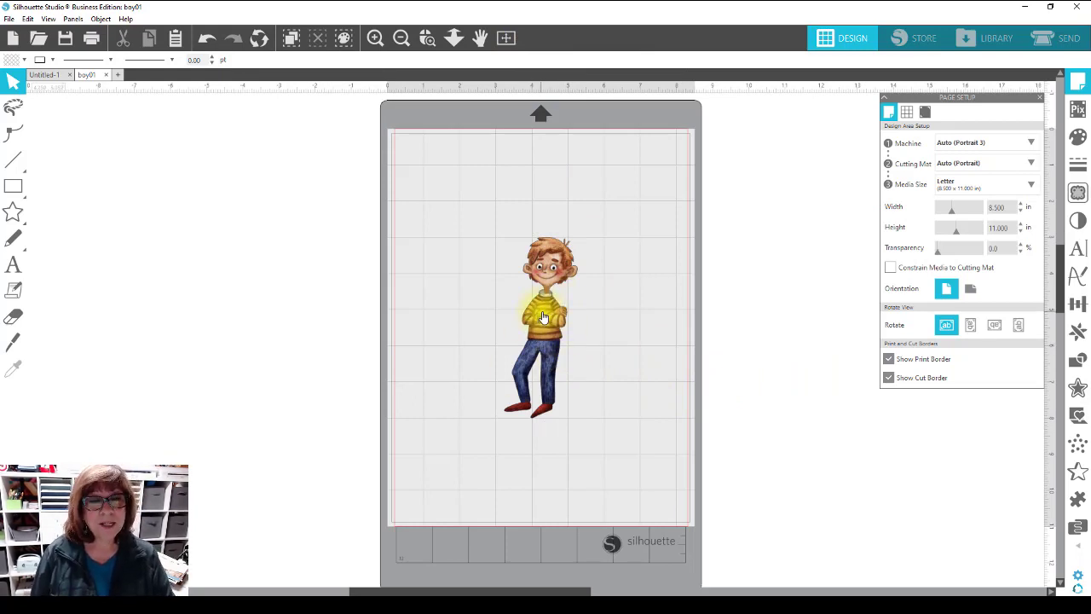
Copy the resized boy into the Untitled-1 document and place it off the page, beside the lemonade sample photo.
right_click(542, 317)
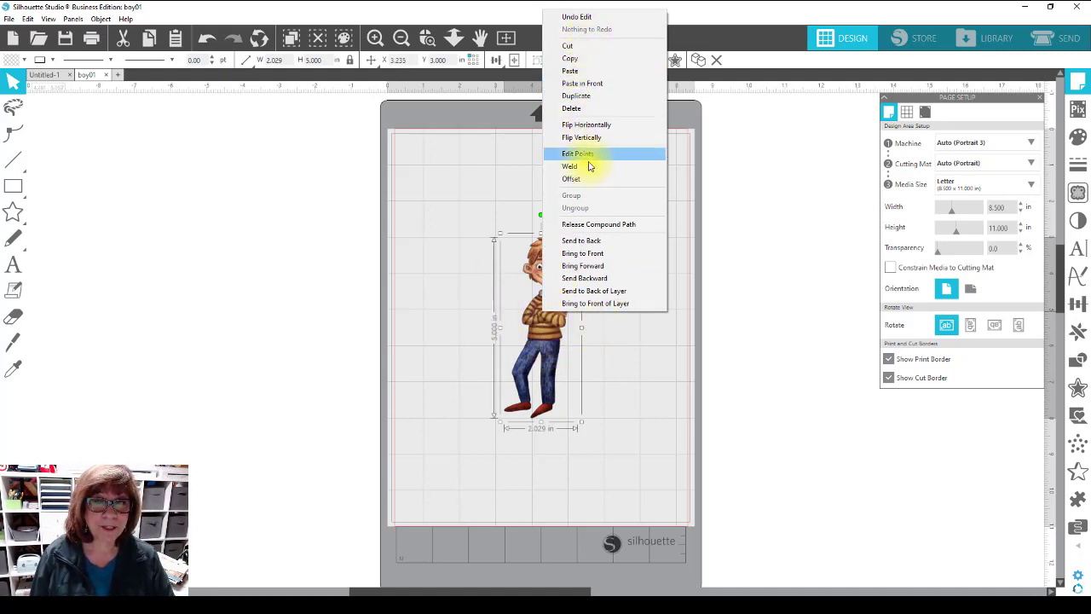
left_click(561, 66)
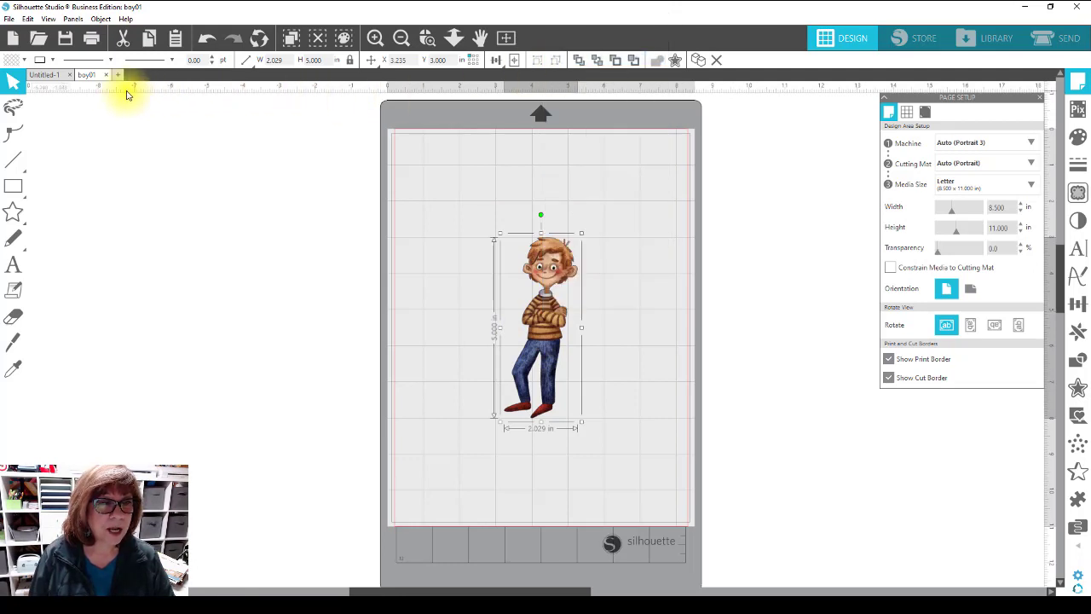
left_click(45, 75)
right_click(476, 222)
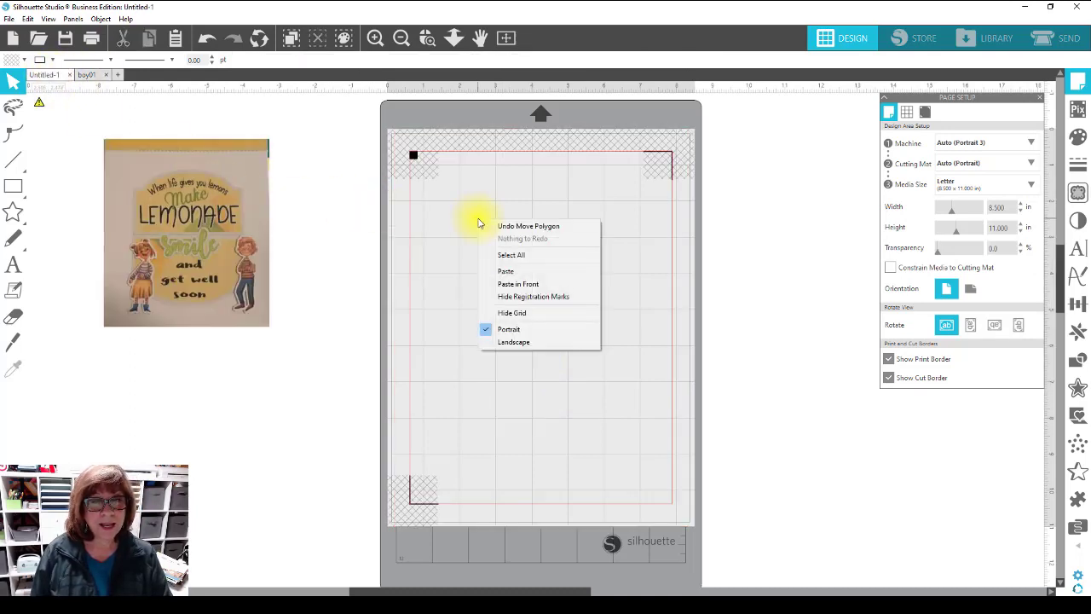
left_click(501, 268)
left_click_drag(540, 332, 328, 252)
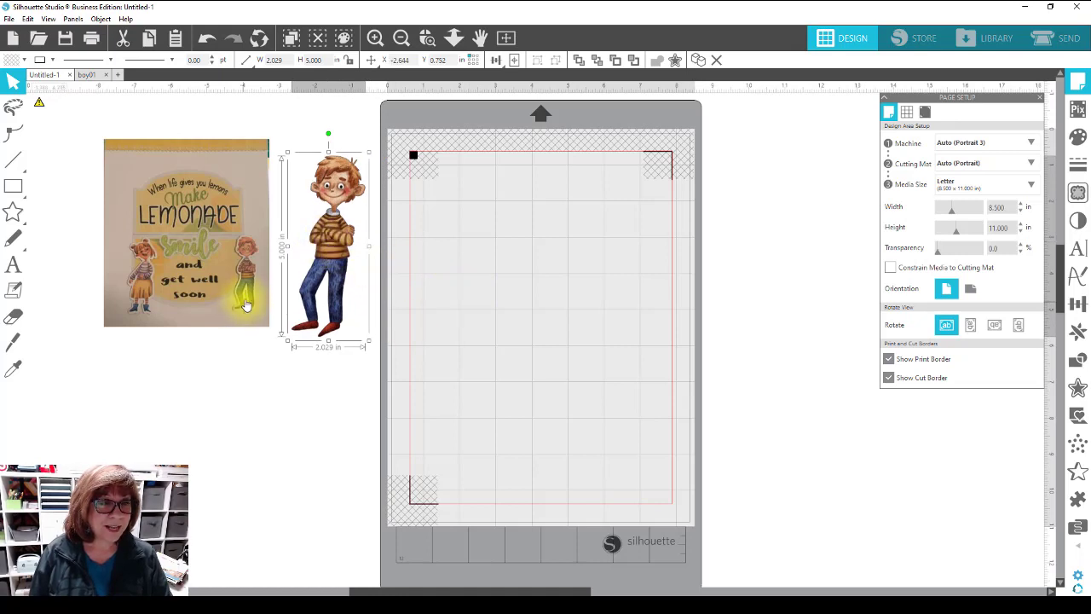
Close the boy01 document without saving its changes.
left_click(94, 75)
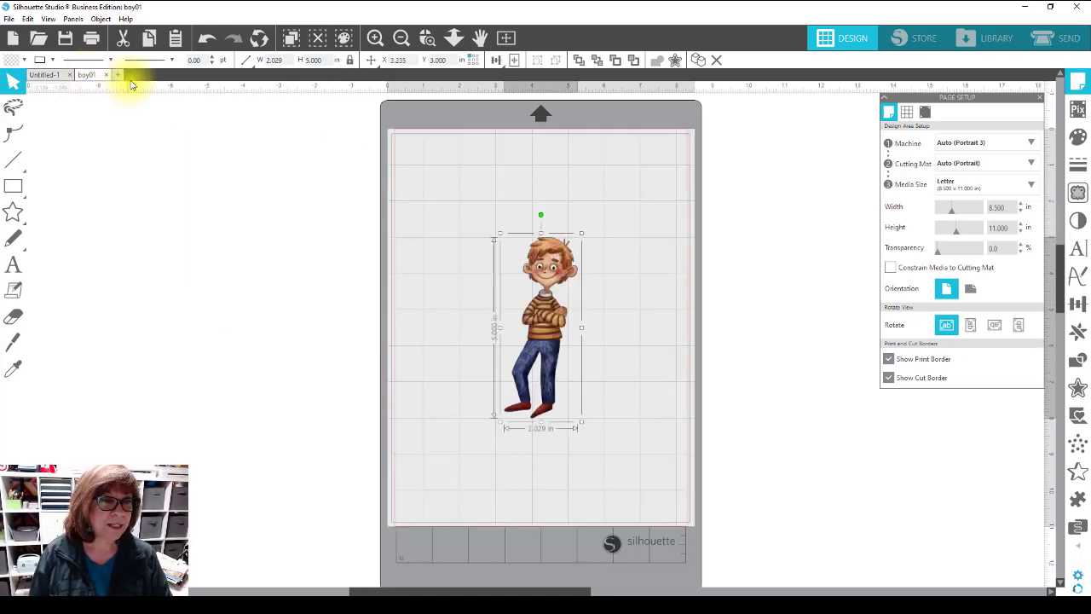
left_click(105, 75)
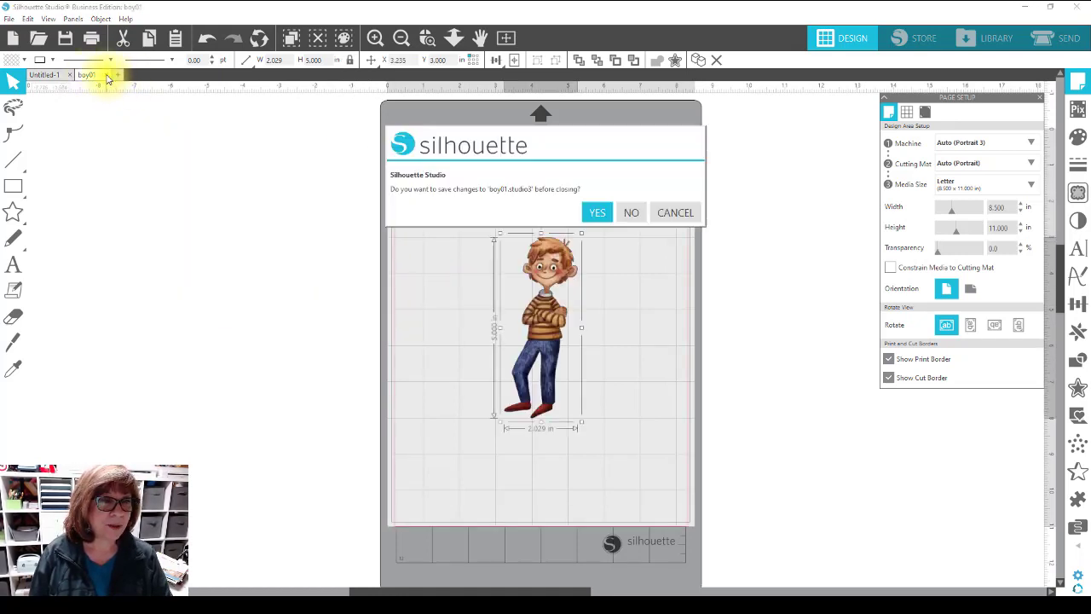
left_click(635, 215)
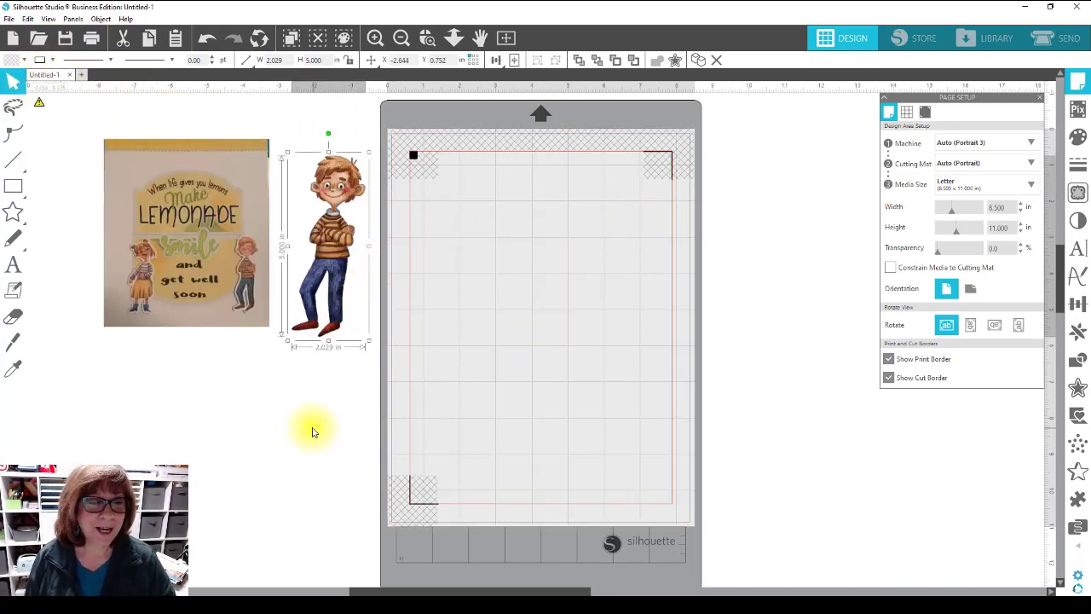
Merge the girl06 image from the Elements folder into the Untitled-1 document and select it.
left_click(10, 19)
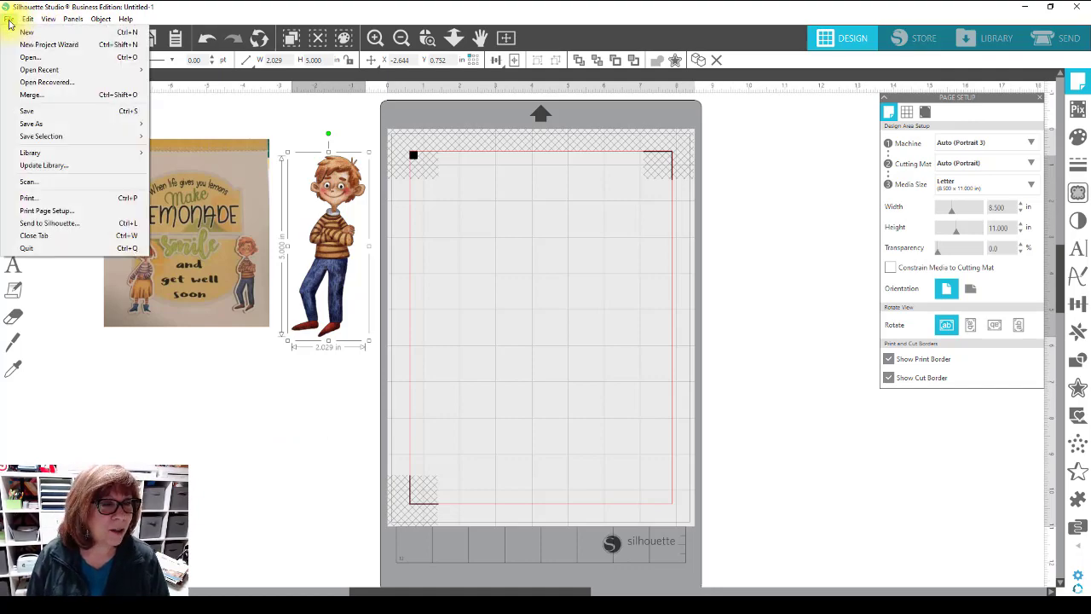
left_click(31, 96)
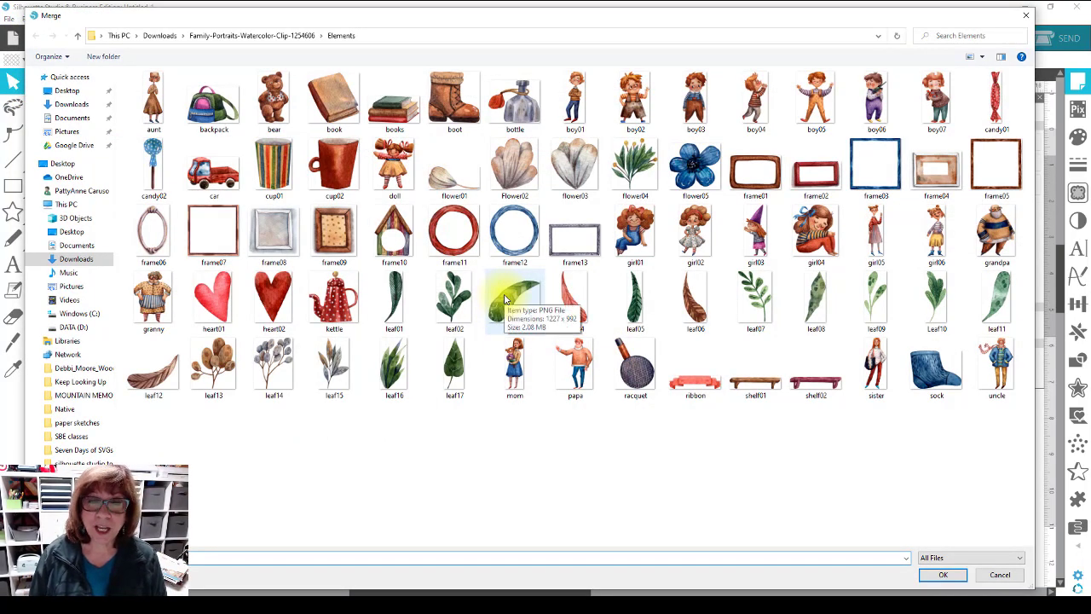
left_click(936, 243)
left_click(940, 573)
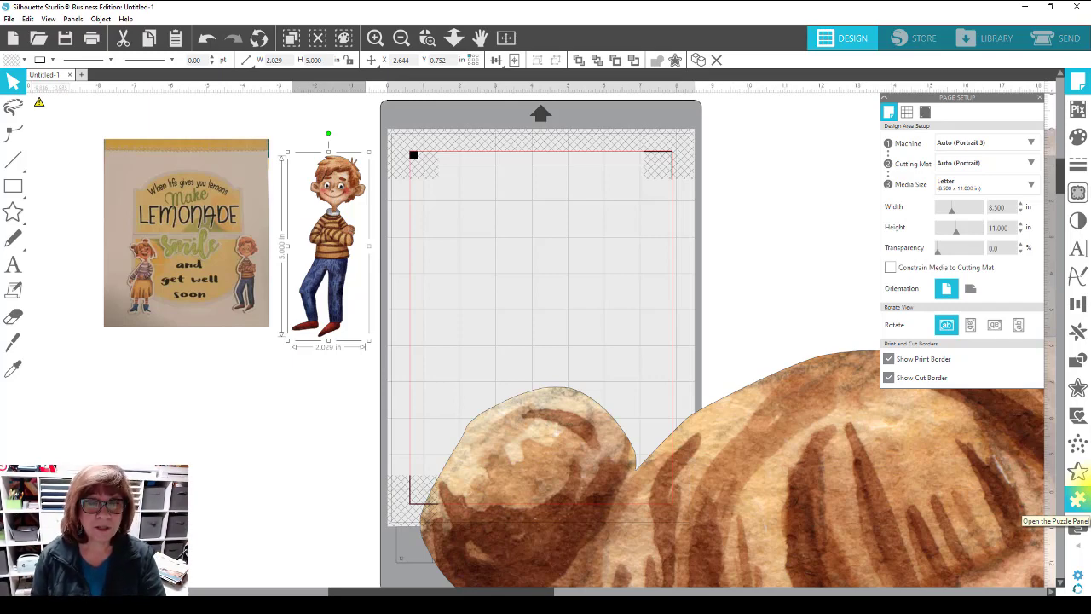
left_click(885, 520)
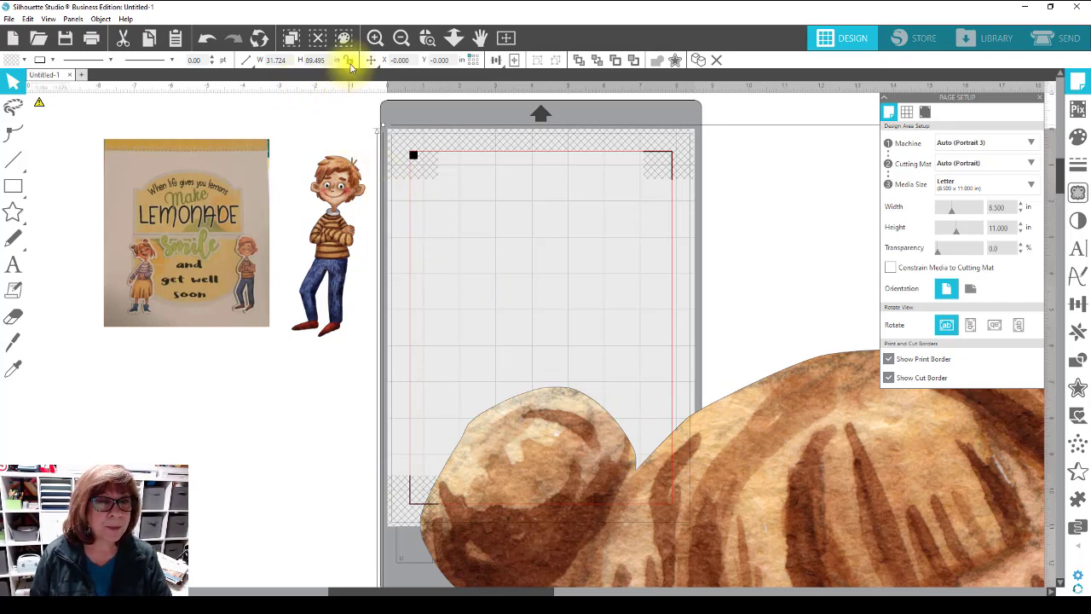
Try resizing the girl image to a height of 5 inches with the aspect ratio unlocked, and center it on the page.
left_click(316, 60)
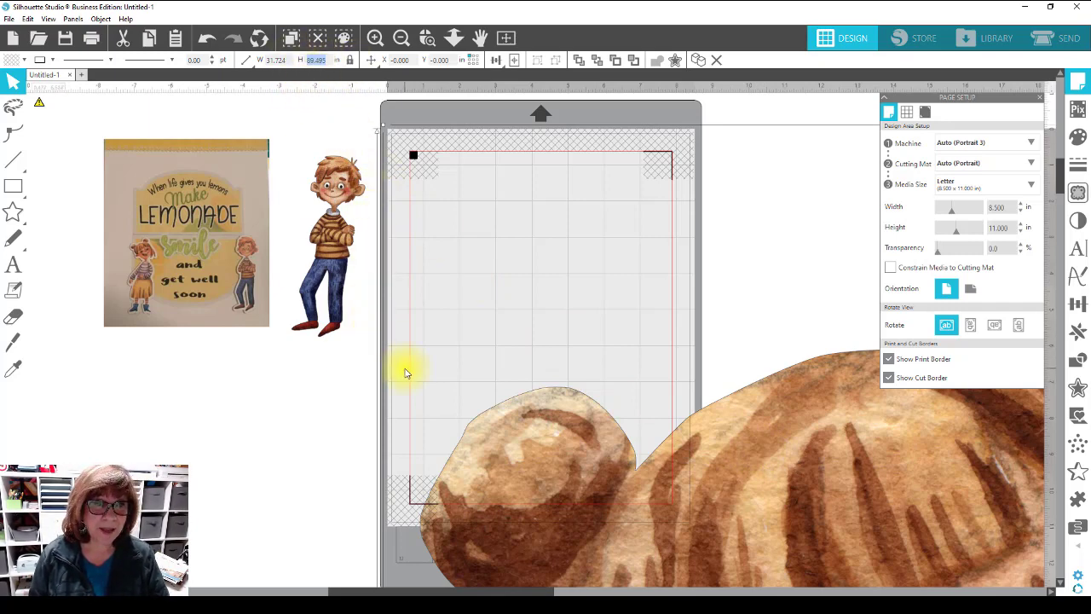
left_click(352, 61)
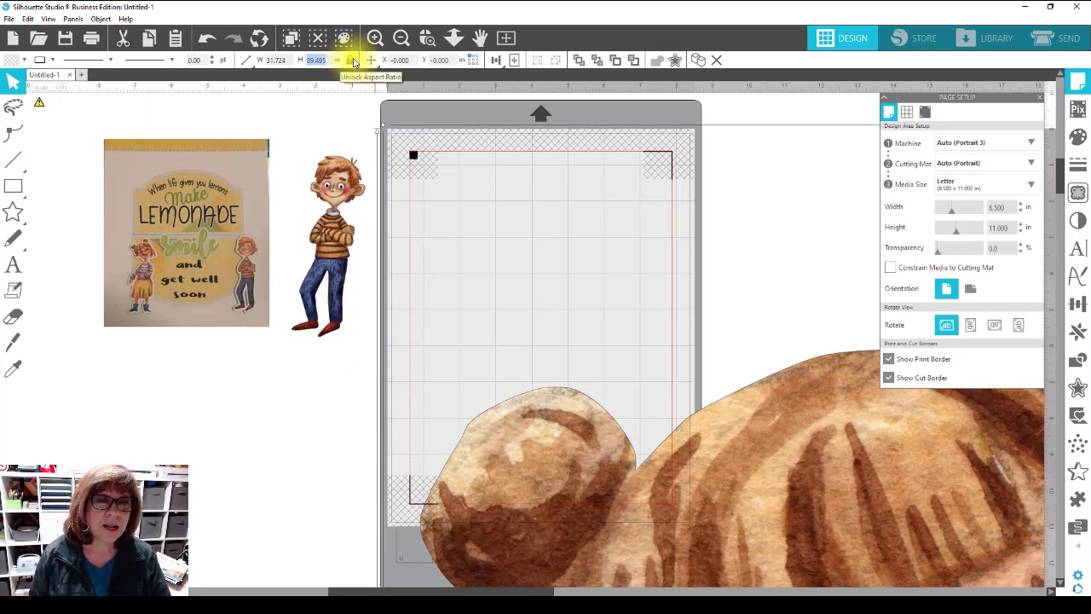
left_click(333, 61)
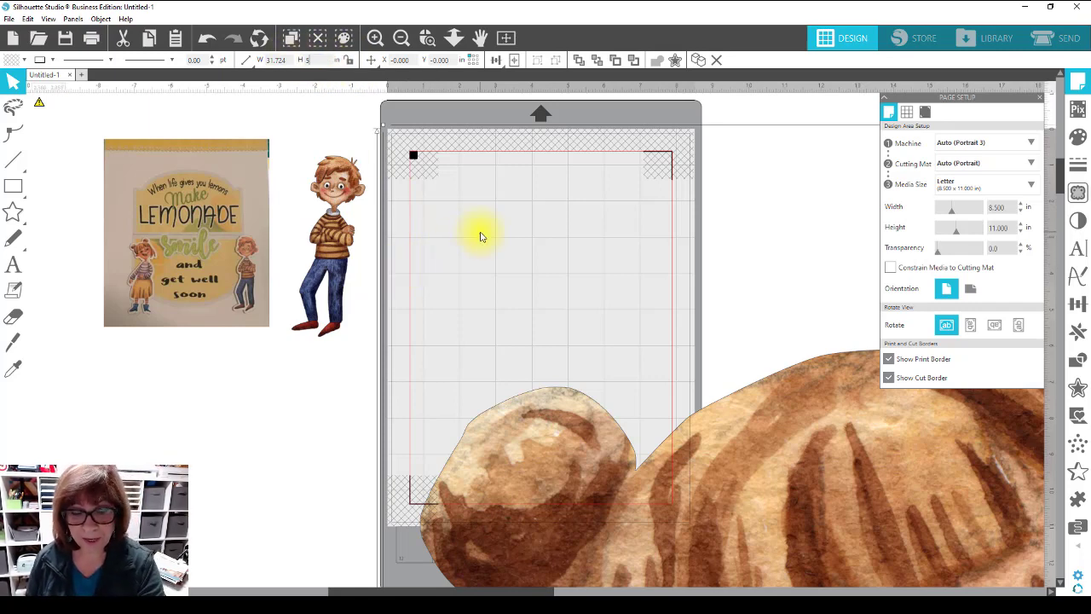
type("5")
key("Return")
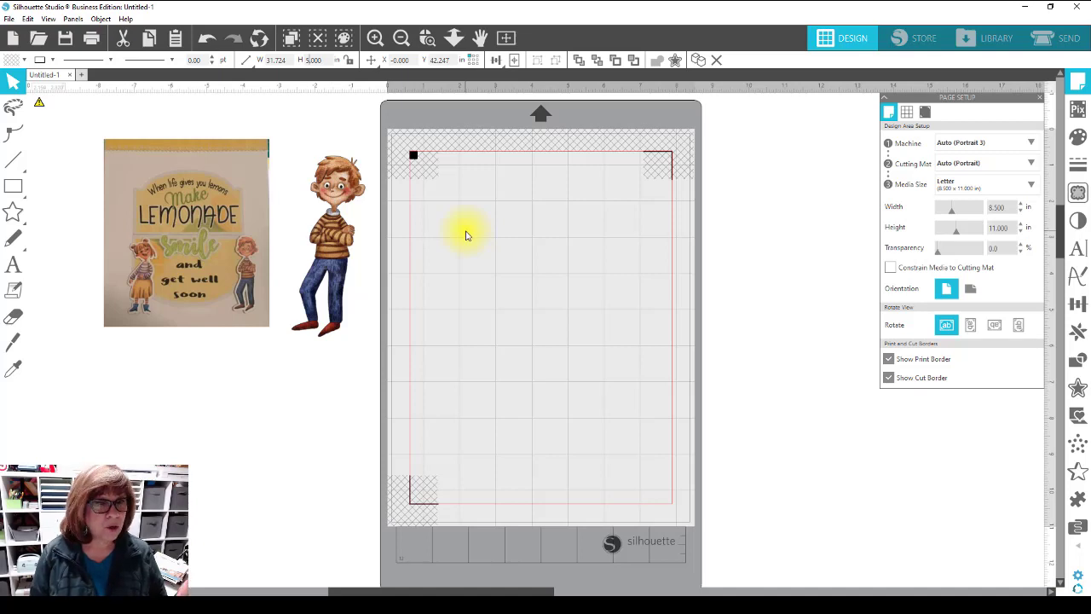
left_click(515, 61)
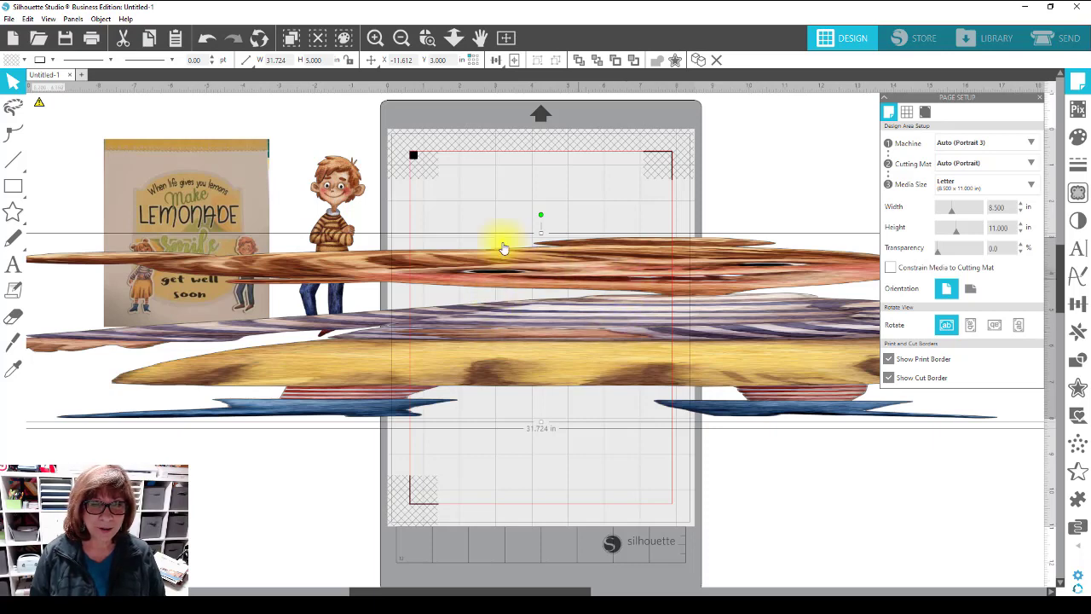
Undo the girl image's centering and its unlocked height change.
left_click(253, 57)
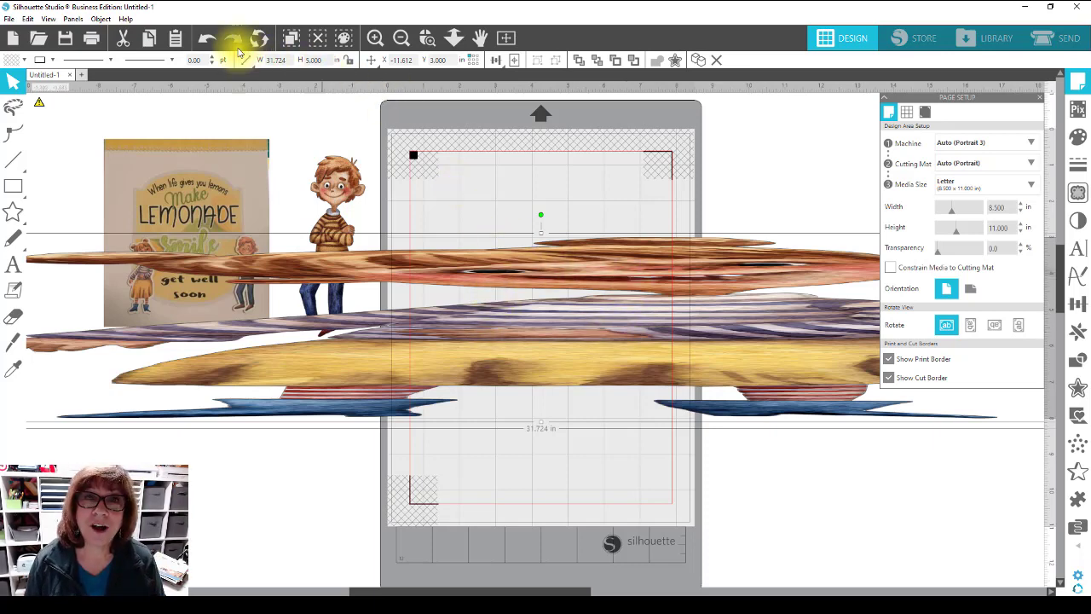
left_click(207, 39)
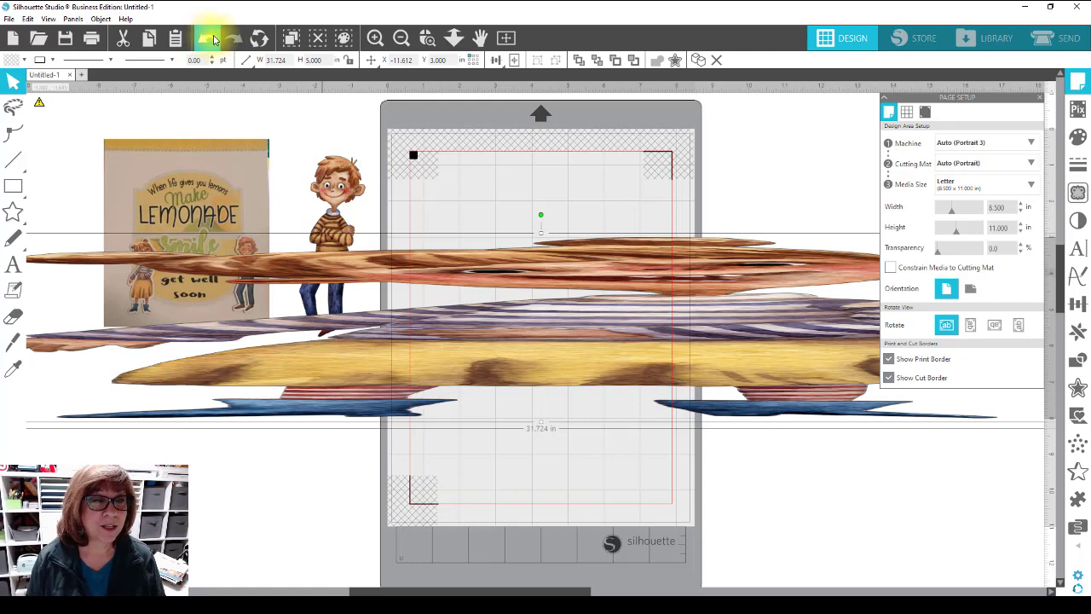
left_click(213, 40)
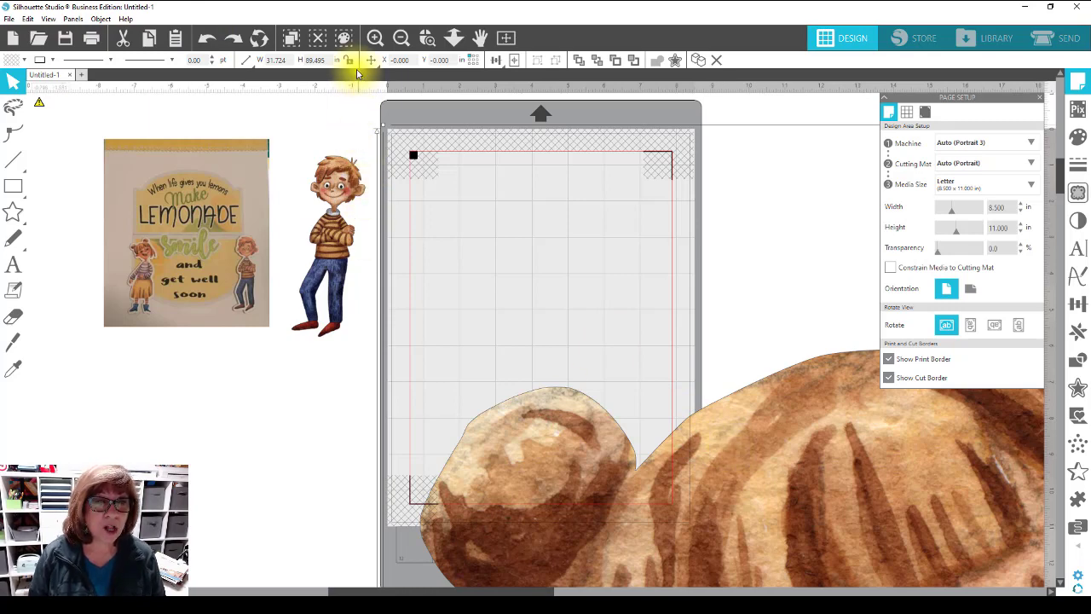
Resize the girl image proportionally to a height of about 5 inches and center it on the page.
left_click(320, 61)
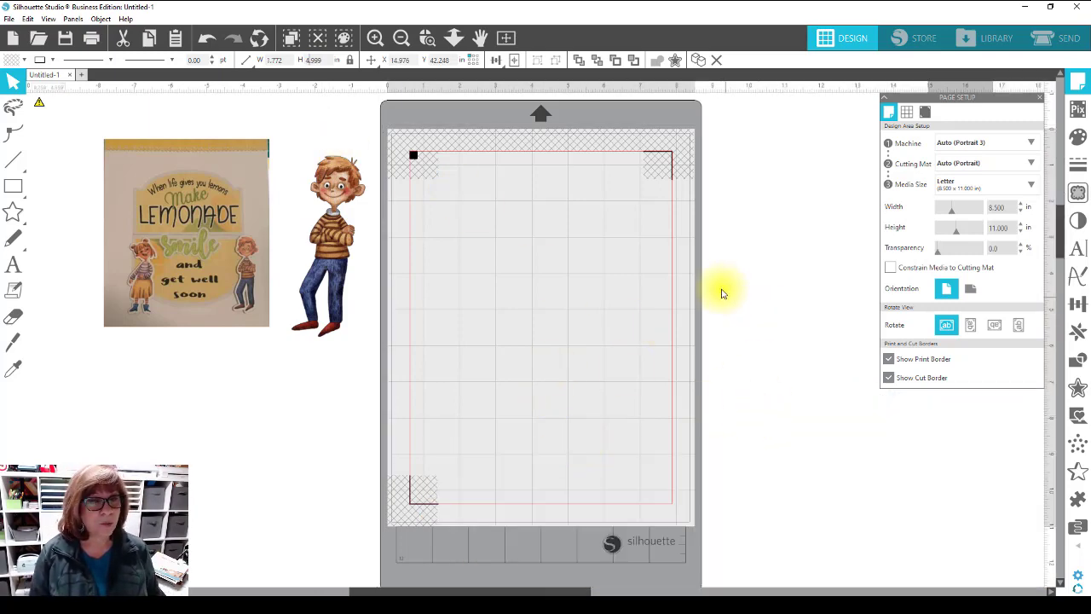
left_click(495, 60)
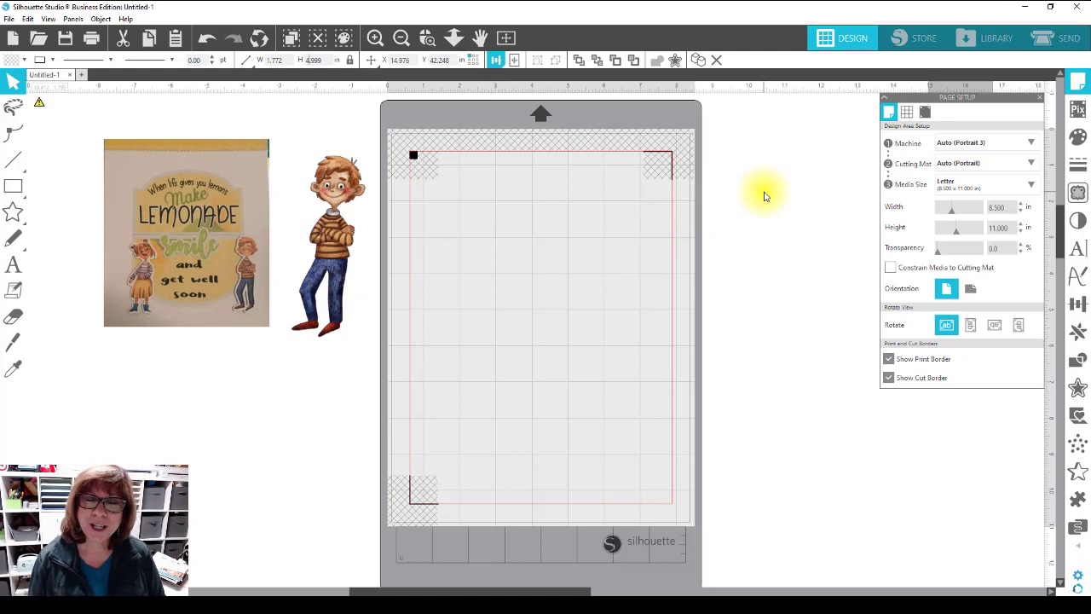
left_click(515, 62)
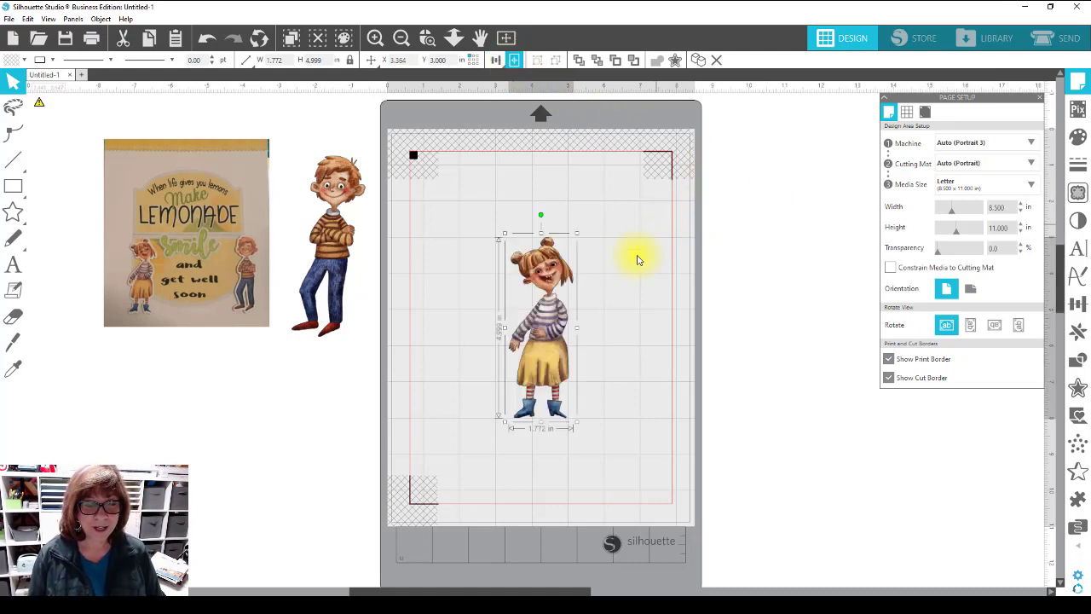
Move the girl image to the page's upper right and bring the boy image onto the page beside her.
left_click_drag(565, 316, 627, 246)
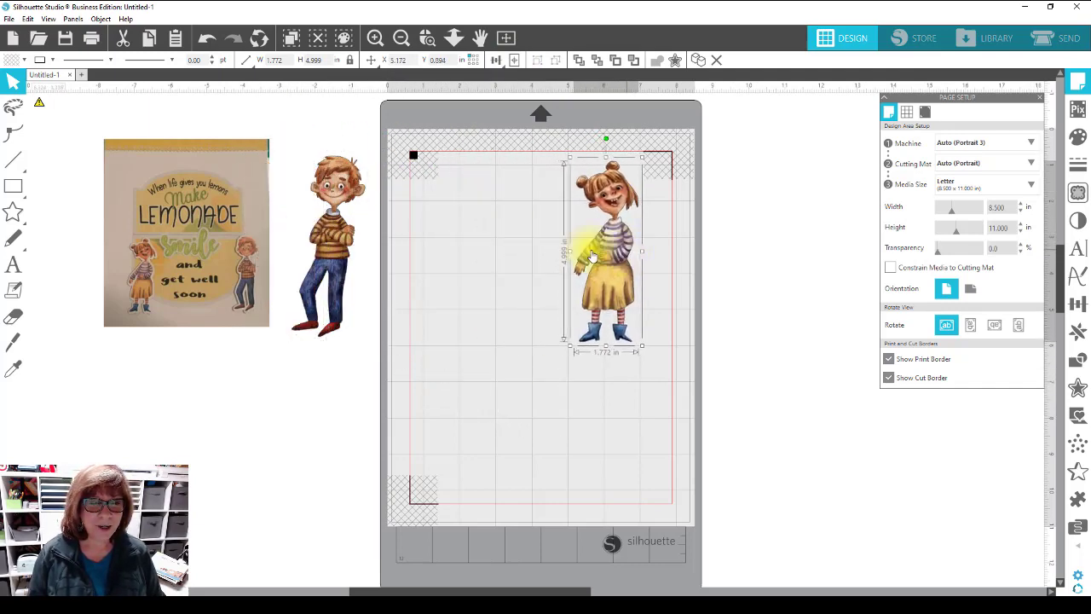
left_click_drag(339, 263, 524, 274)
left_click(373, 274)
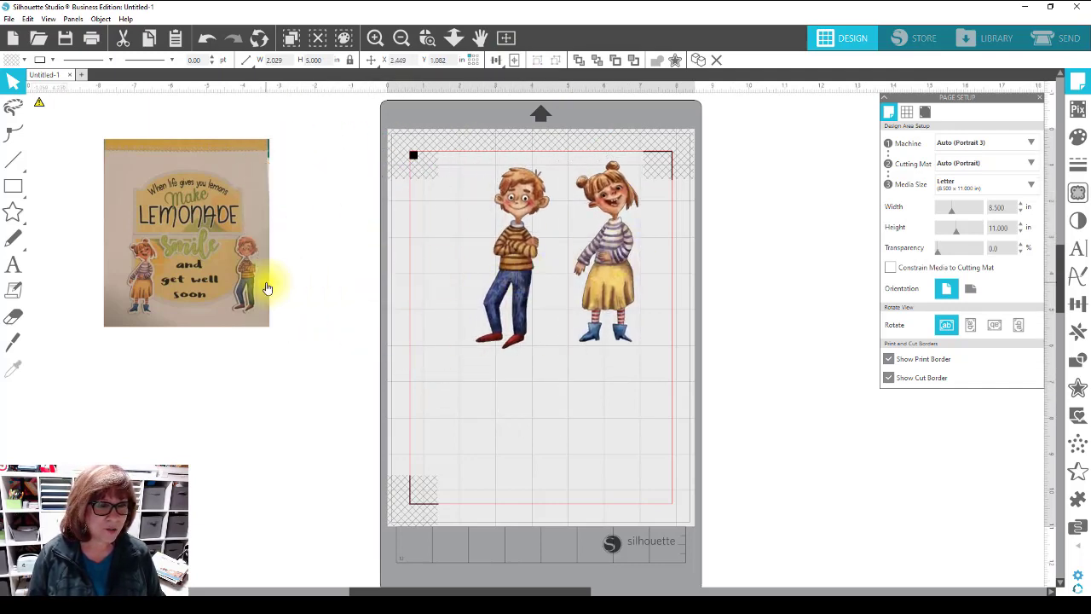
Enlarge the lemonade sample photo to about 8.4 inches wide and reposition it off the page, beside the mat.
left_click(267, 288)
left_click(266, 289)
left_click_drag(274, 332, 382, 475)
left_click_drag(299, 371, 248, 326)
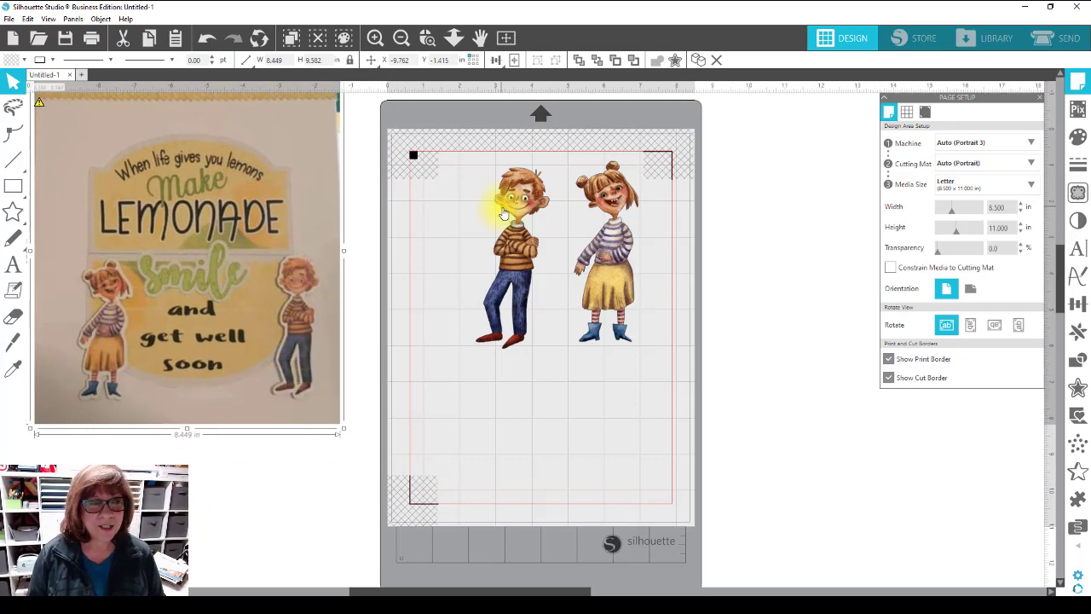
Space the boy and girl images apart side by side in the upper half of the page, inside the cut border.
left_click_drag(507, 216, 477, 209)
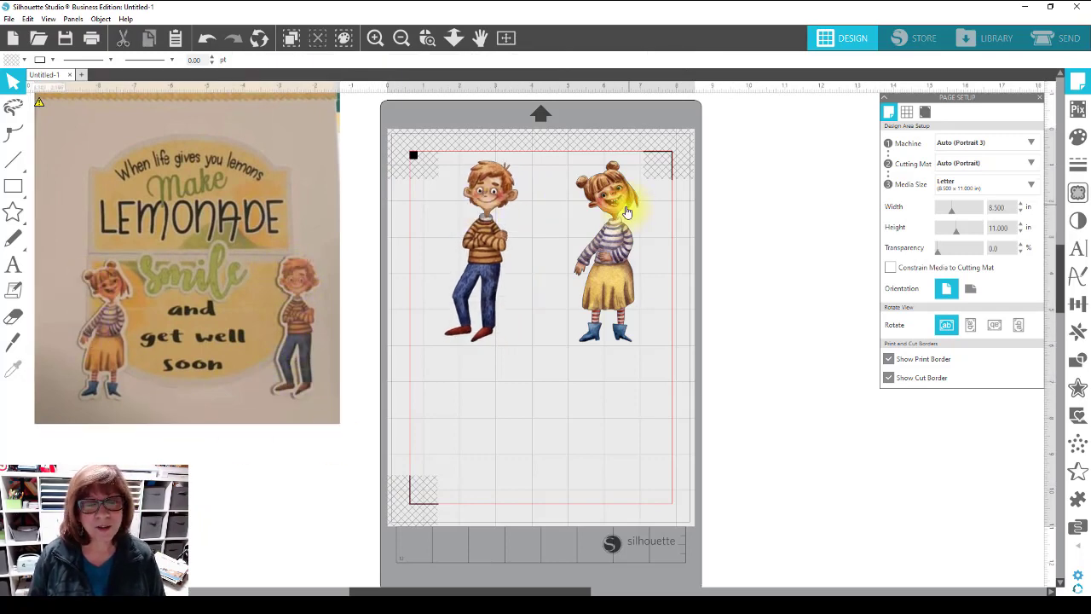
left_click_drag(620, 208, 565, 251)
left_click(512, 336)
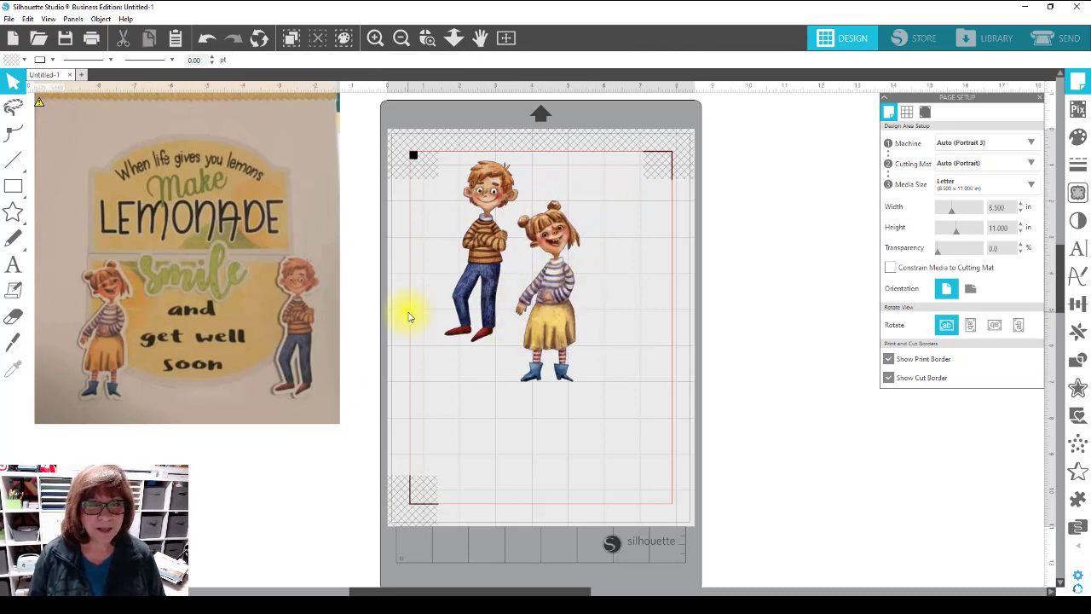
left_click_drag(516, 288, 553, 254)
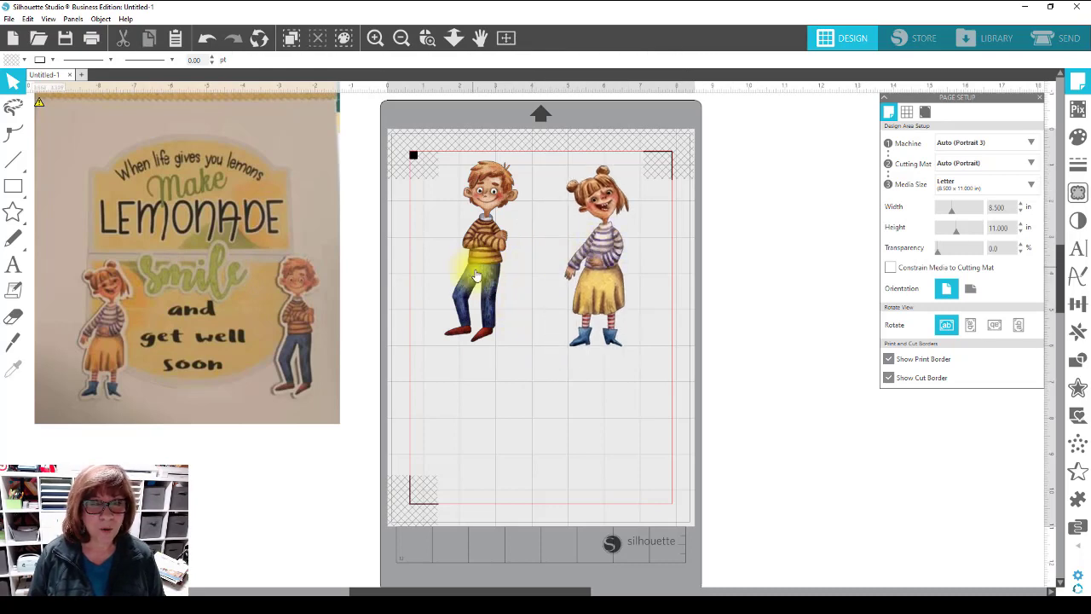
left_click_drag(479, 271, 491, 280)
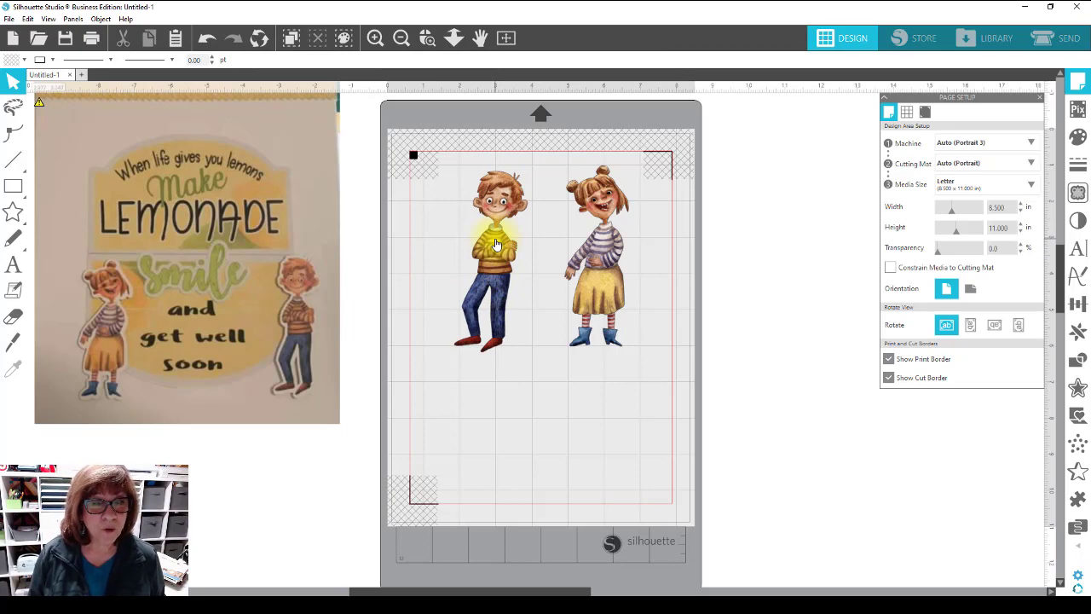
Create a rounded-corner offset around the boy image and reduce its distance to 0.065 inches.
left_click(496, 245)
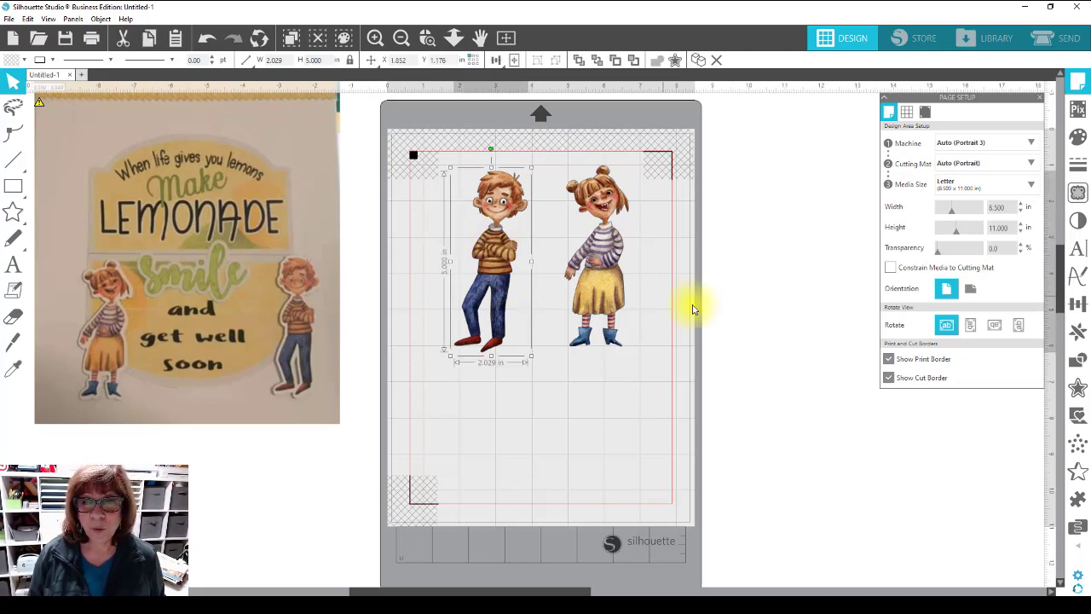
left_click(1078, 389)
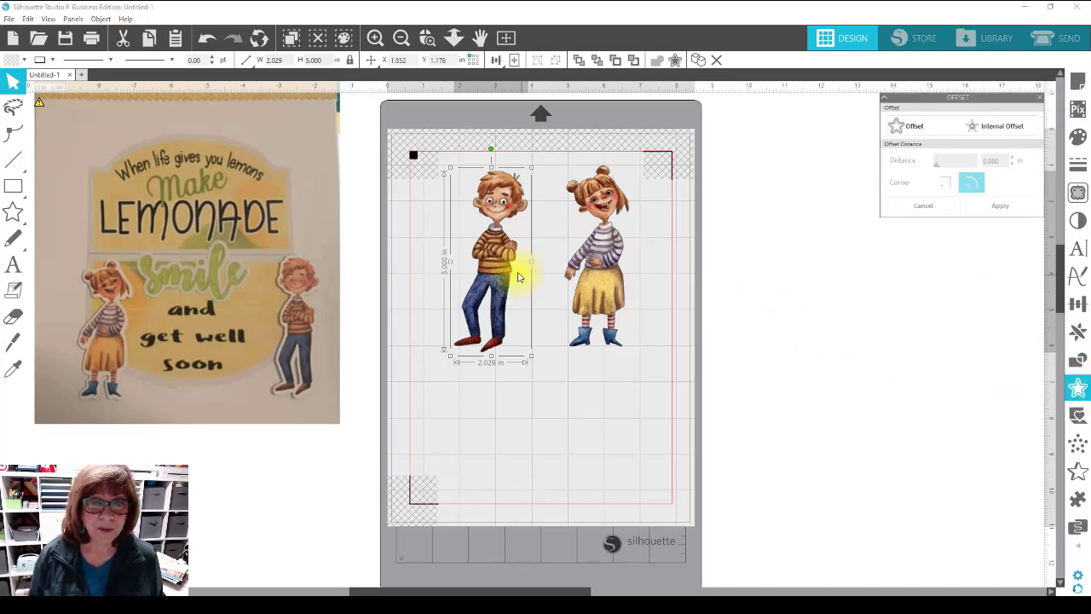
left_click(901, 128)
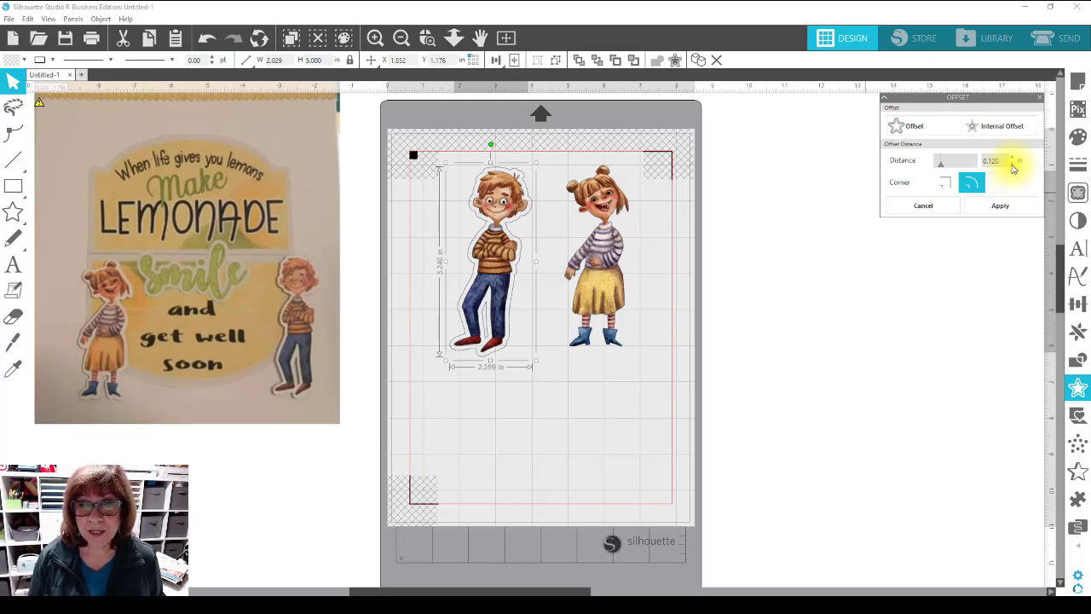
left_click(1012, 167)
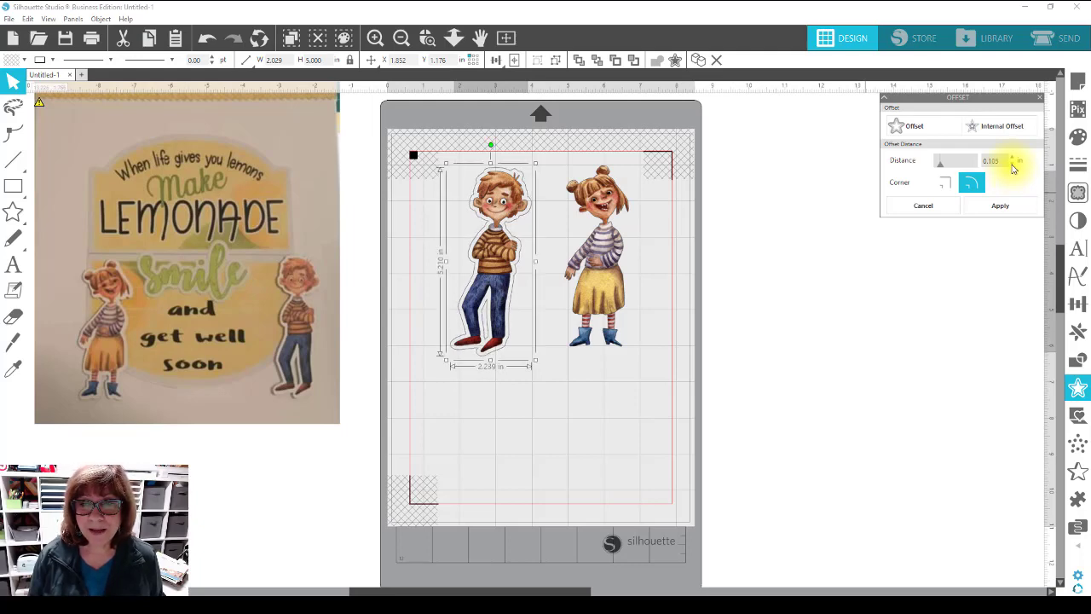
left_click(1012, 167)
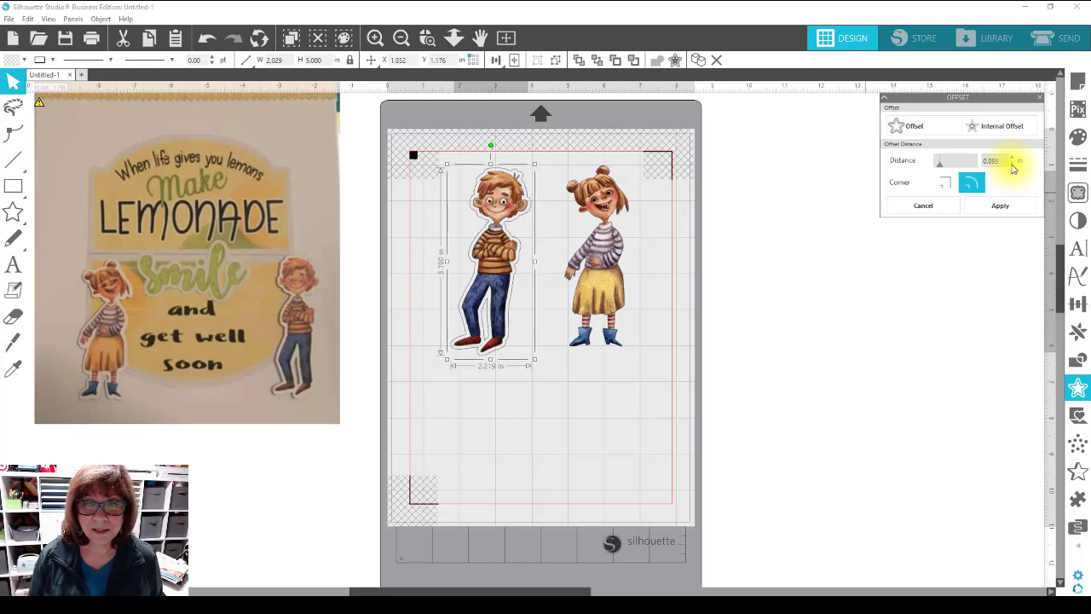
left_click(1012, 167)
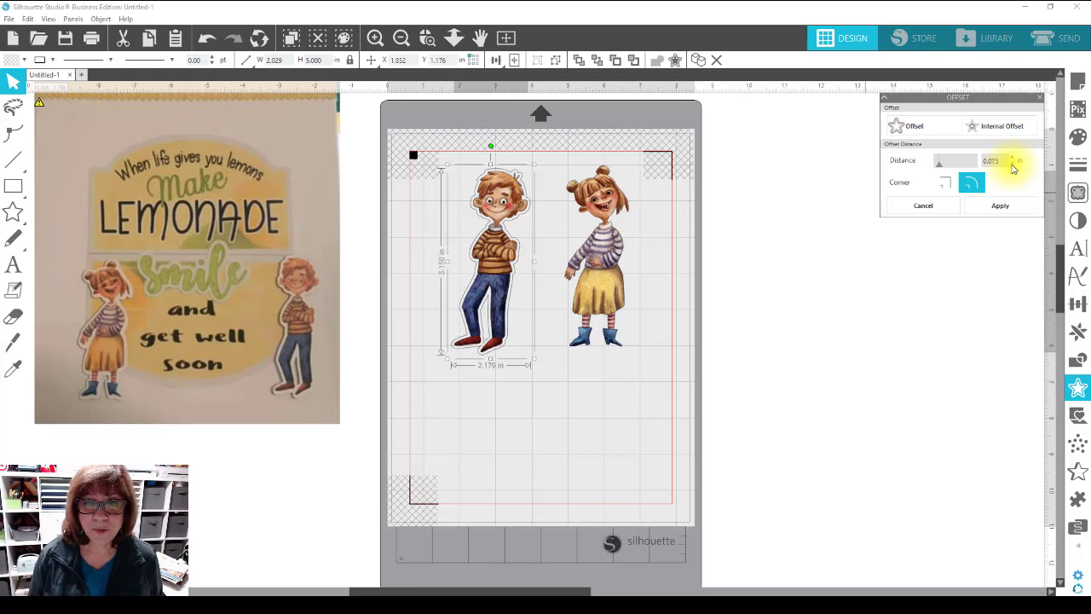
left_click(1012, 167)
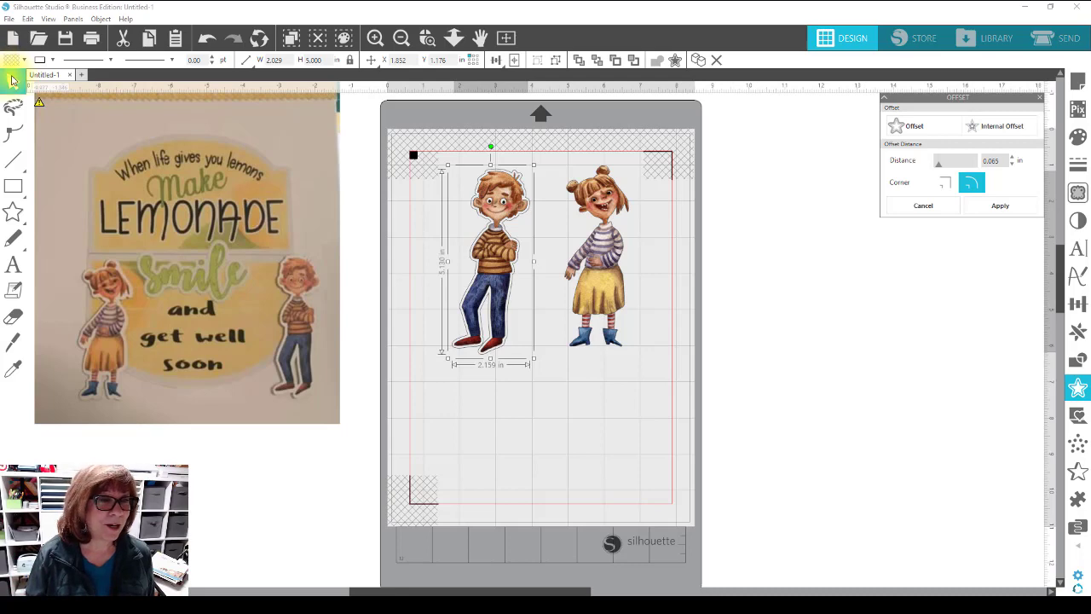
Try a blue fill on the boy's offset, and set its fill to white instead.
left_click(13, 63)
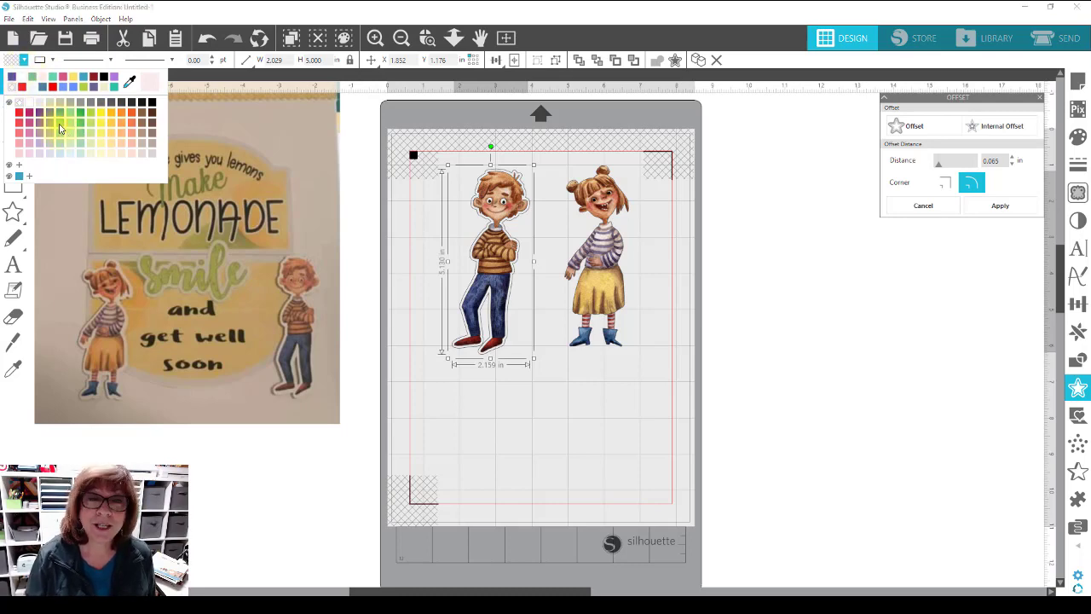
left_click(19, 175)
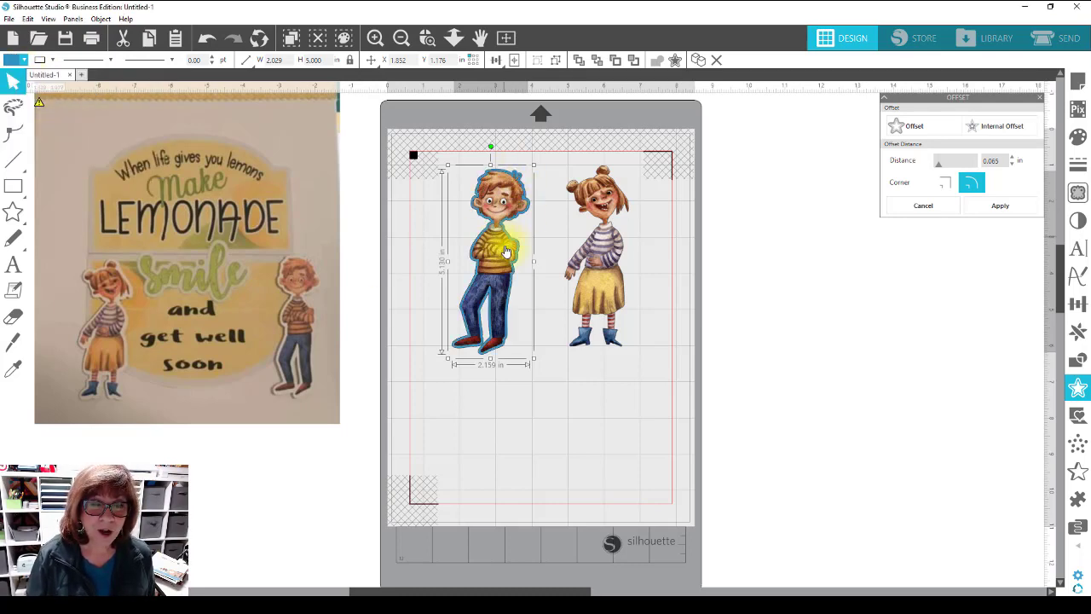
left_click(13, 60)
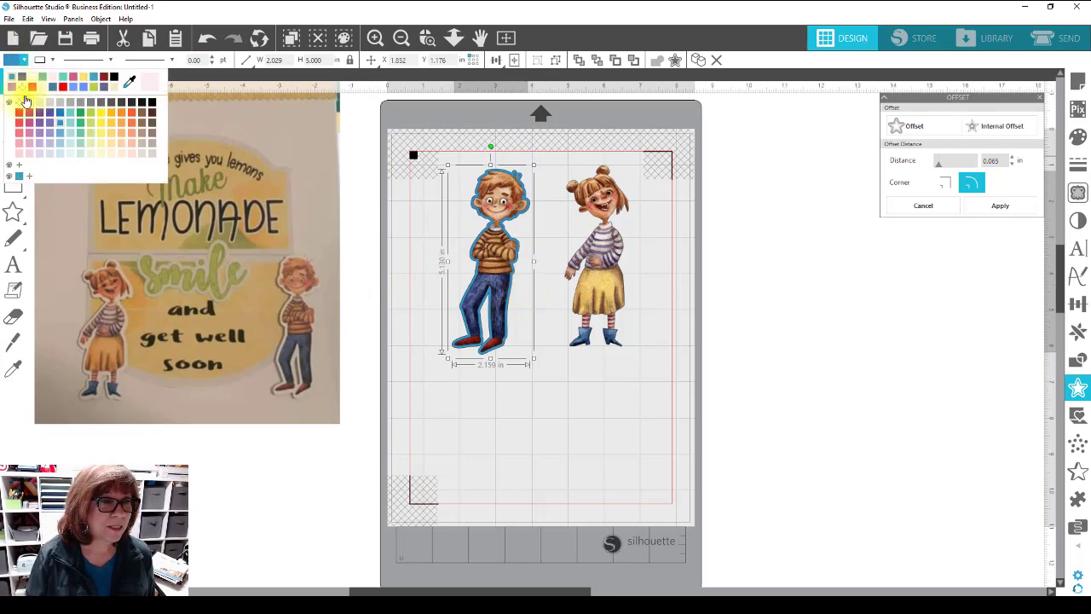
left_click(28, 106)
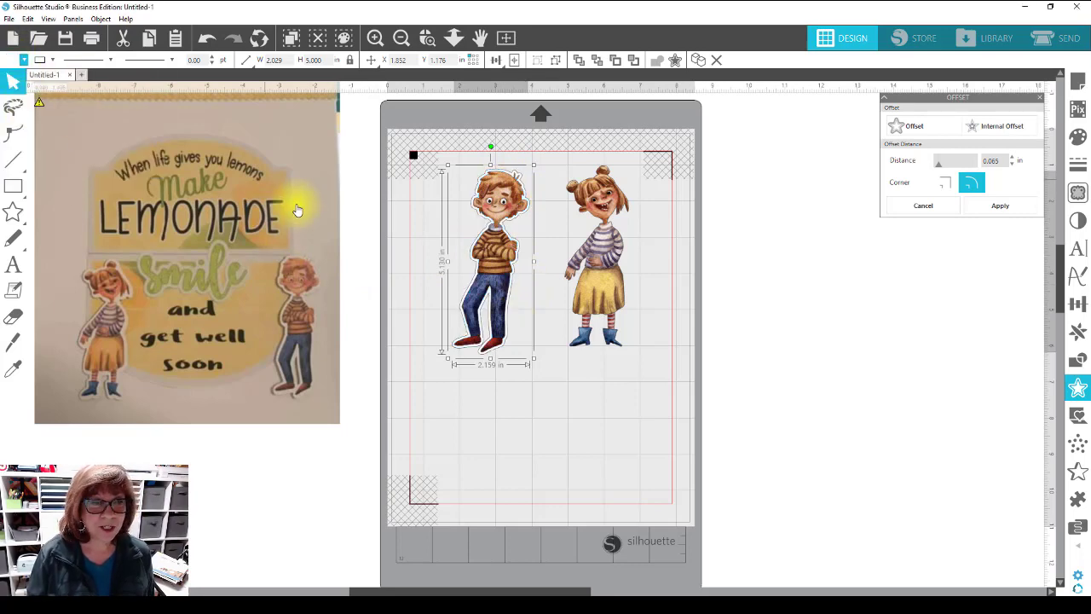
left_click(535, 437)
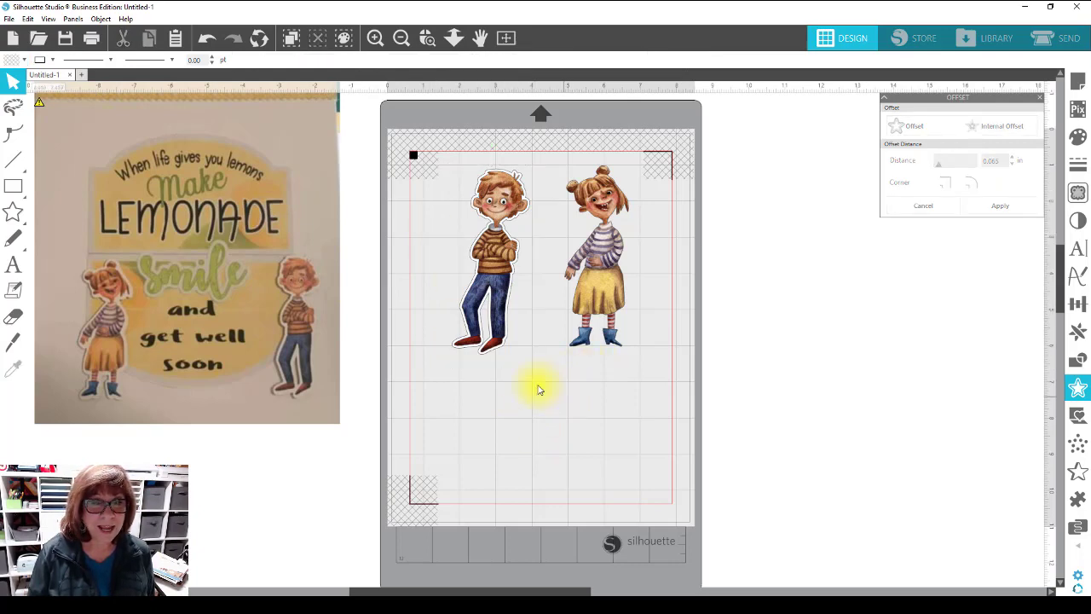
Group the boy image with its white offset.
left_click(464, 285)
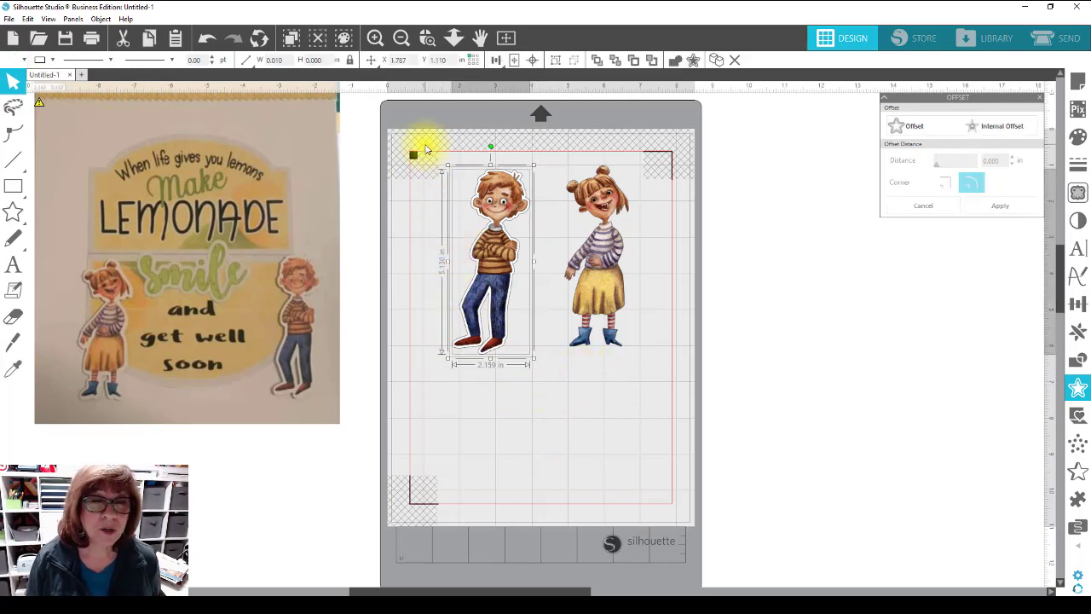
right_click(503, 294)
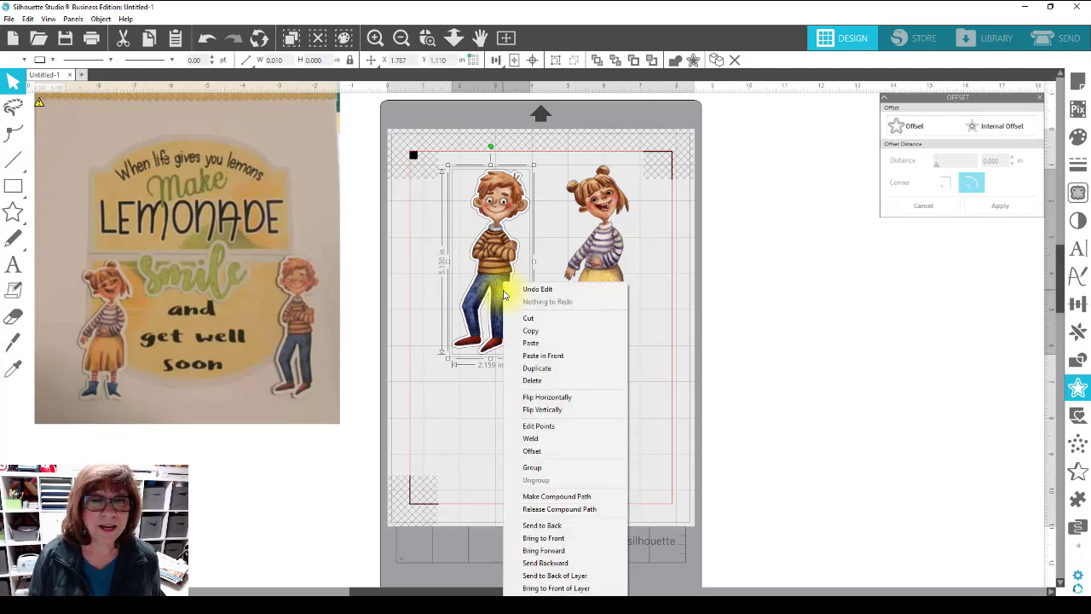
left_click(567, 469)
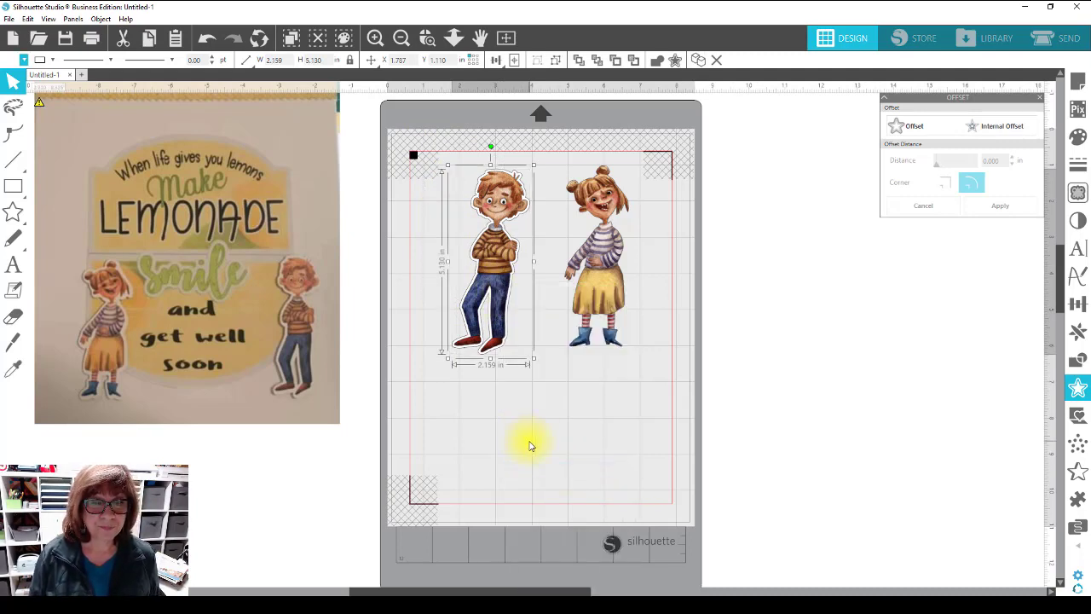
Create a rounded-corner offset around the girl image and reduce its distance to 0.025 inches.
left_click(609, 266)
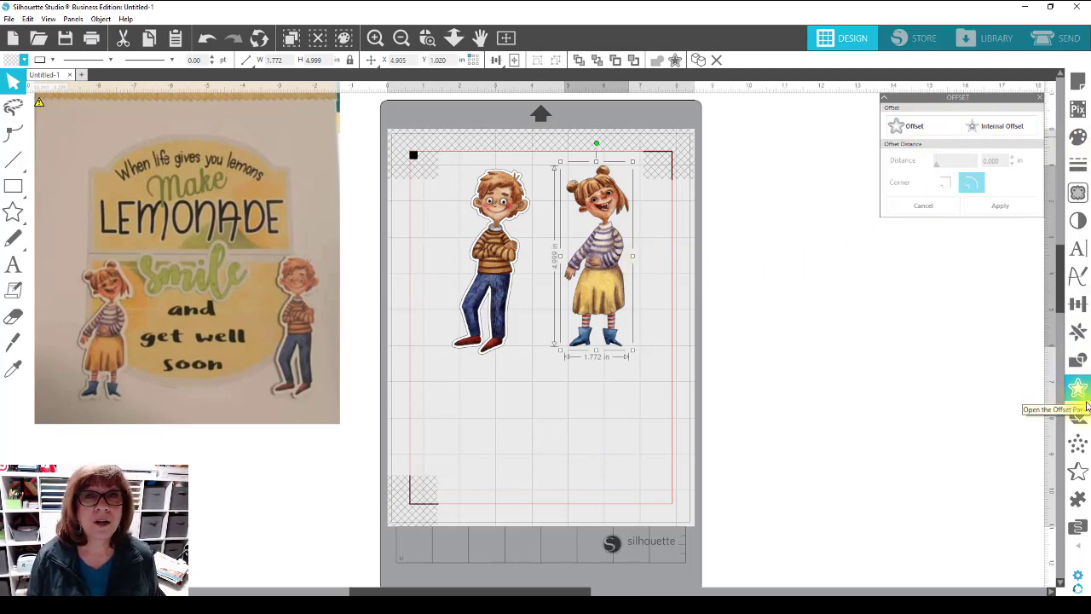
left_click(906, 128)
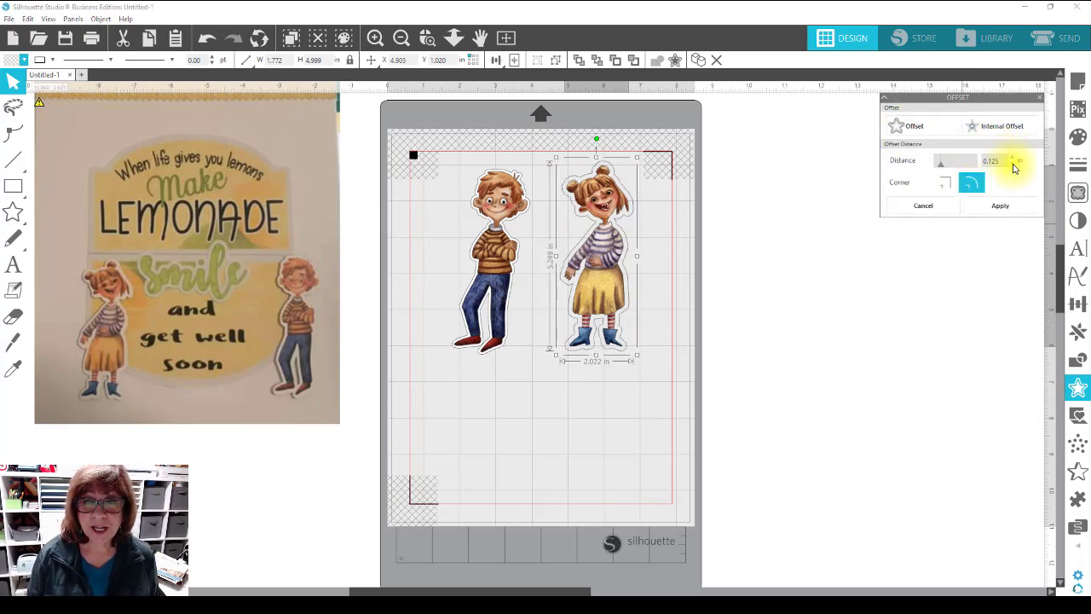
left_click(1013, 166)
left_click(1013, 166)
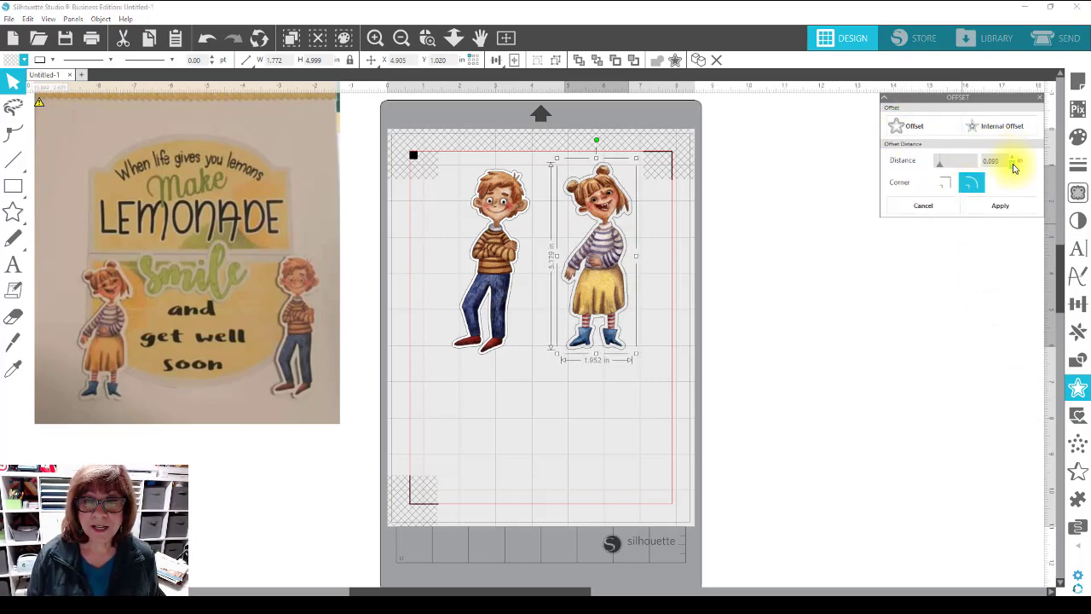
left_click(1013, 167)
left_click(1012, 166)
left_click(1012, 167)
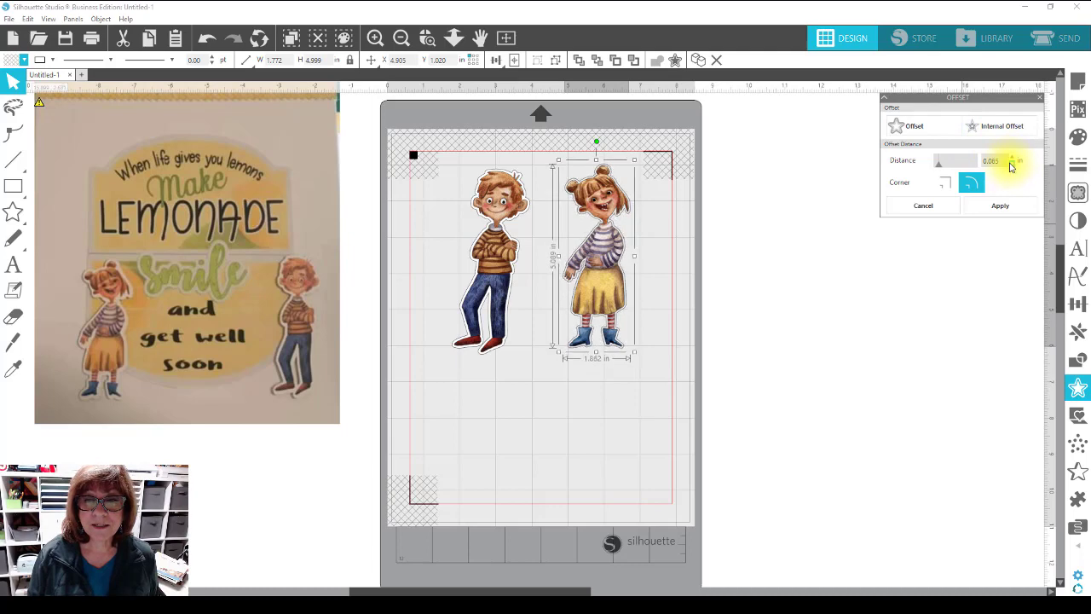
left_click(1012, 166)
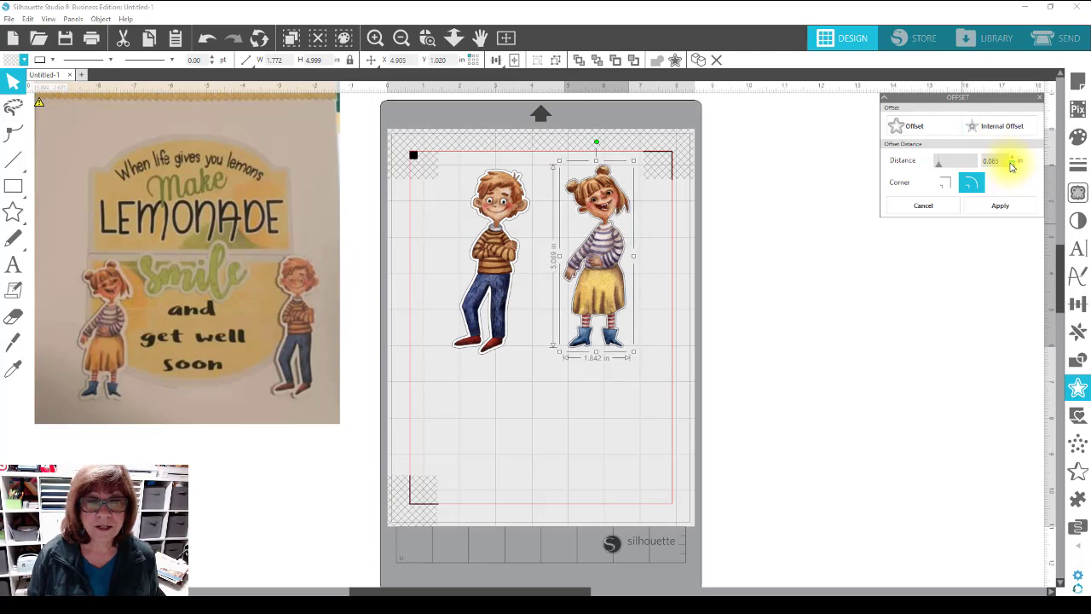
Raise the girl's offset distance to 0.065 inches and fill the offset with white.
left_click(10, 60)
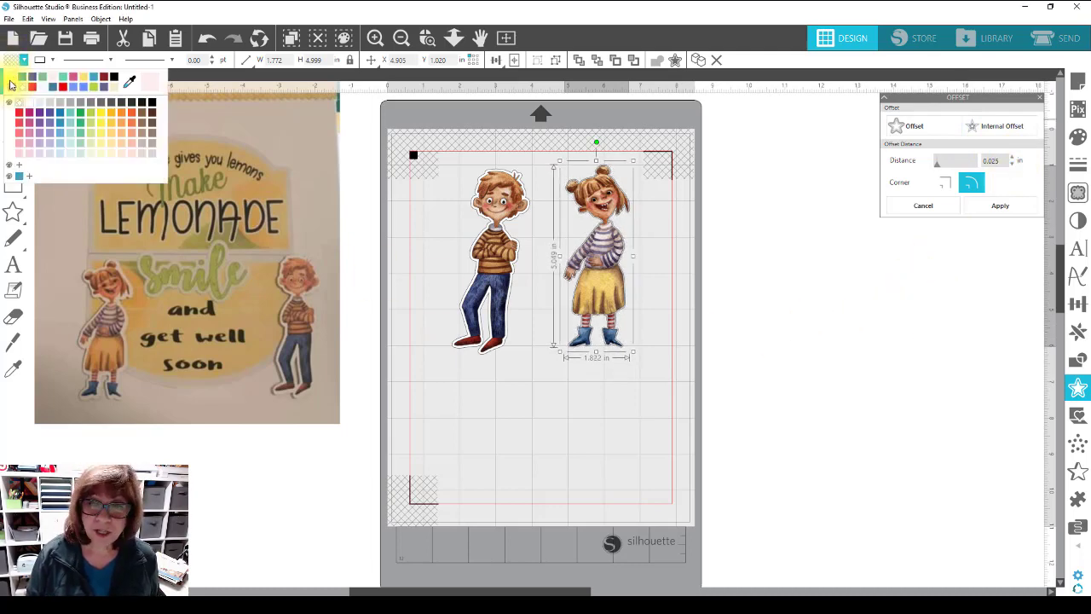
left_click(10, 81)
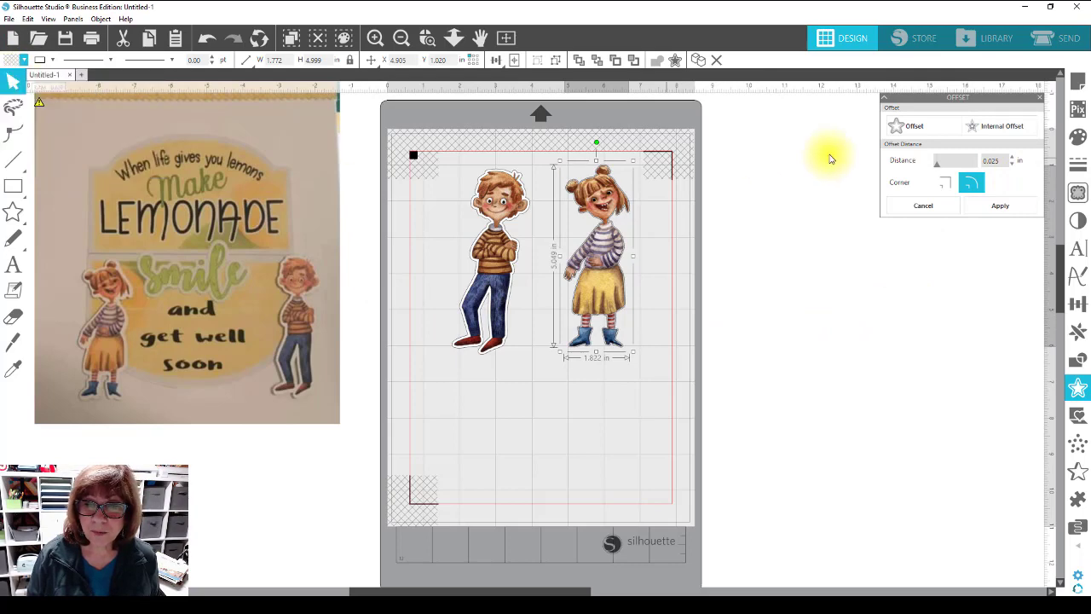
left_click(1013, 161)
left_click(1014, 161)
left_click(1013, 161)
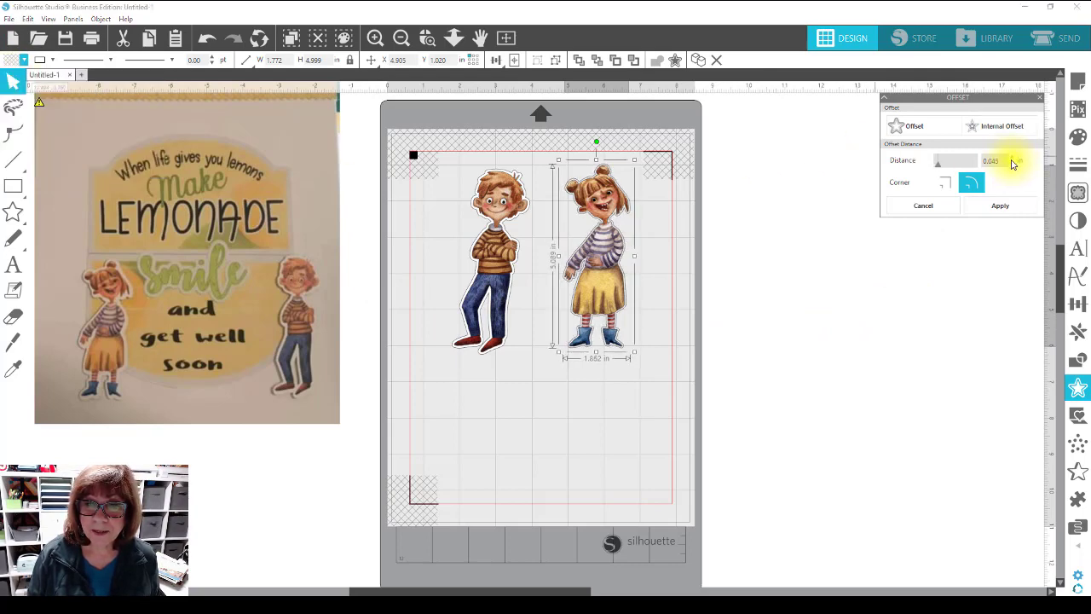
left_click(1012, 161)
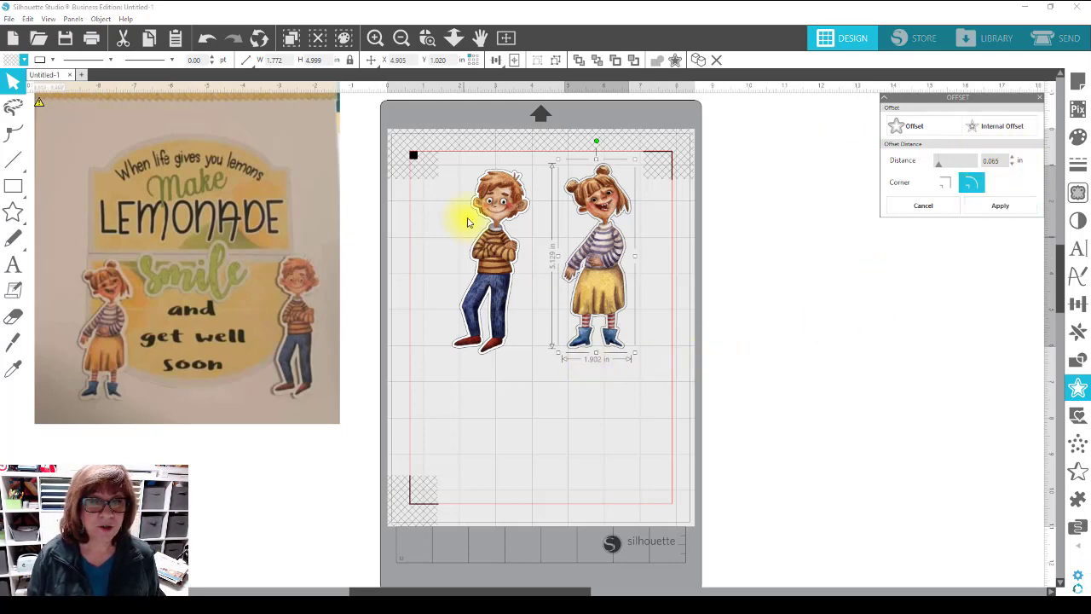
left_click(10, 59)
left_click(18, 86)
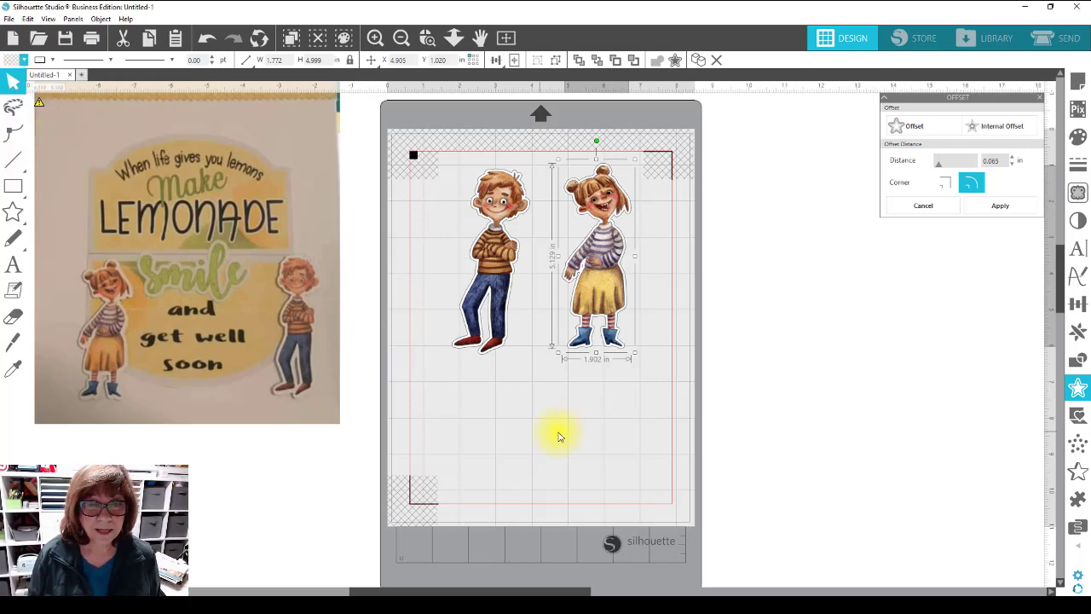
Group the girl image with its white offset.
right_click(581, 255)
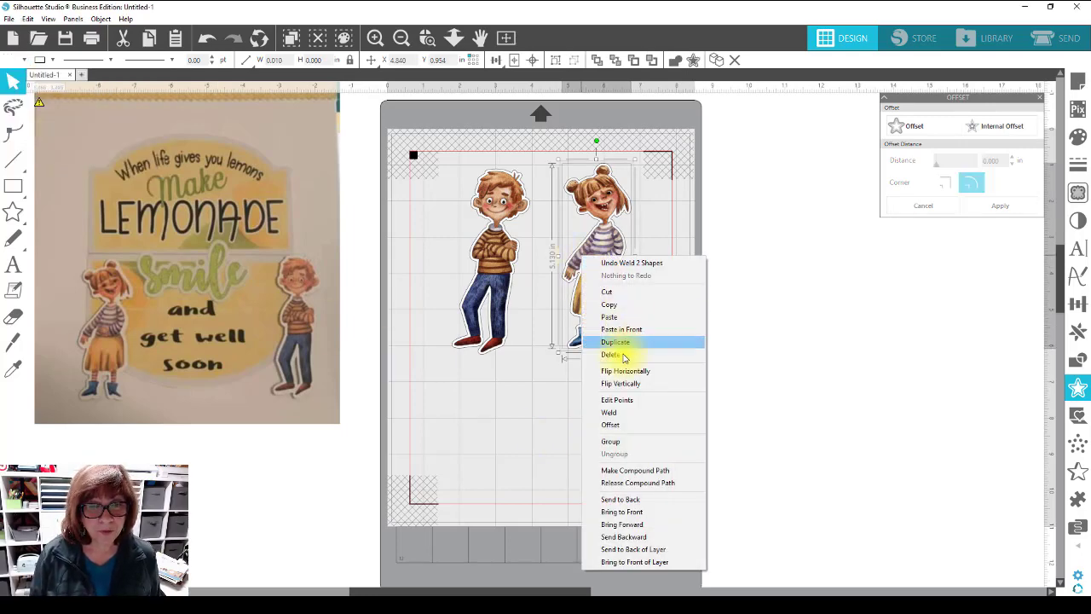
left_click(625, 441)
left_click(755, 346)
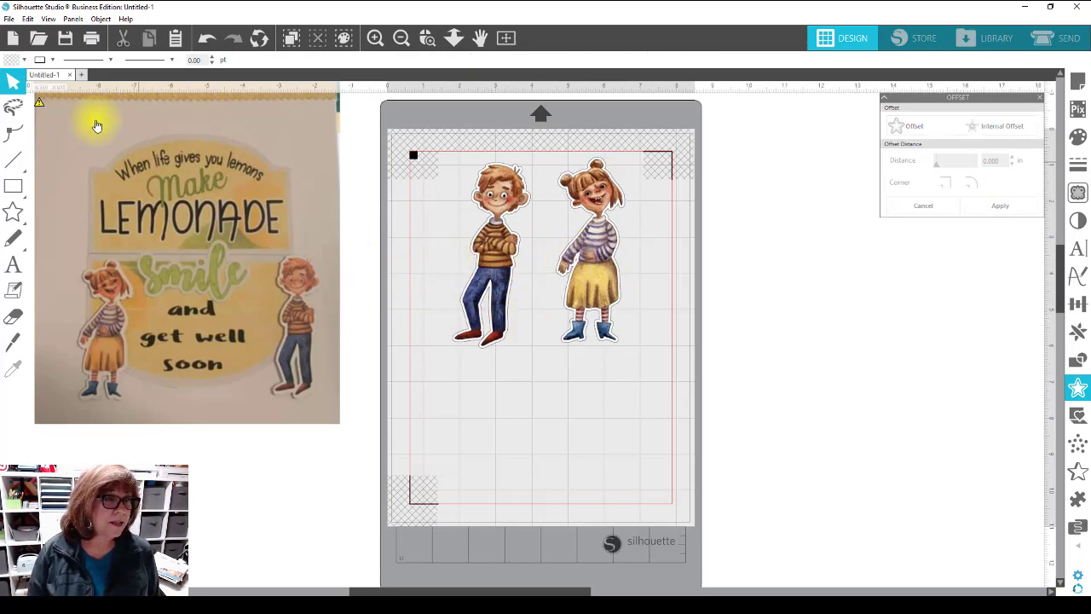
Start merging a file and look through the Patterns, Composite and Elements folders of the family portraits clip-art kit.
left_click(7, 19)
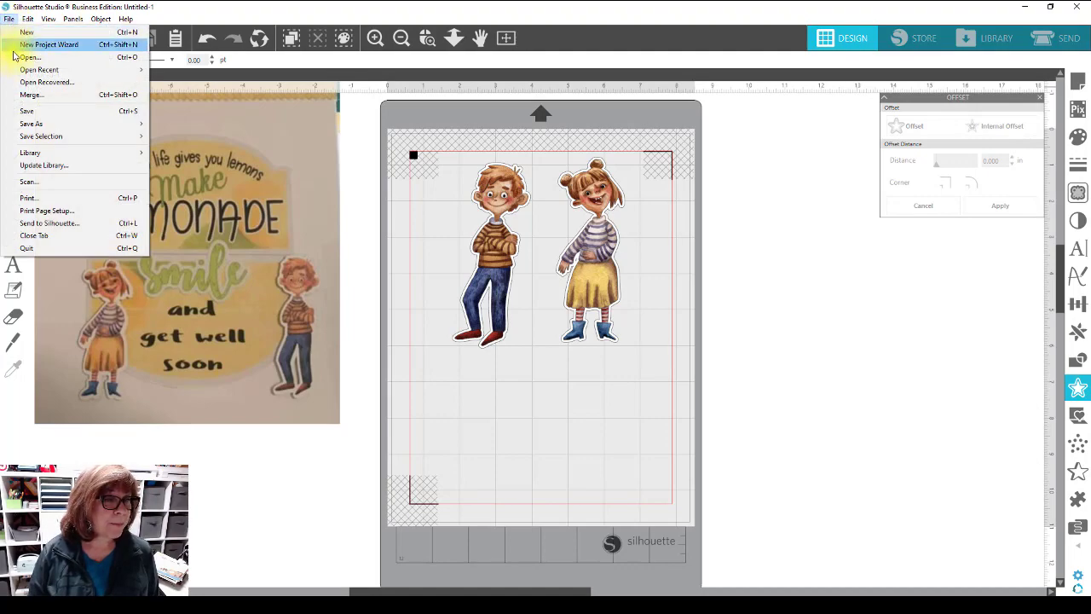
left_click(27, 97)
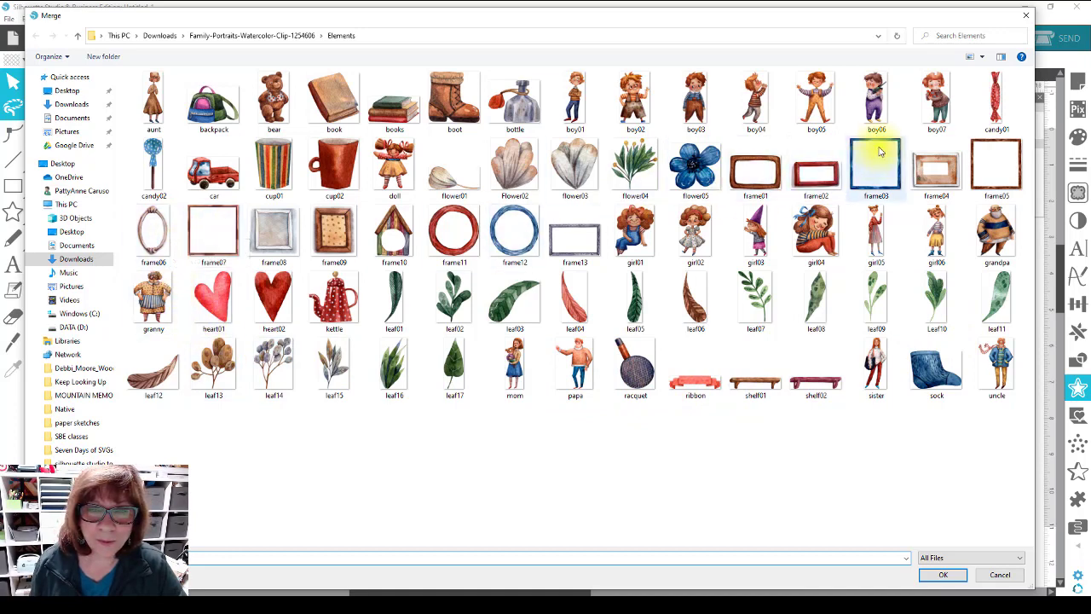
left_click(77, 35)
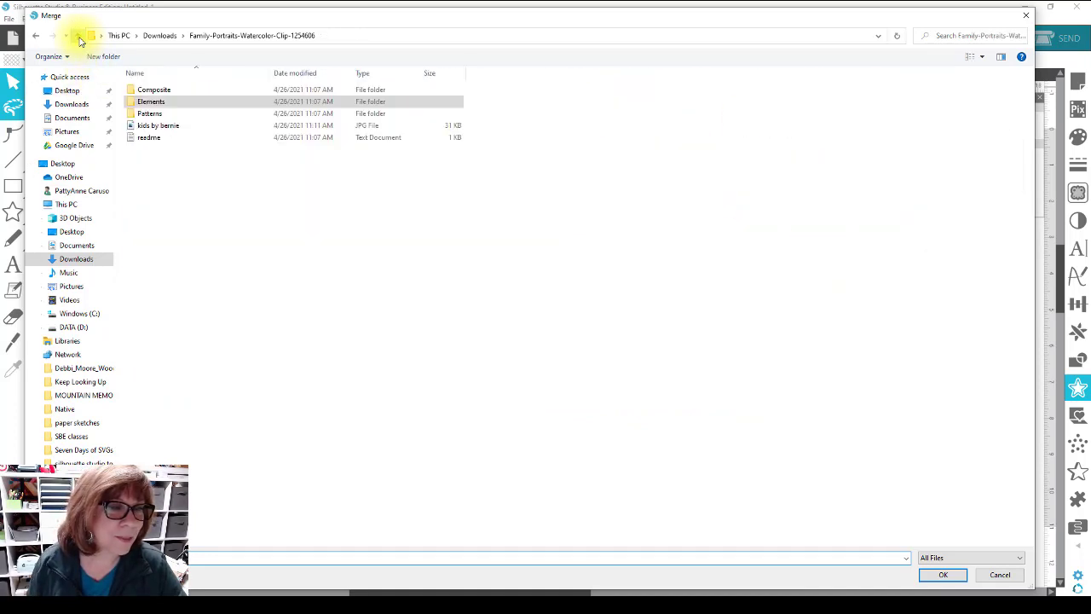
double_click(150, 113)
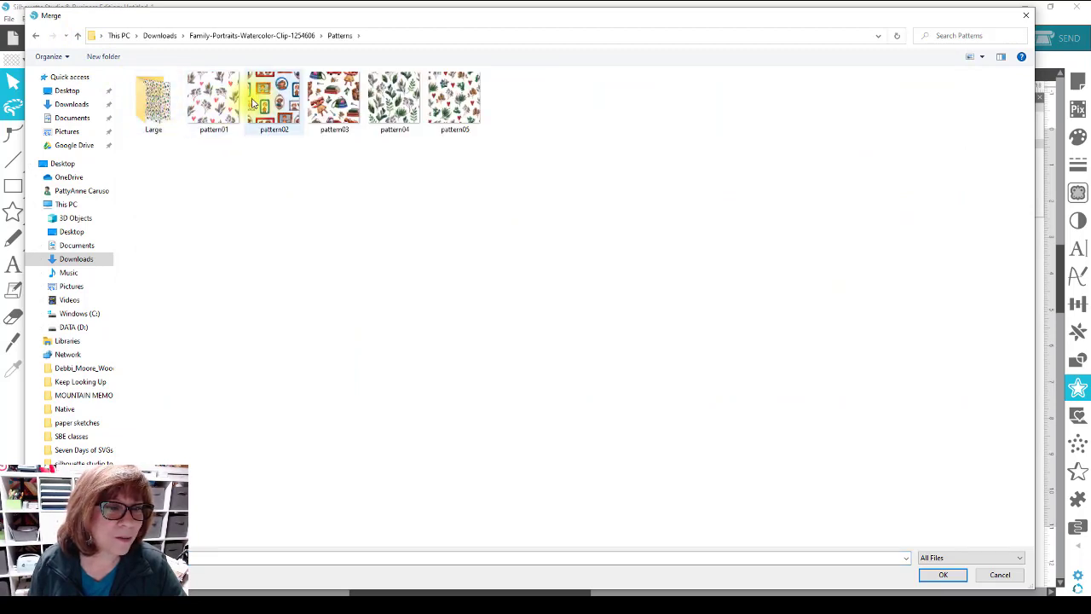
left_click(76, 37)
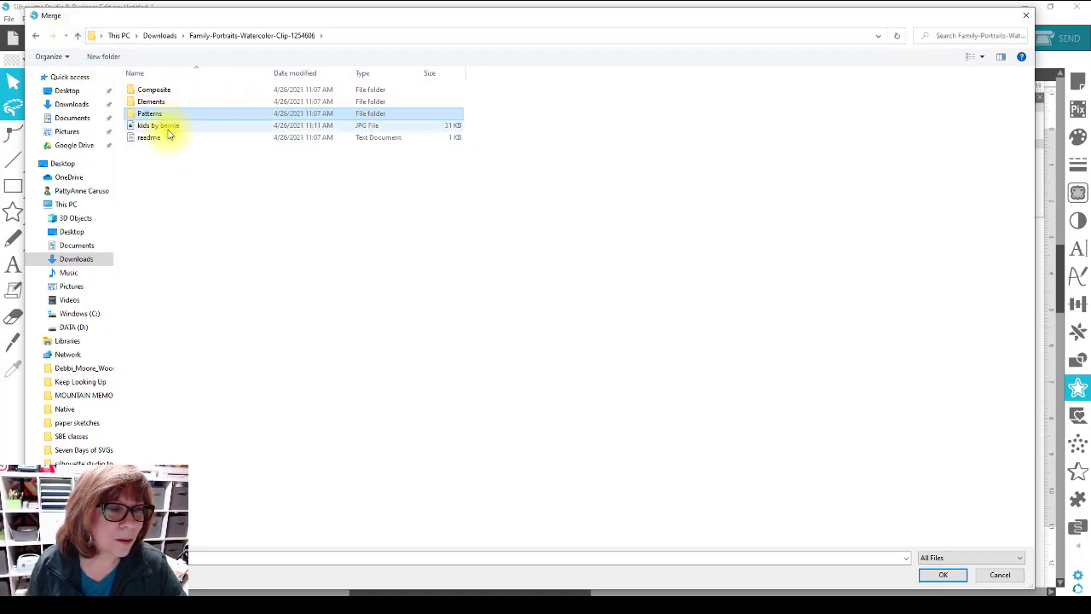
double_click(166, 91)
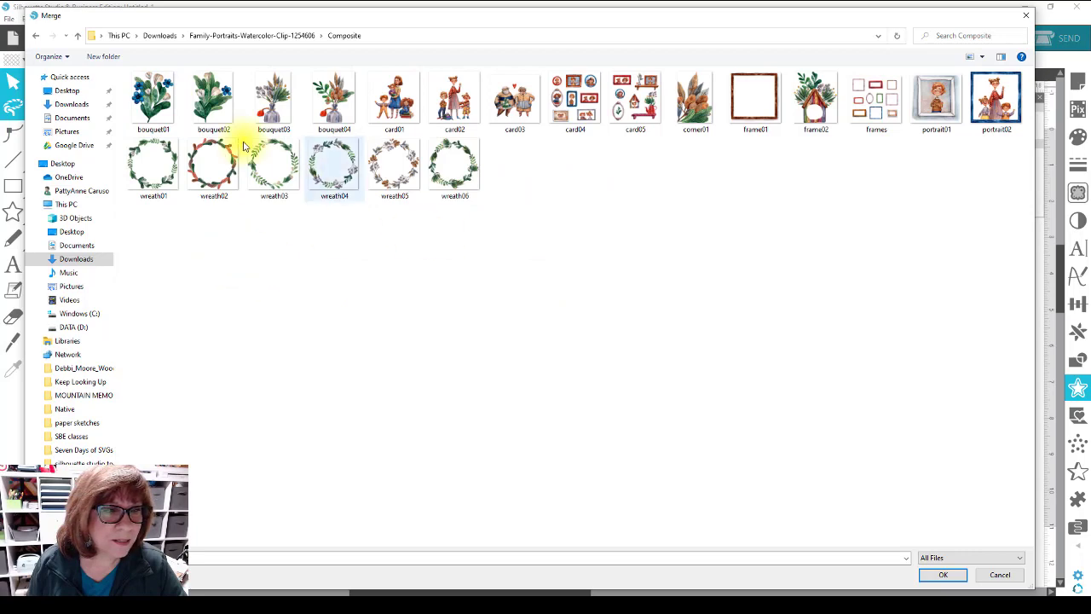
left_click(76, 36)
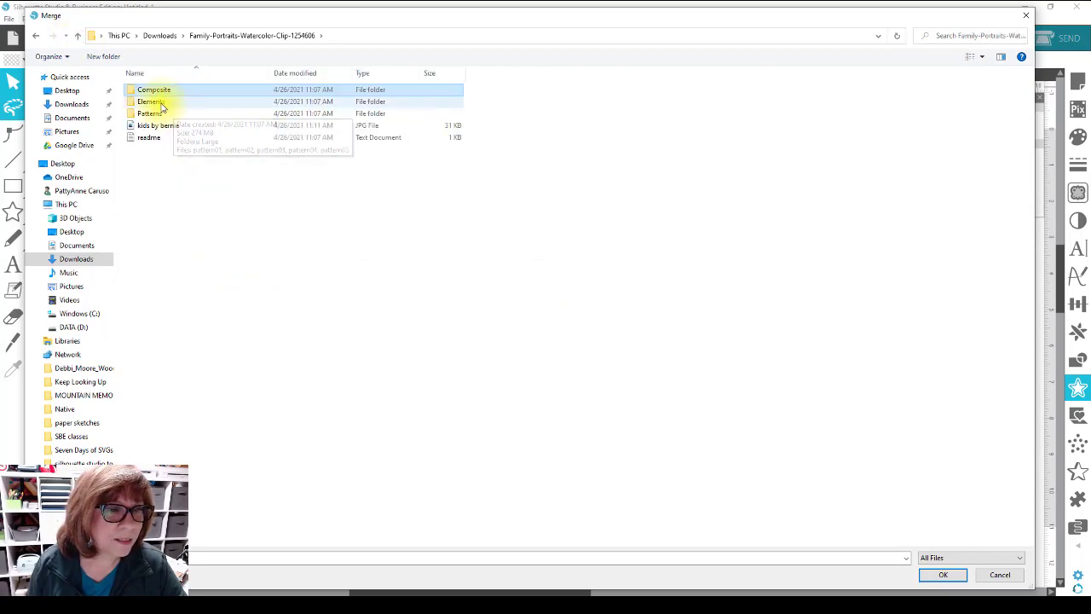
double_click(162, 104)
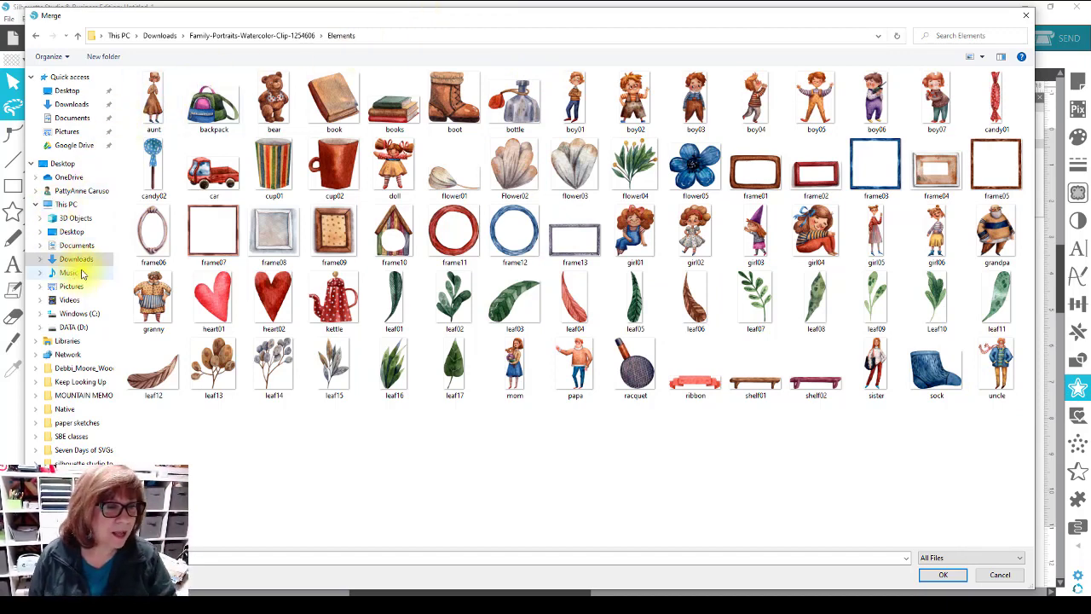
Merge the Sticker_Smile image from the Lemon-Digital-Scrapbook-Kit-3701863 folder in Downloads into the page.
left_click(77, 40)
left_click(77, 38)
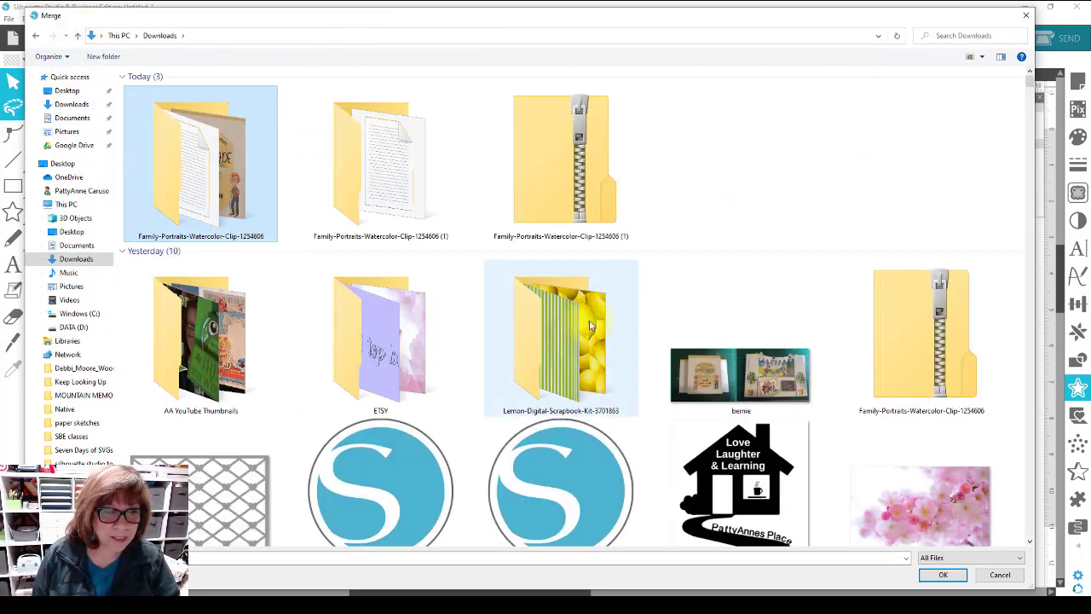
scroll(699, 264, "down", 1)
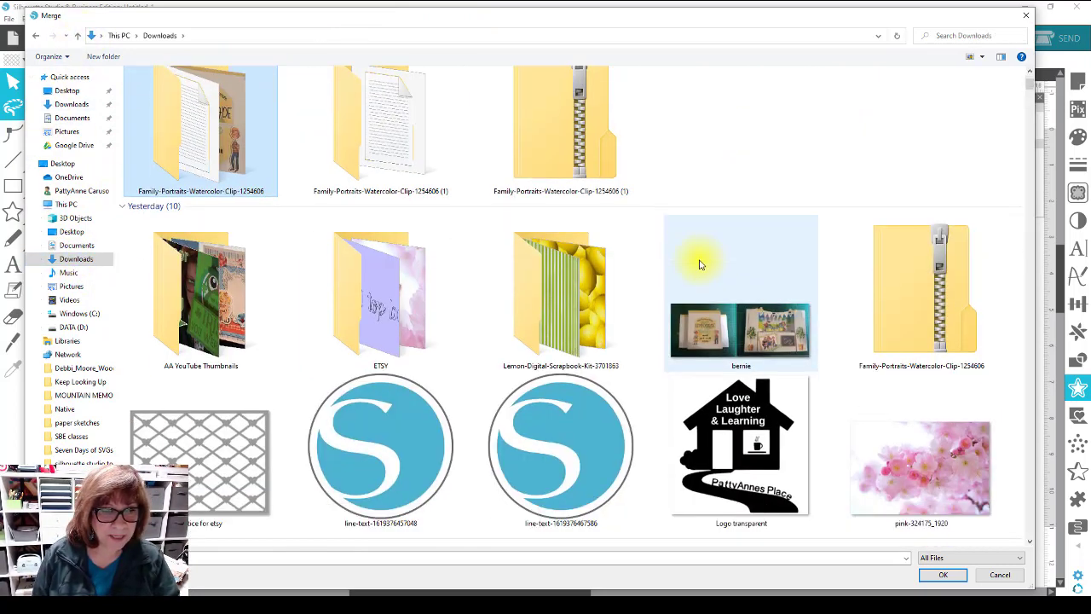
double_click(546, 300)
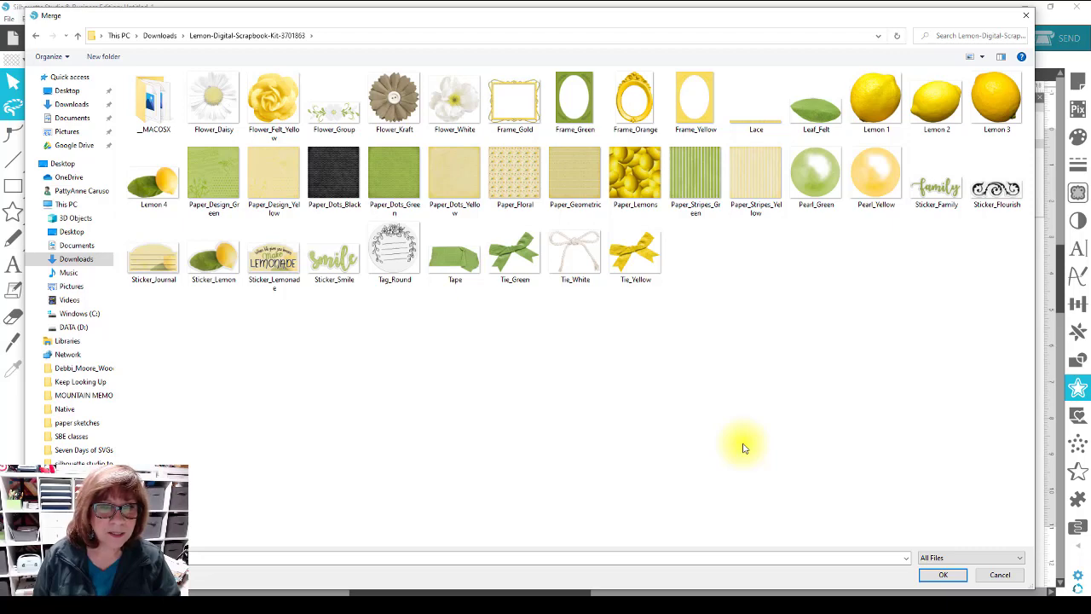
double_click(335, 264)
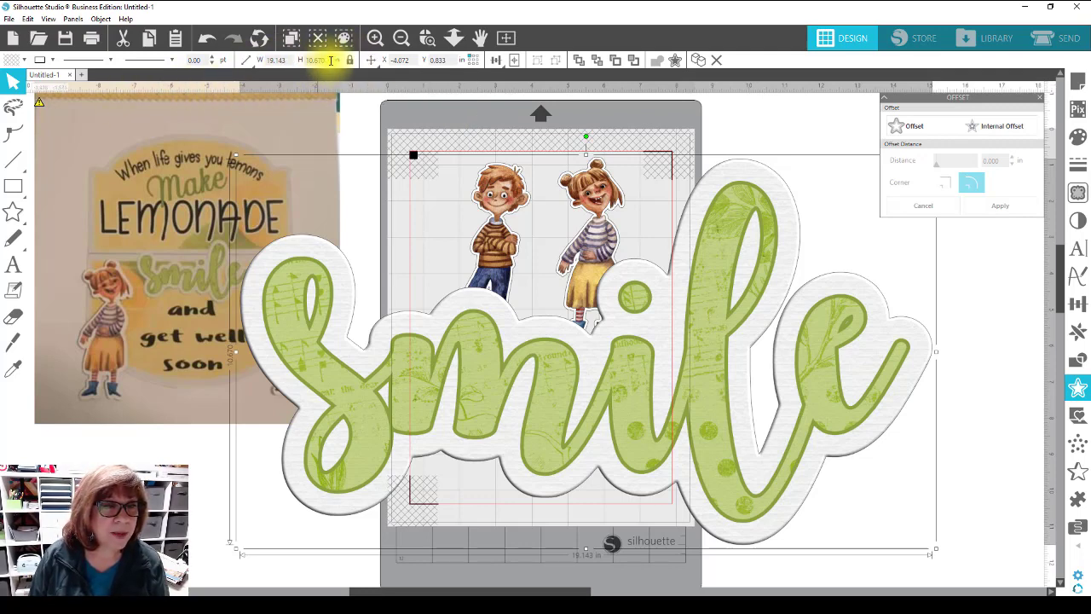
Set the Smile sticker's height to 3 inches and scale it further to about 3.28 inches wide, placed below the children.
left_click_drag(331, 60, 296, 61)
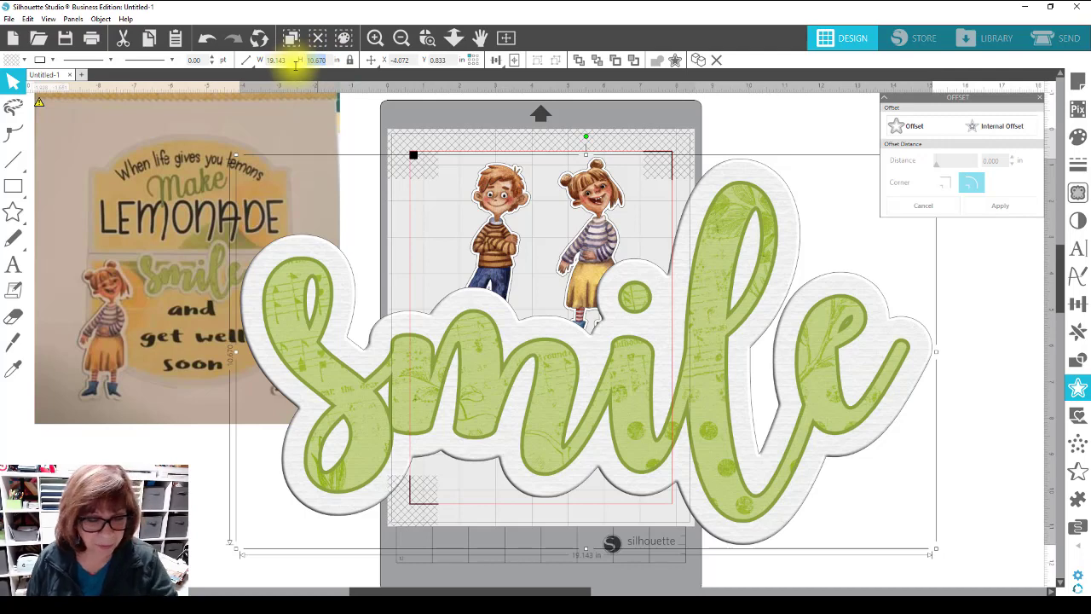
type("3")
key("Return")
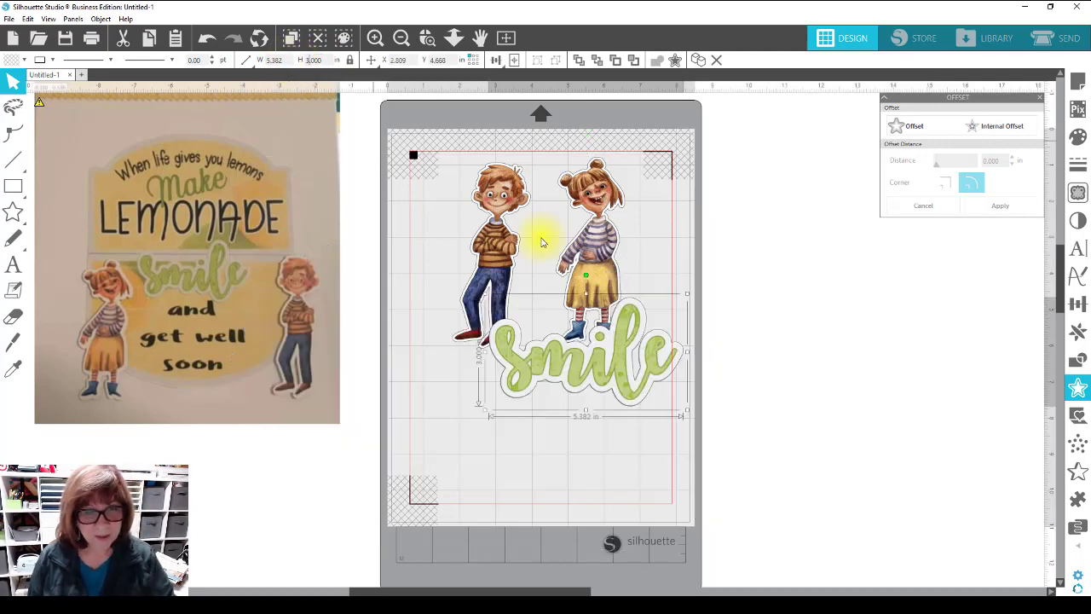
left_click_drag(569, 375, 579, 426)
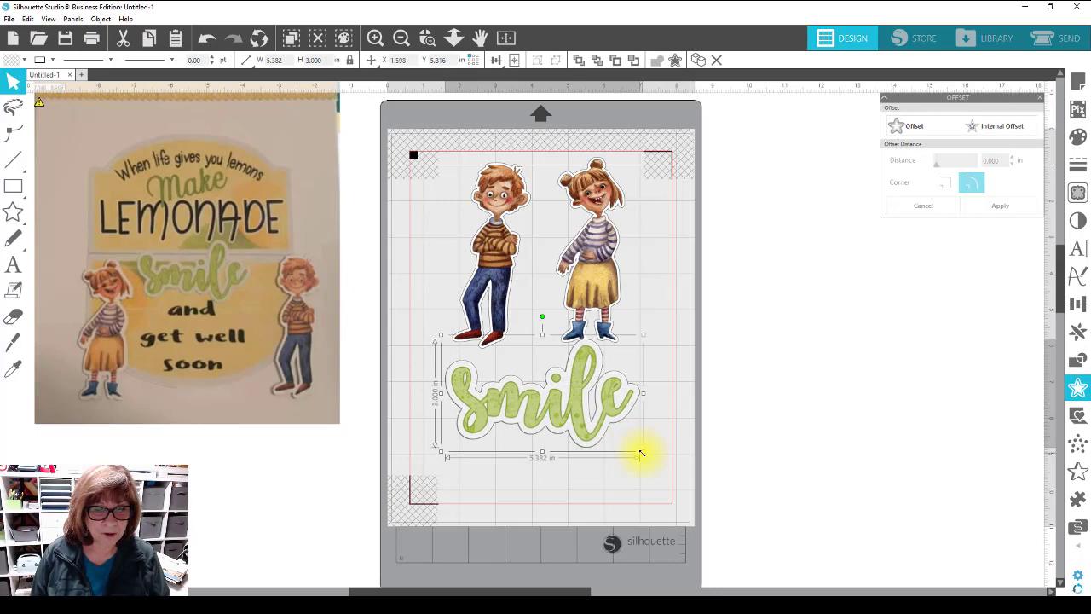
left_click_drag(641, 453, 501, 412)
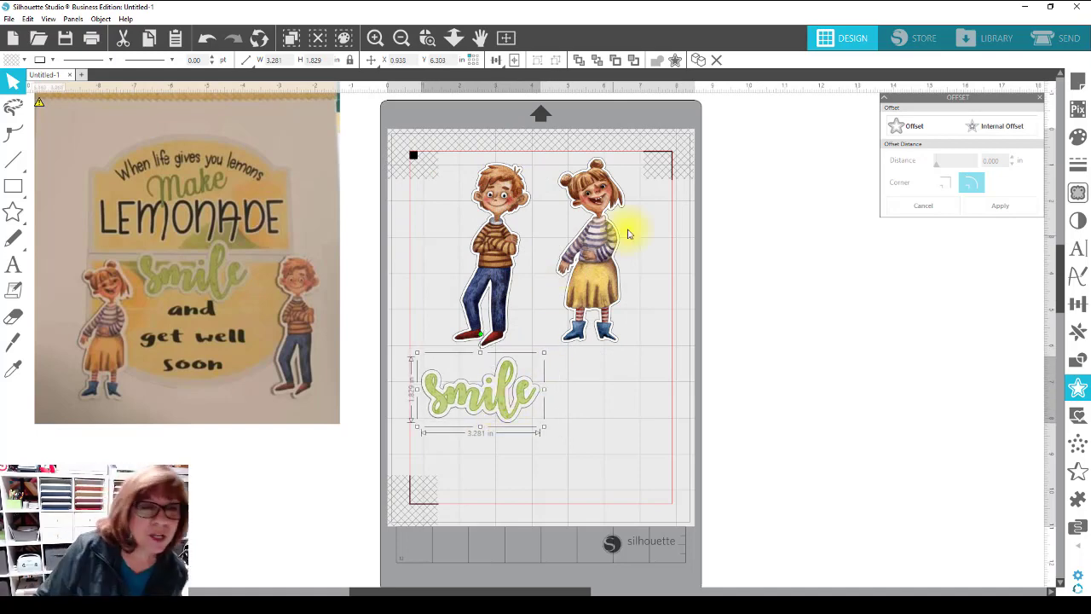
Move the boy and girl close together along the upper left of the cut border, freeing space beside them.
left_click_drag(477, 238, 447, 237)
left_click_drag(592, 236, 537, 236)
left_click(537, 236)
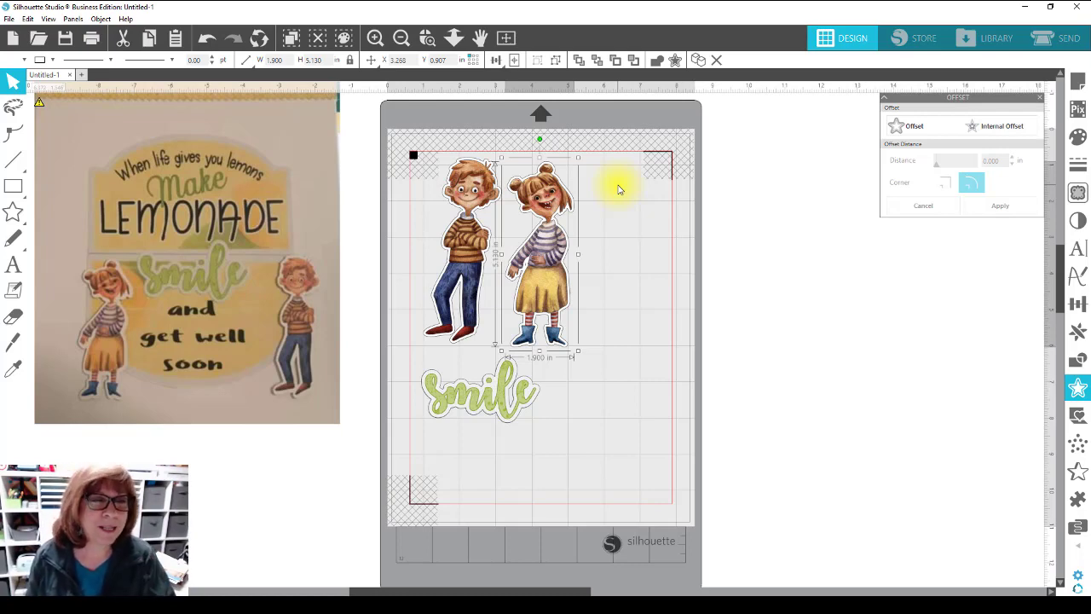
left_click(465, 242)
left_click_drag(536, 244, 526, 236)
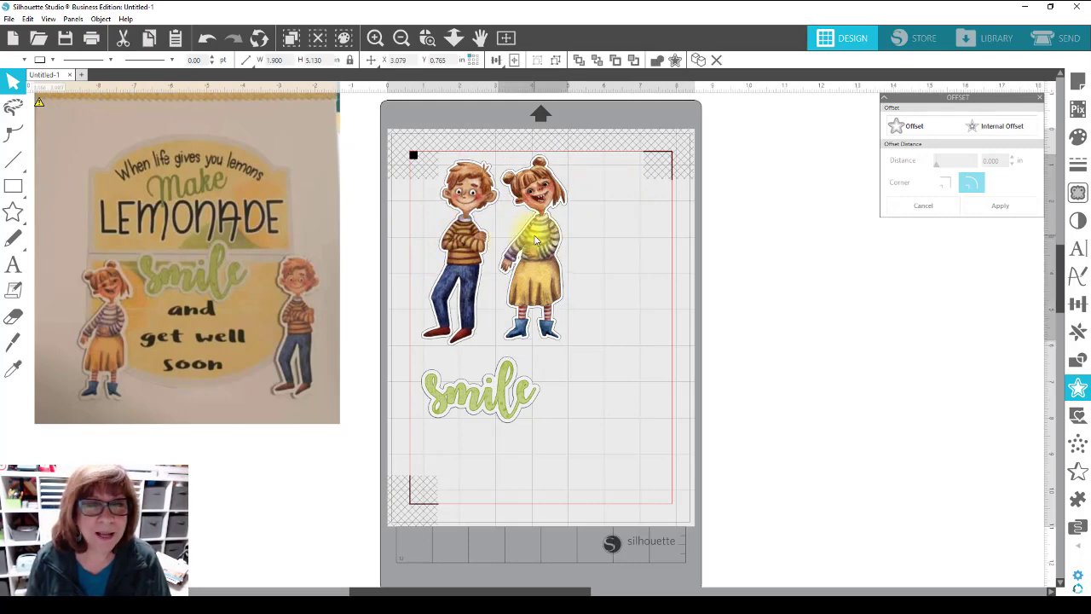
left_click(299, 137)
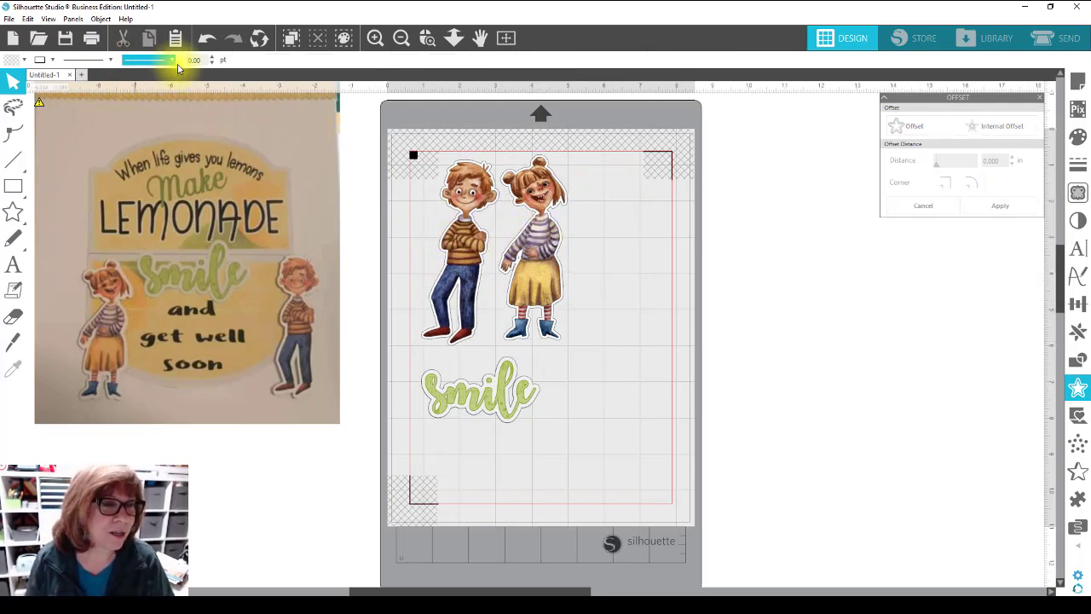
Merge the Flower_Kraft image from the lemon scrapbook kit into the page.
left_click(8, 18)
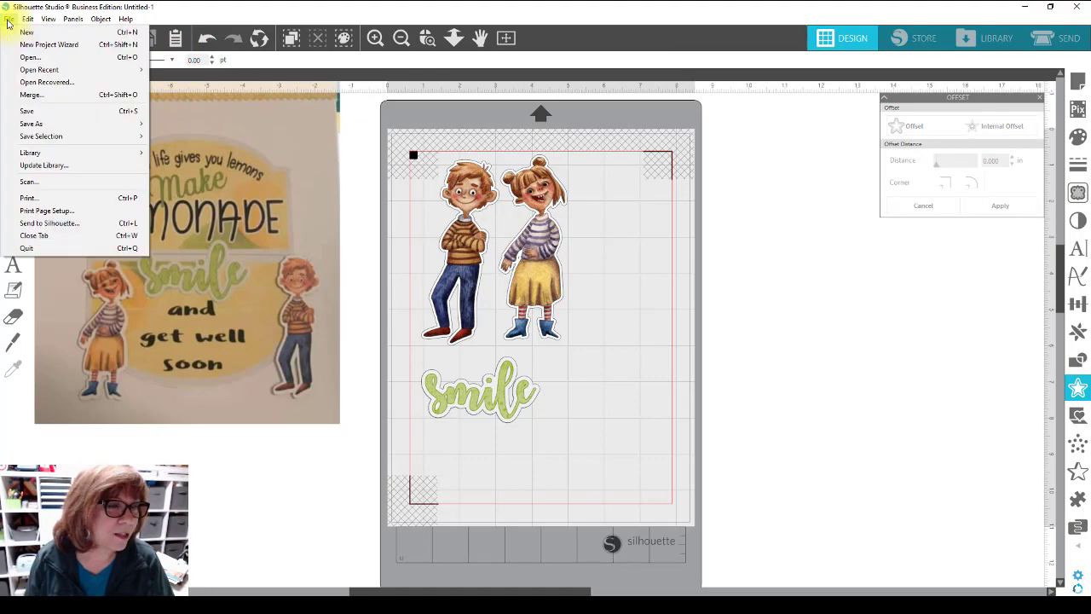
left_click(30, 94)
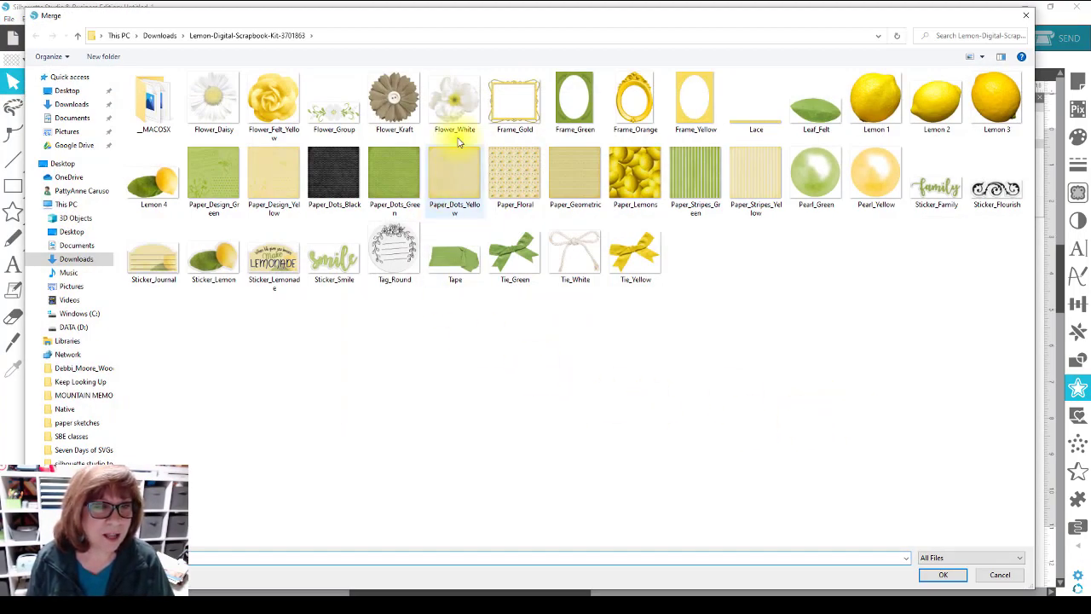
left_click(401, 111)
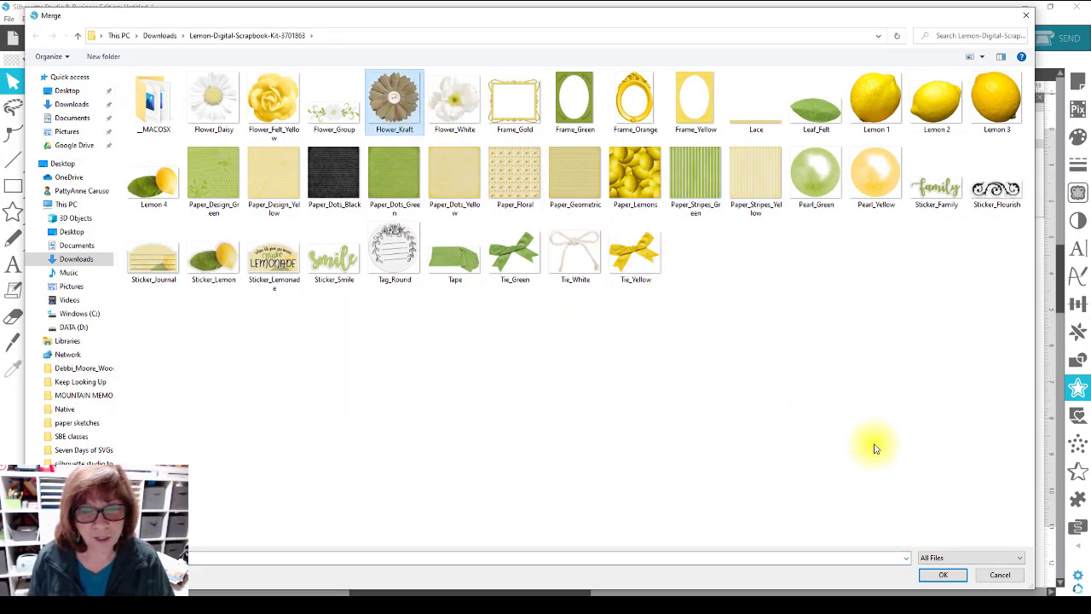
left_click(942, 575)
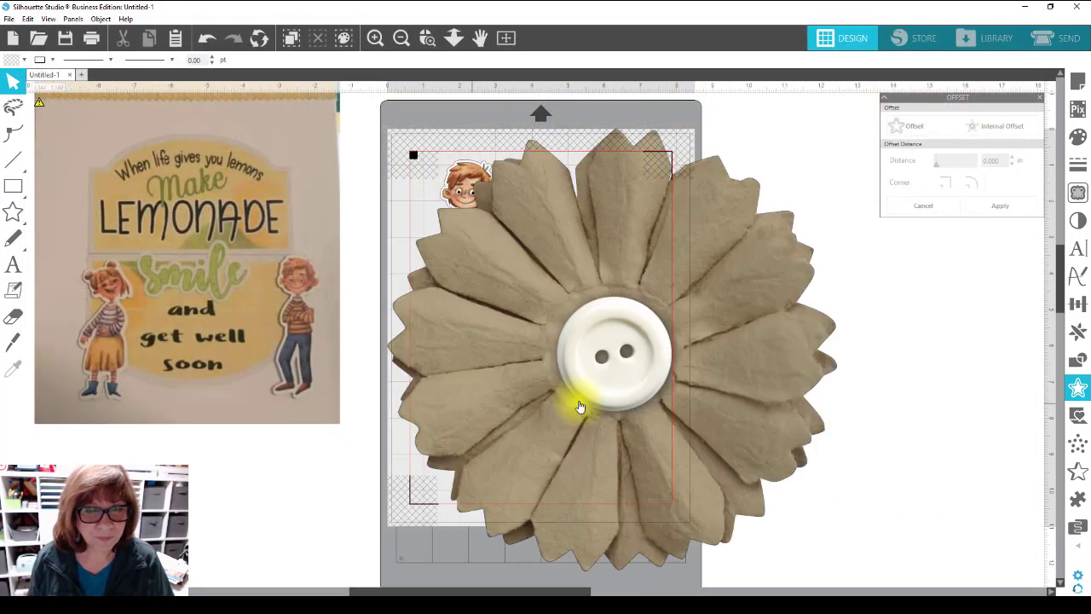
Scale the kraft flower down to about 1.36 inches wide and place it beside the girl's head inside the cut border.
left_click(748, 389)
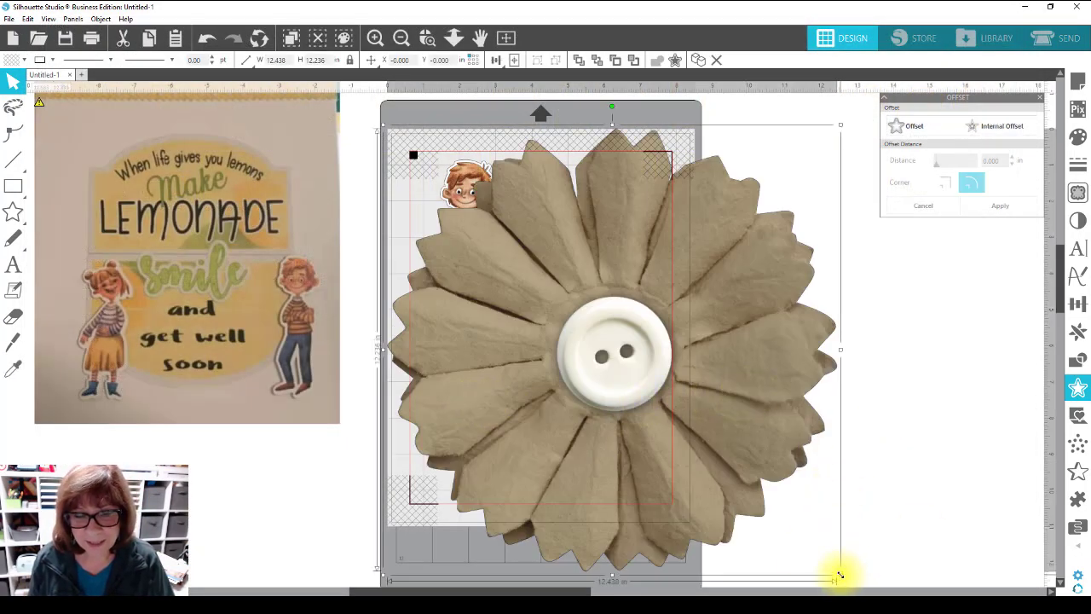
left_click_drag(840, 577, 418, 213)
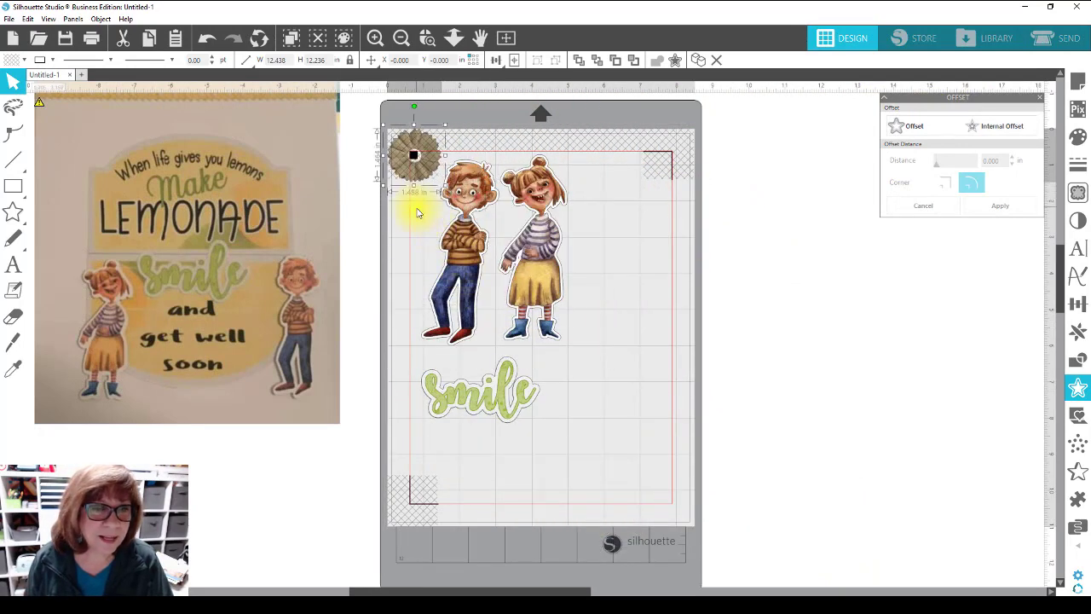
left_click_drag(411, 152, 609, 193)
left_click(717, 245)
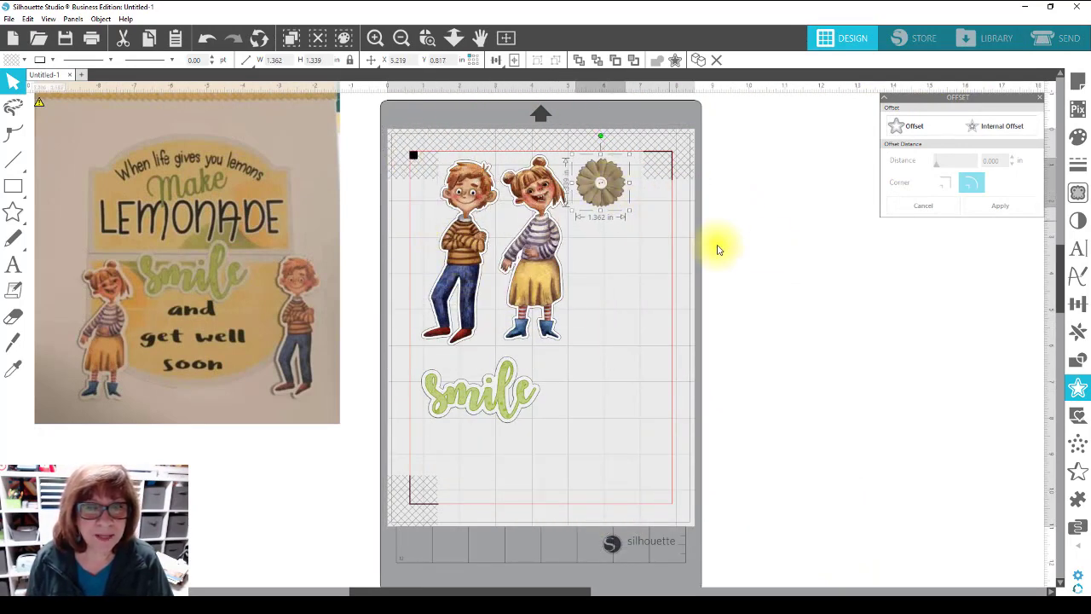
left_click(599, 179)
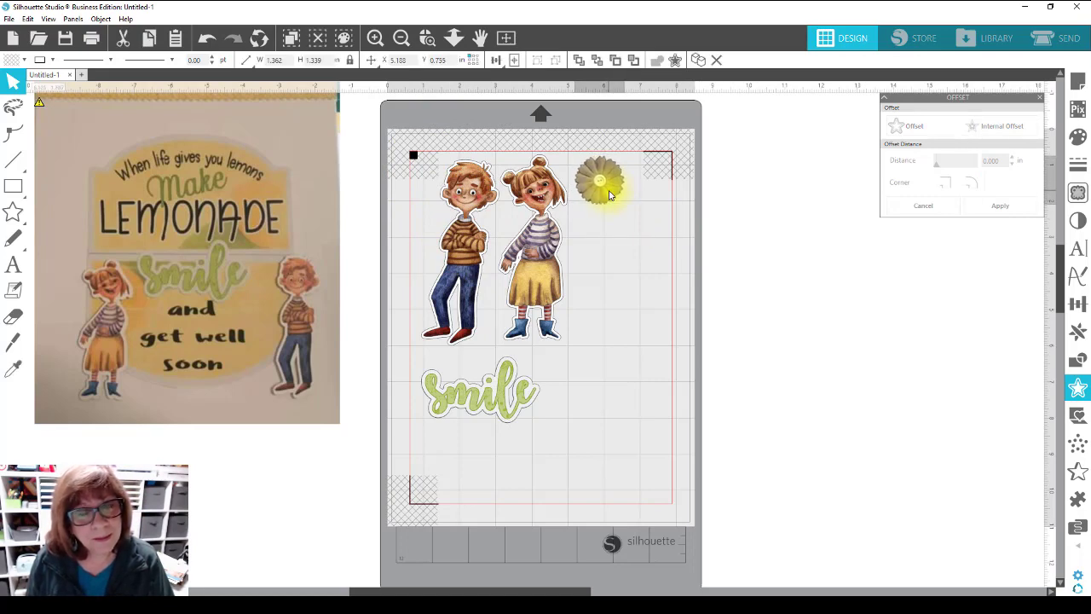
left_click(726, 243)
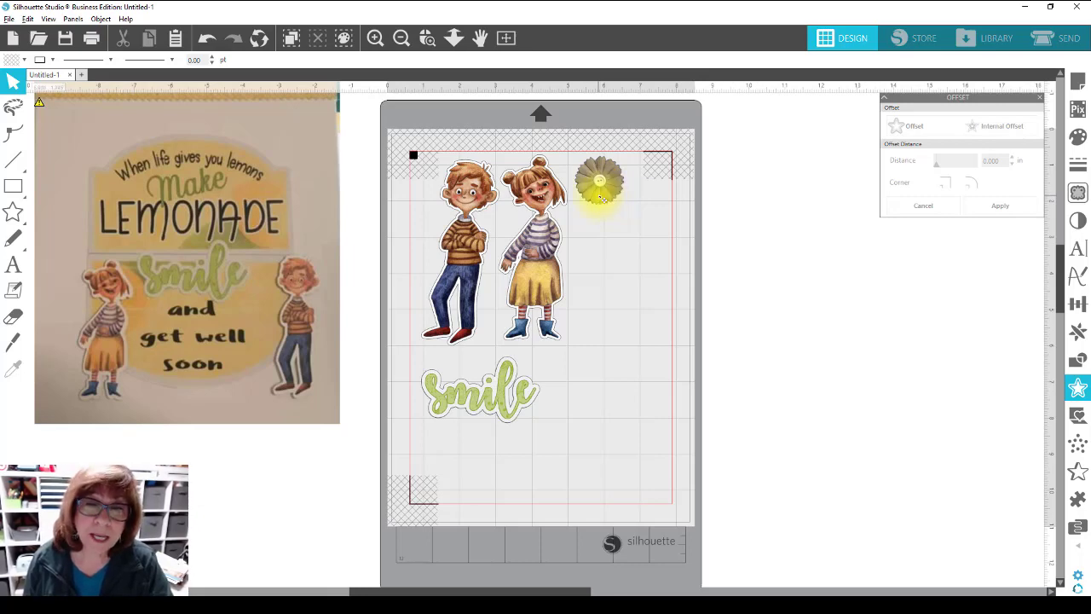
Duplicate the kraft flower directly below the original and add a 0.065-inch offset around the copy.
left_click_drag(601, 196, 600, 258)
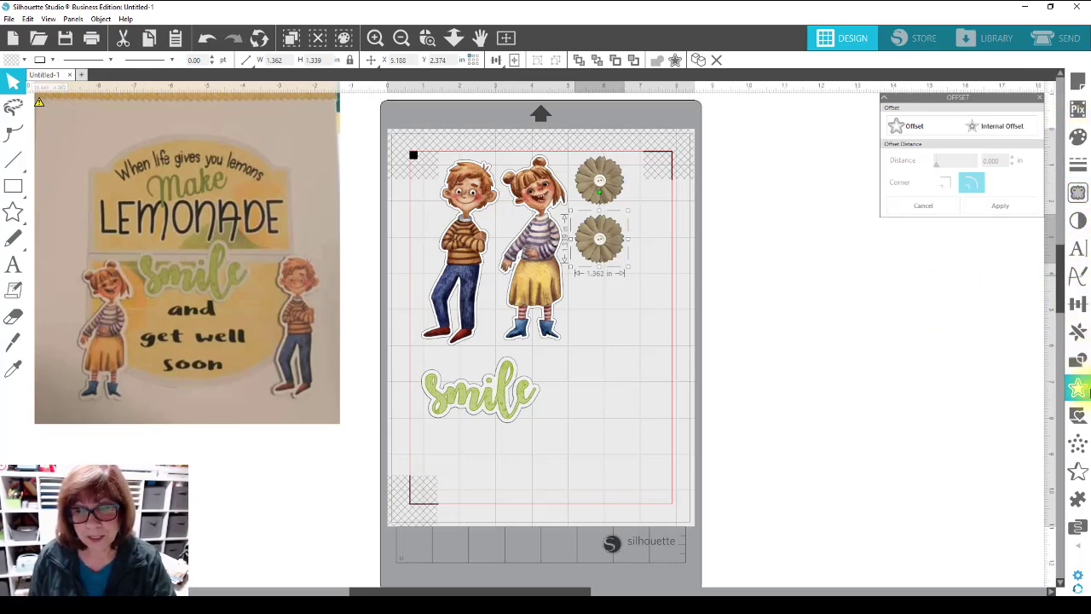
left_click(1079, 389)
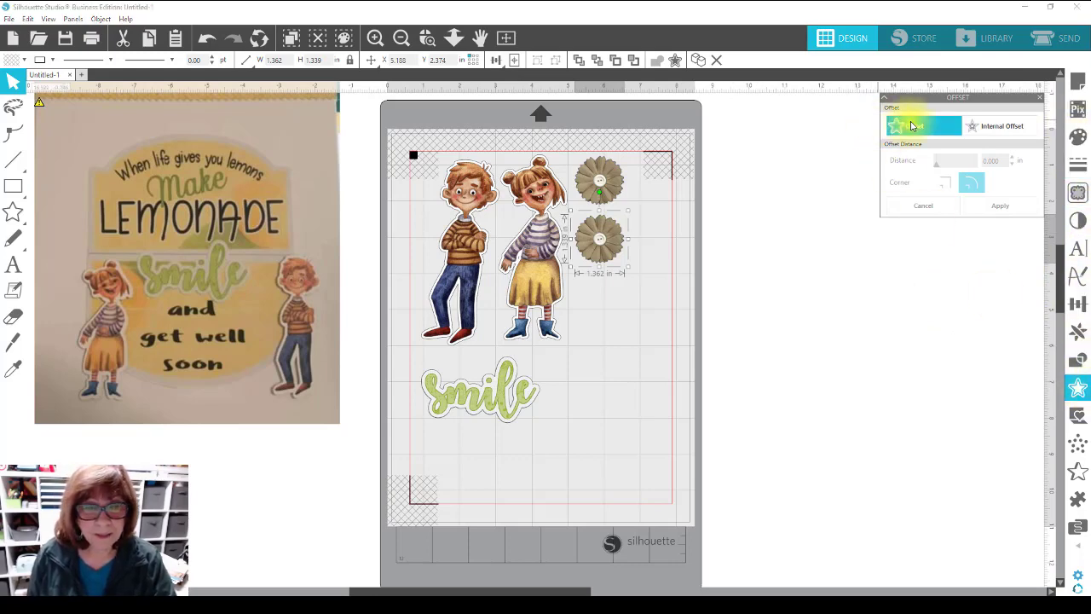
left_click(908, 126)
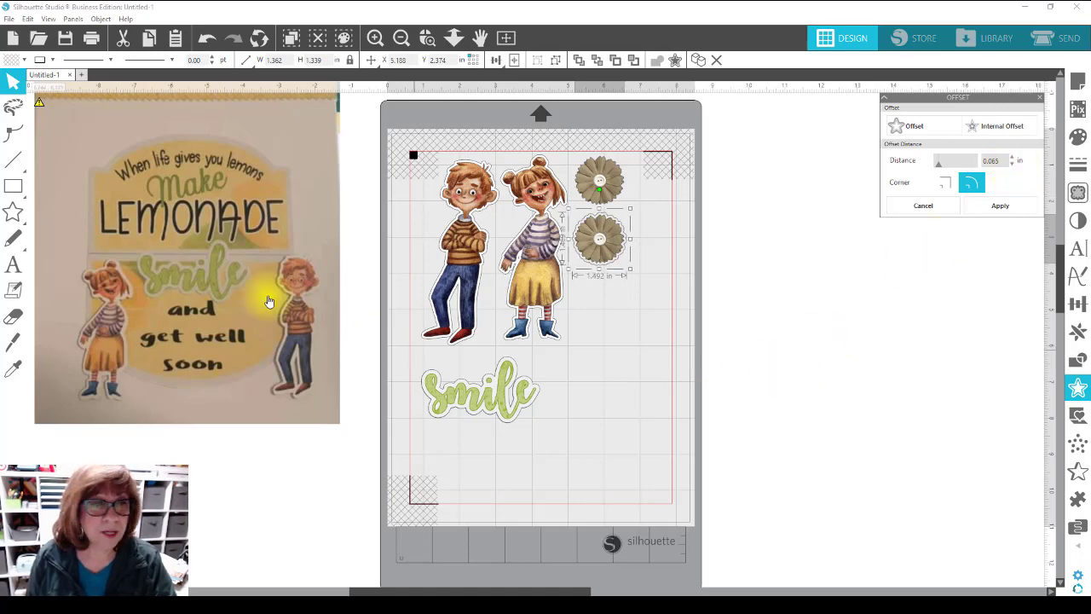
Fill the kraft flower's offset with white and group the flower with its border.
left_click(10, 61)
left_click(19, 82)
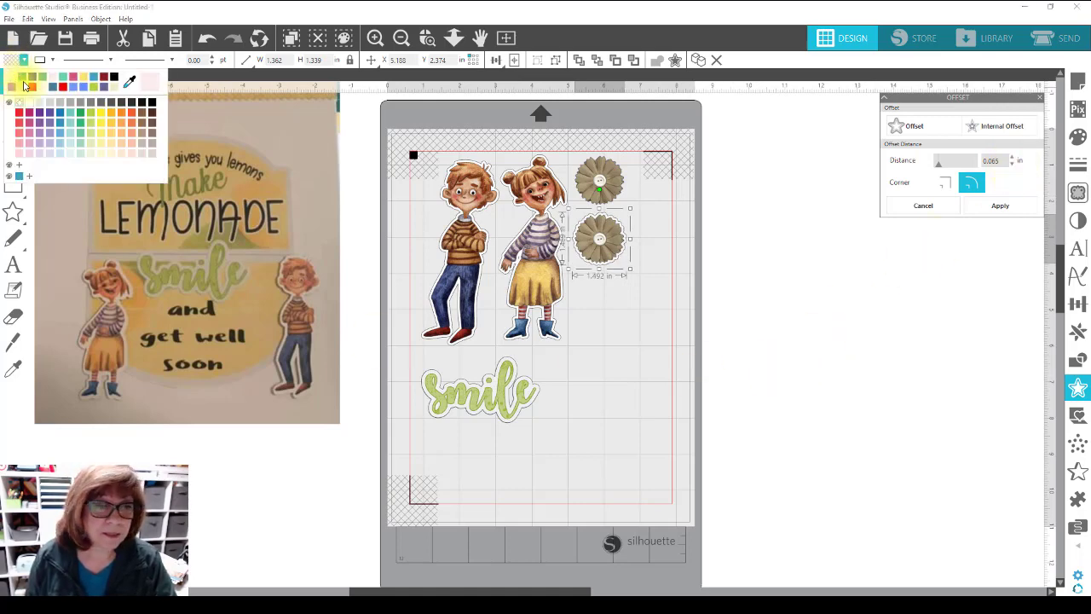
left_click(597, 388)
left_click(590, 256)
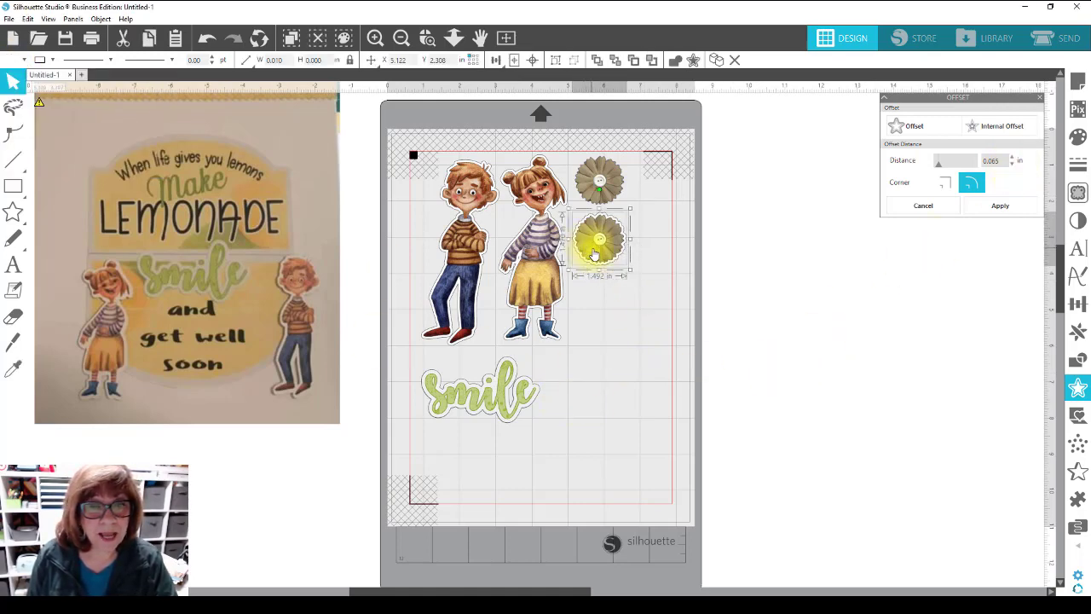
right_click(594, 249)
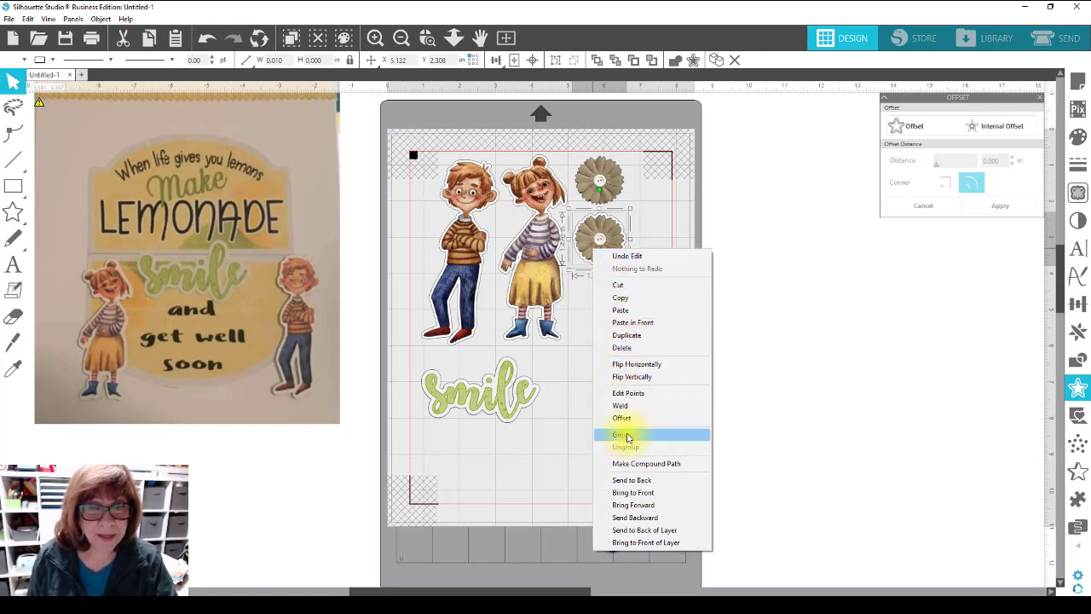
left_click(771, 335)
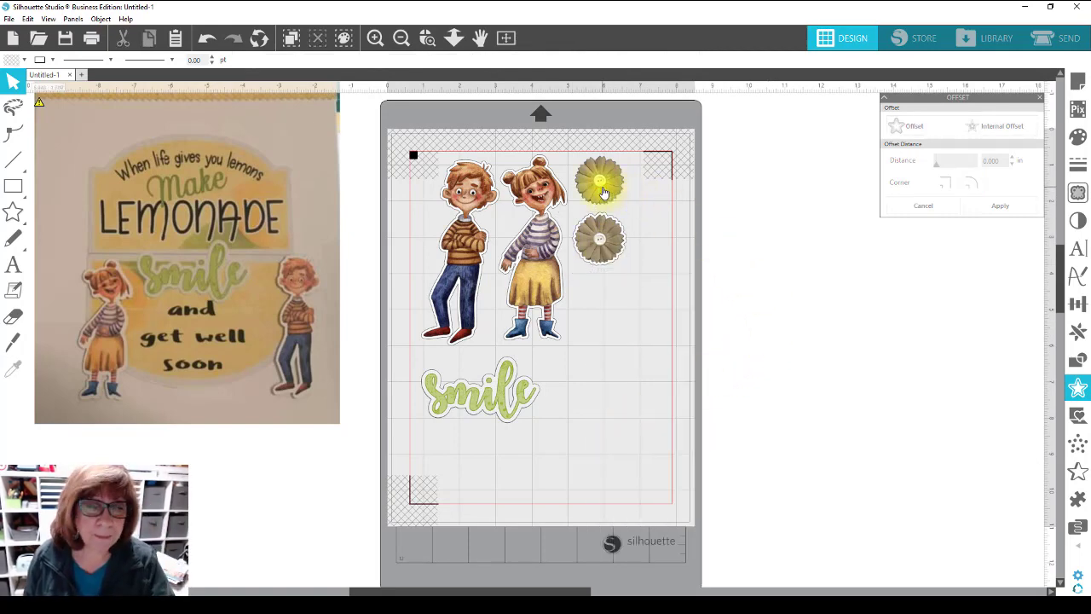
Duplicate the plain kraft flower to the open space near the right cut border and shift the bordered flower slightly lower.
left_click_drag(602, 183, 601, 263)
left_click(631, 235)
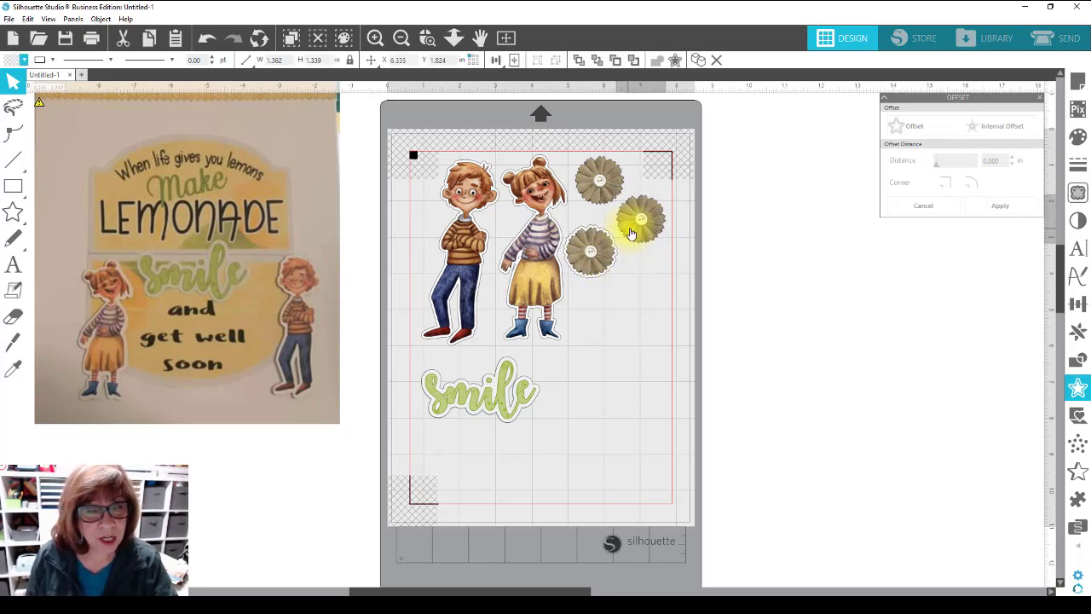
left_click(641, 229)
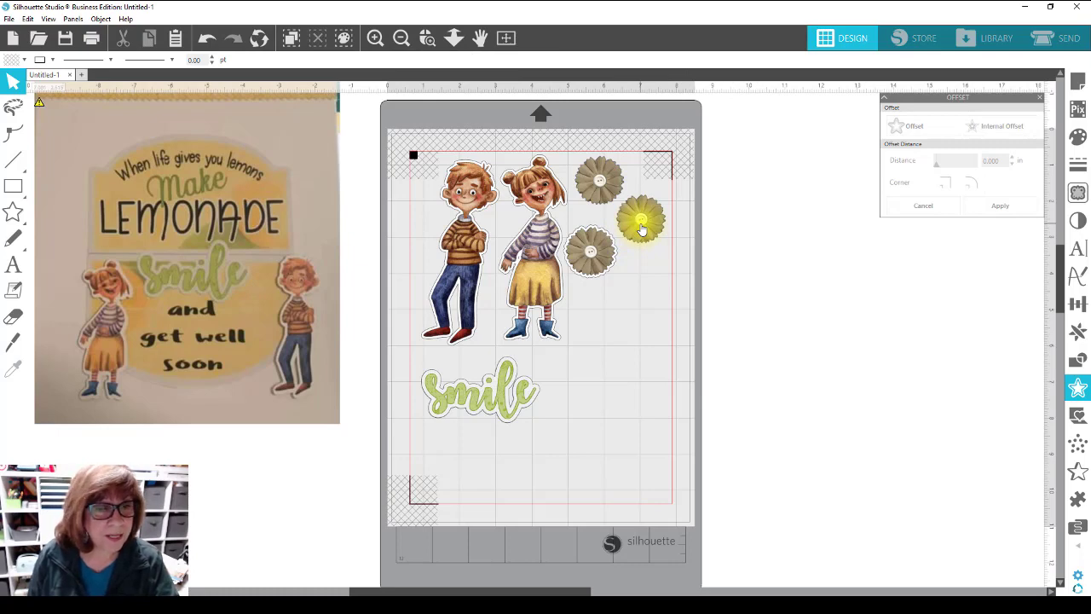
Recolor the new plain kraft flower blue using the Colorize image effect with a hue of 55.
left_click(641, 227)
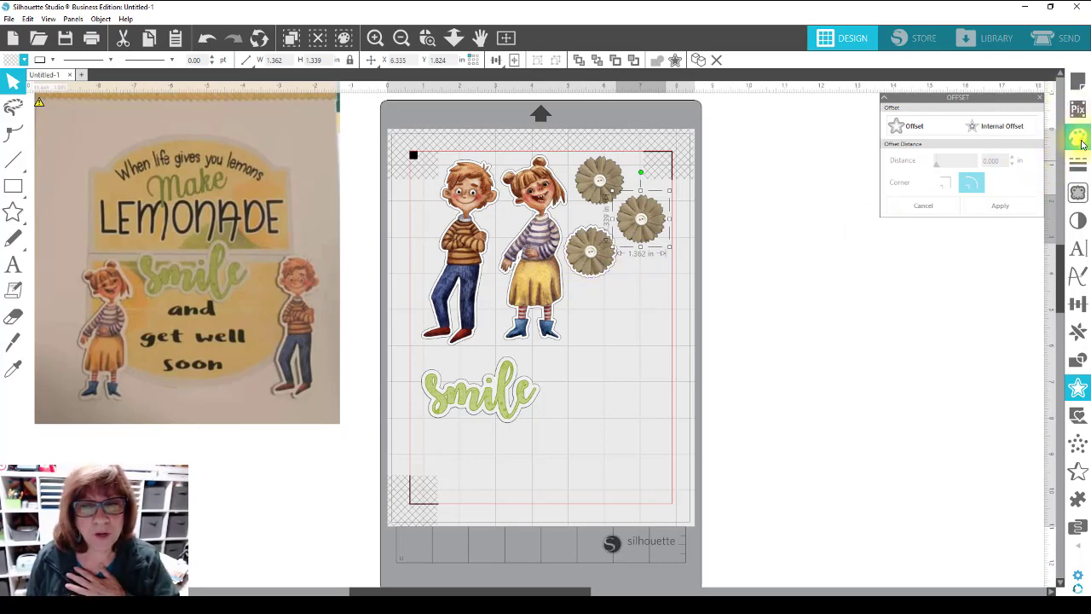
left_click(1079, 222)
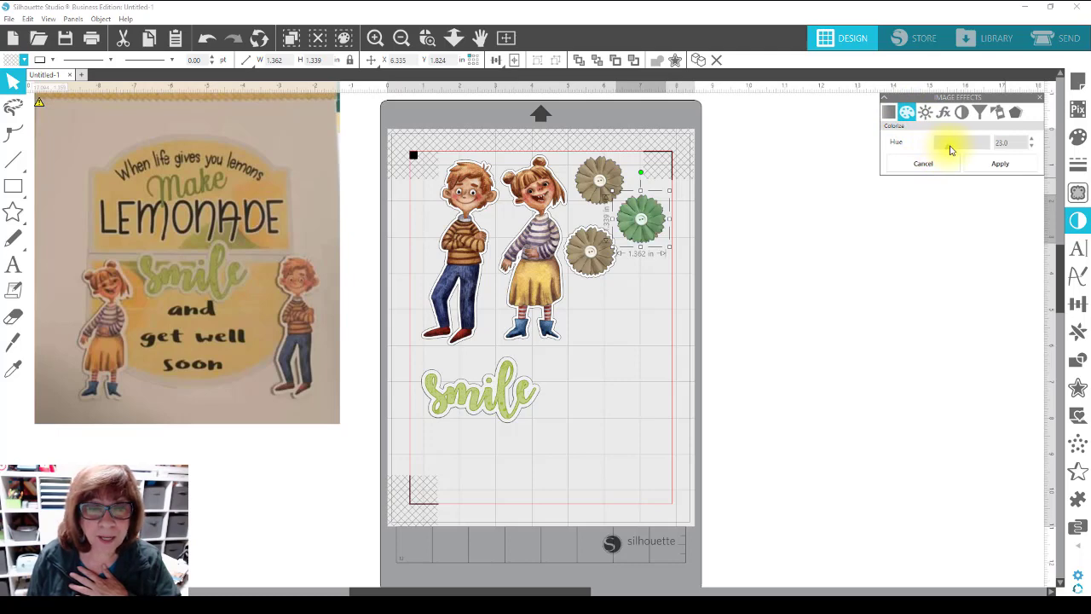
mouse_move(964, 150)
left_mouse_down()
mouse_move(949, 148)
mouse_move(965, 149)
left_mouse_up()
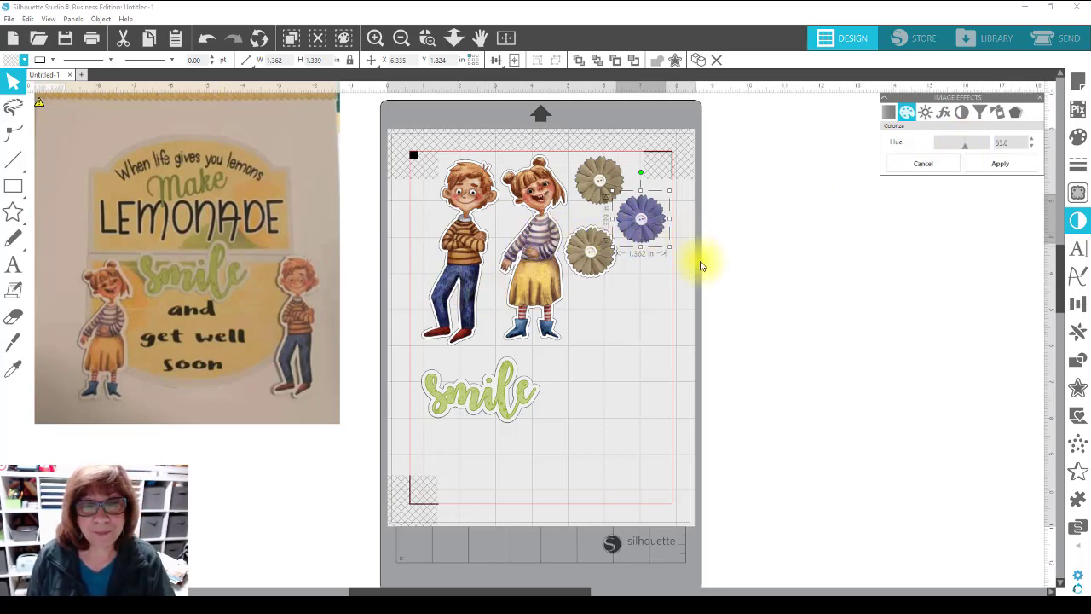
left_click(788, 287)
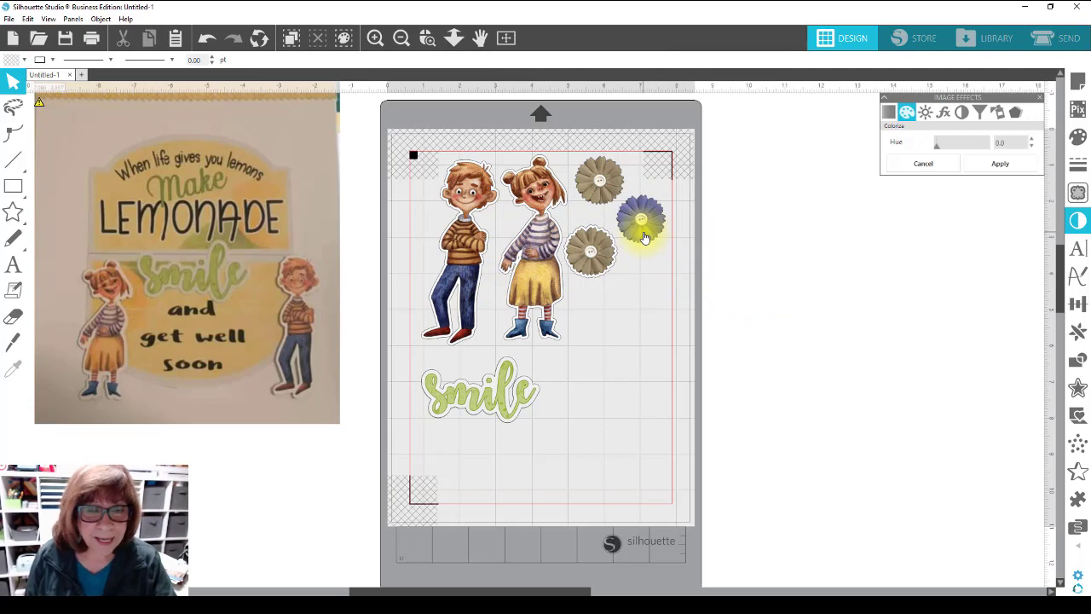
Duplicate the blue flower directly below itself and add a 0.065-inch offset around the copy.
left_click_drag(646, 233, 647, 292)
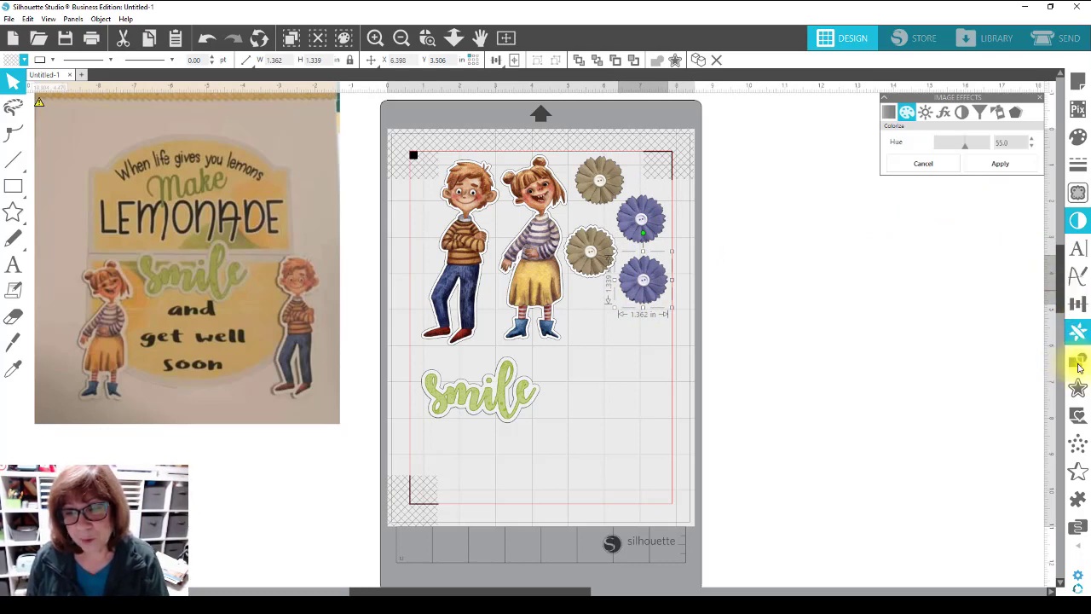
left_click(1078, 387)
left_click(905, 126)
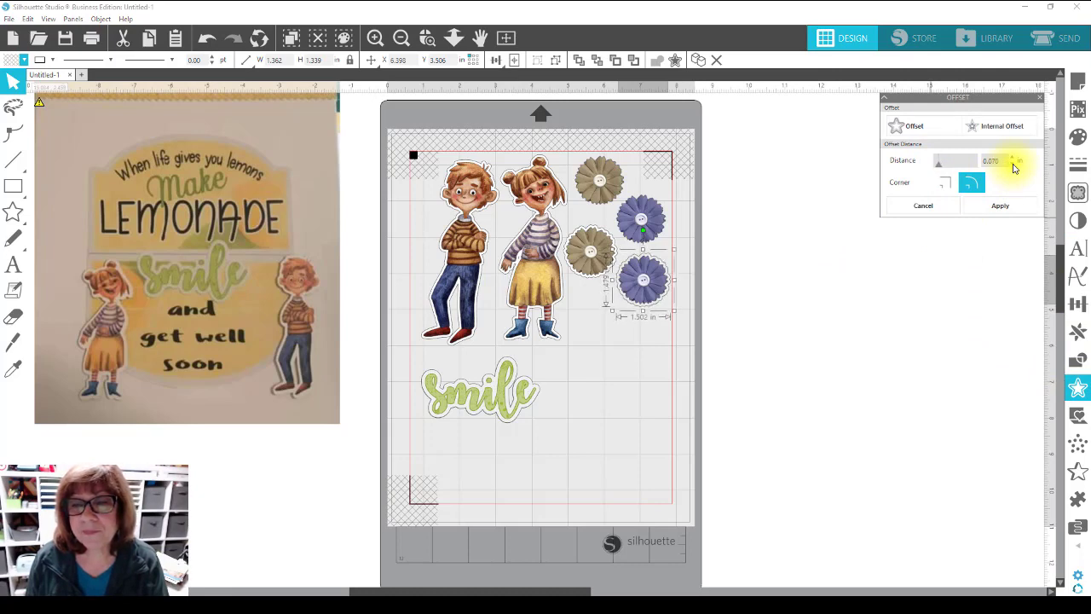
Fill the blue flower's offset with white and group the flower with its border.
left_click(10, 63)
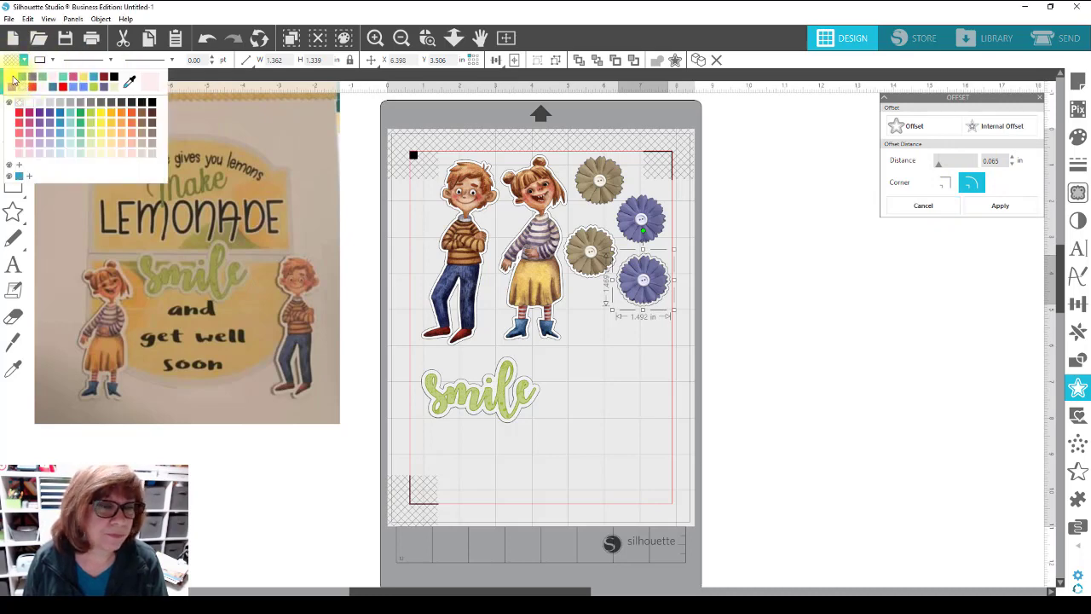
left_click(674, 324)
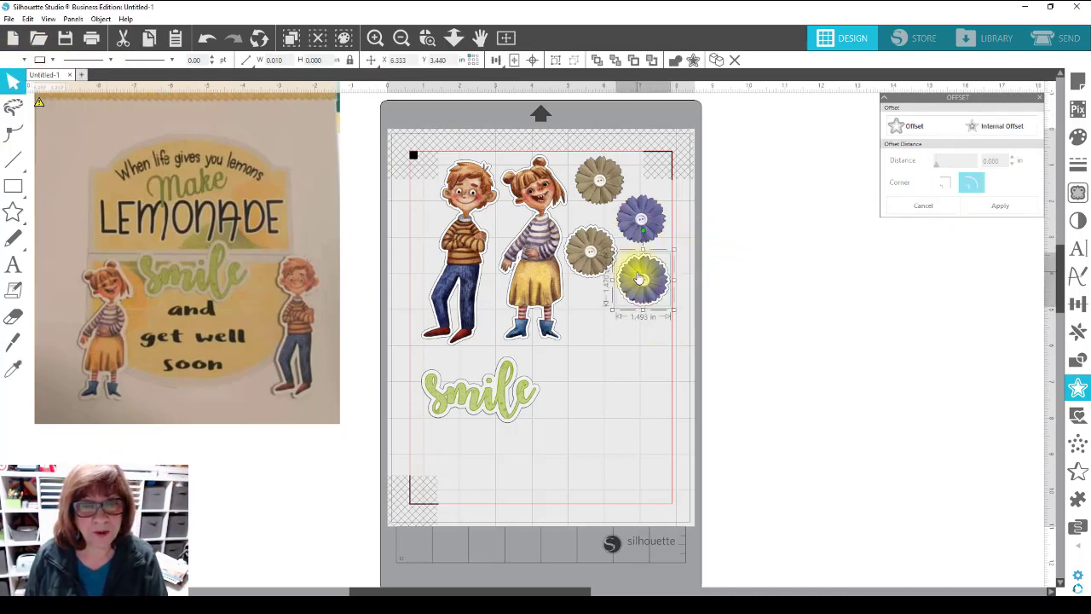
right_click(640, 278)
left_click(666, 457)
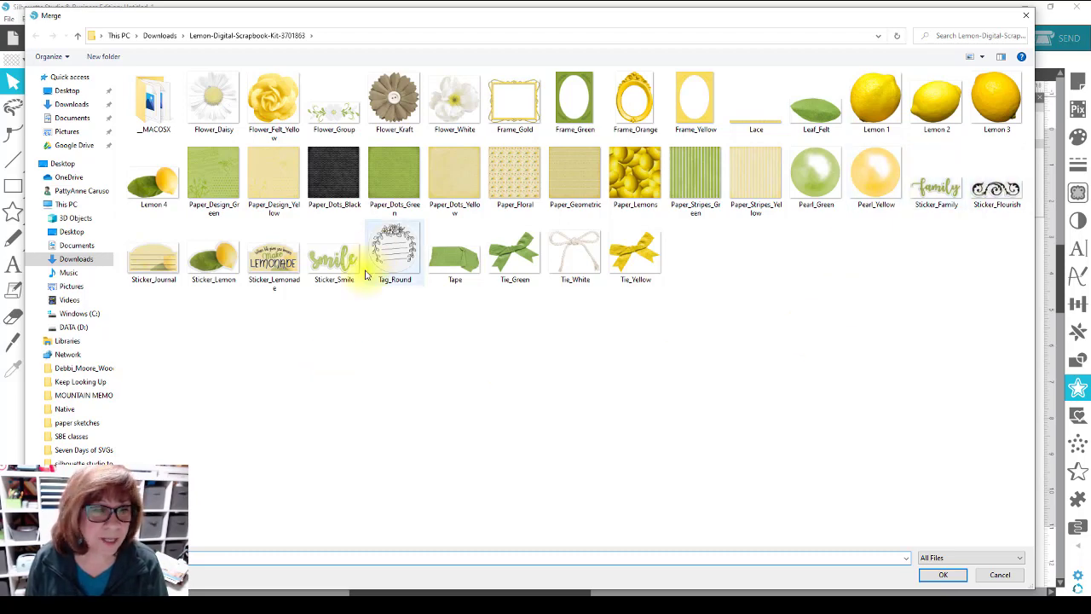
Merge the Sticker_Lemonade image, scale it to about 2.25 inches wide, and place it below the flowers.
double_click(274, 258)
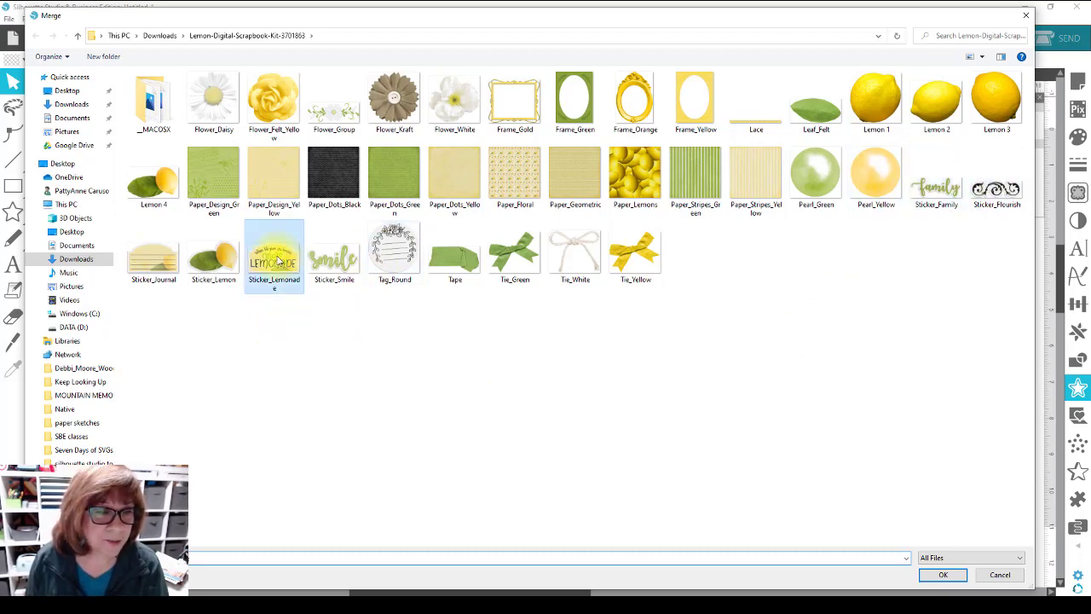
left_click_drag(810, 322, 606, 297)
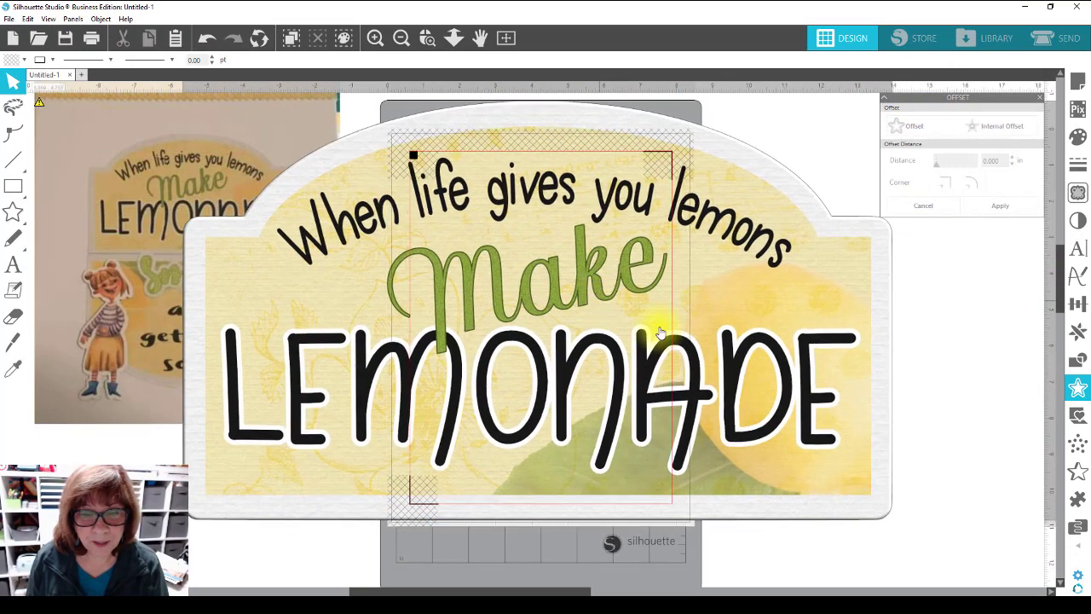
left_click(837, 450)
left_click_drag(894, 524, 259, 167)
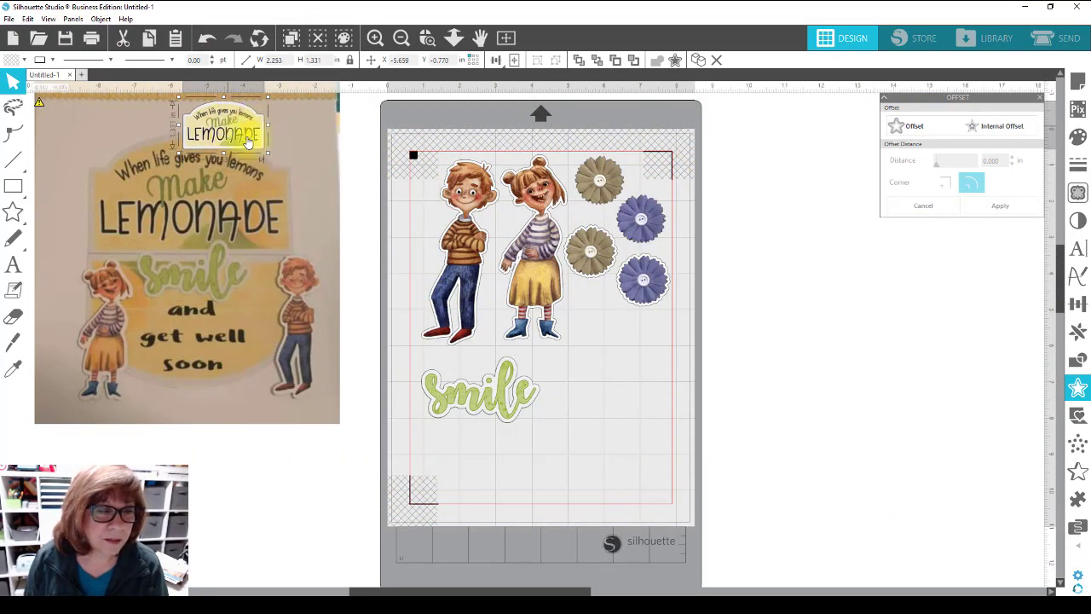
left_click_drag(234, 128, 620, 339)
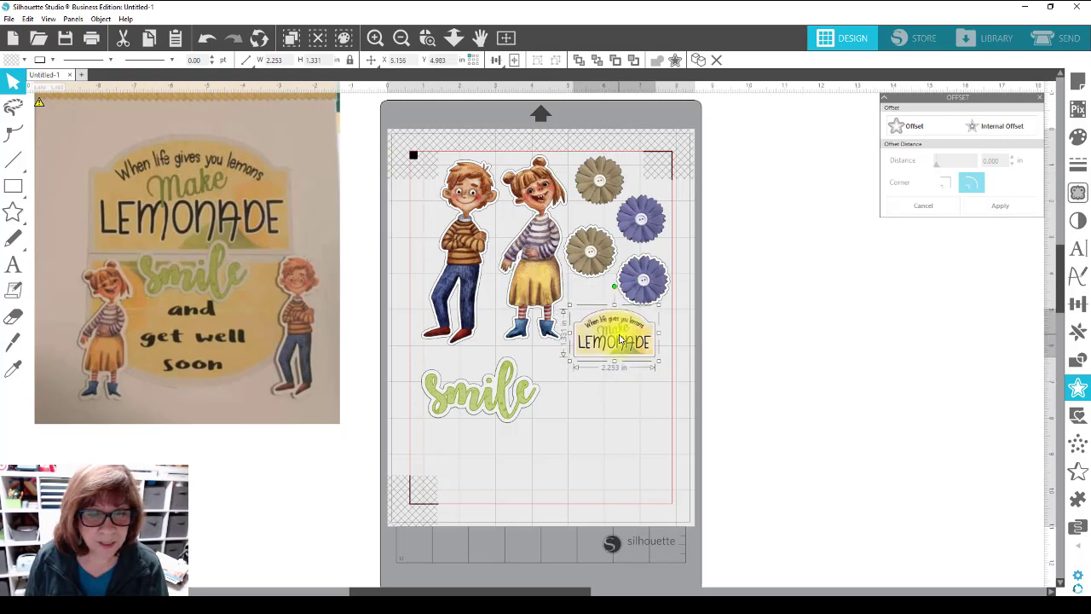
left_click(771, 368)
Enlarge the Lemonade sticker to about 2.64 inches wide and move the Smile sticker up closer to the children.
left_click(527, 385)
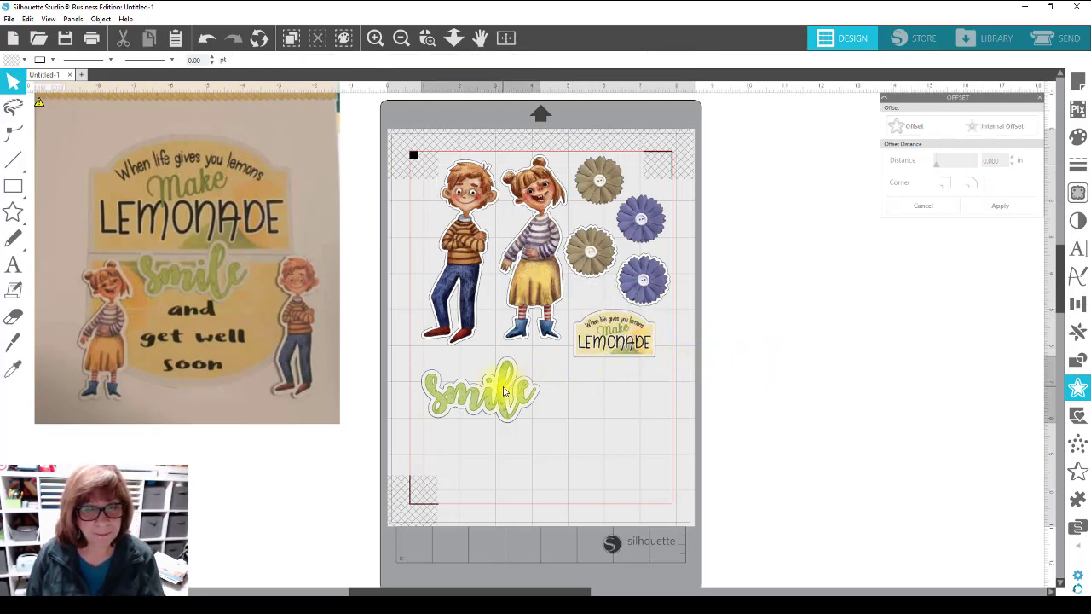
left_click(624, 354)
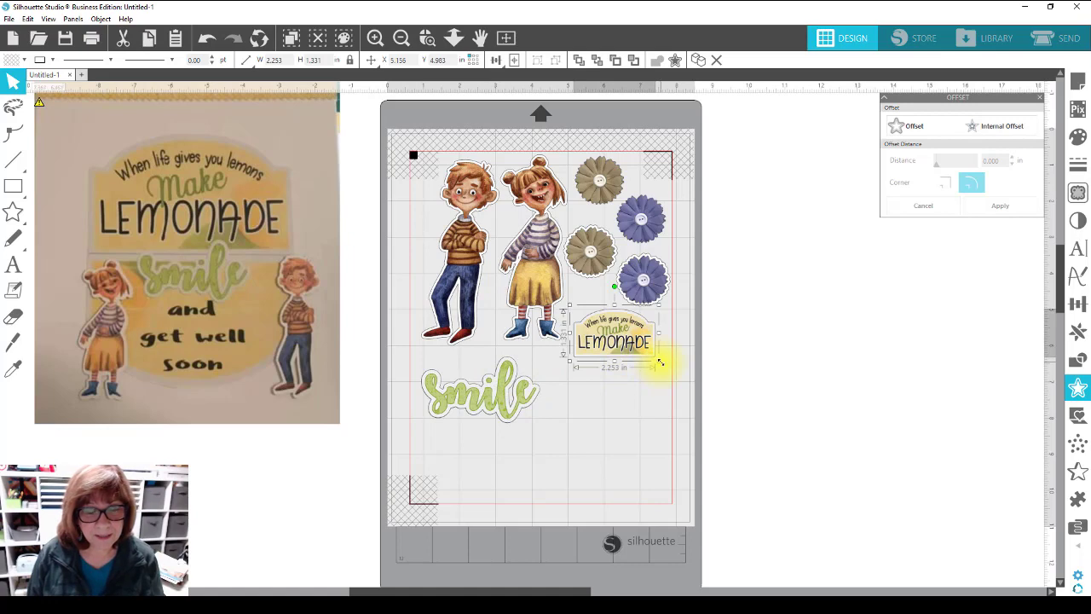
left_click_drag(660, 363, 673, 369)
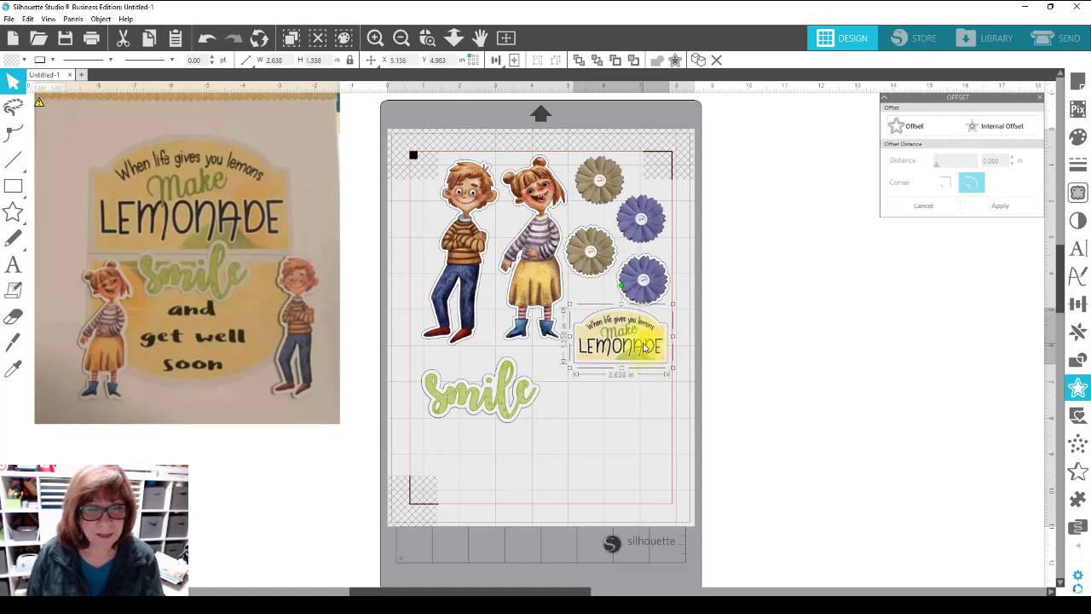
left_click_drag(505, 399, 505, 382)
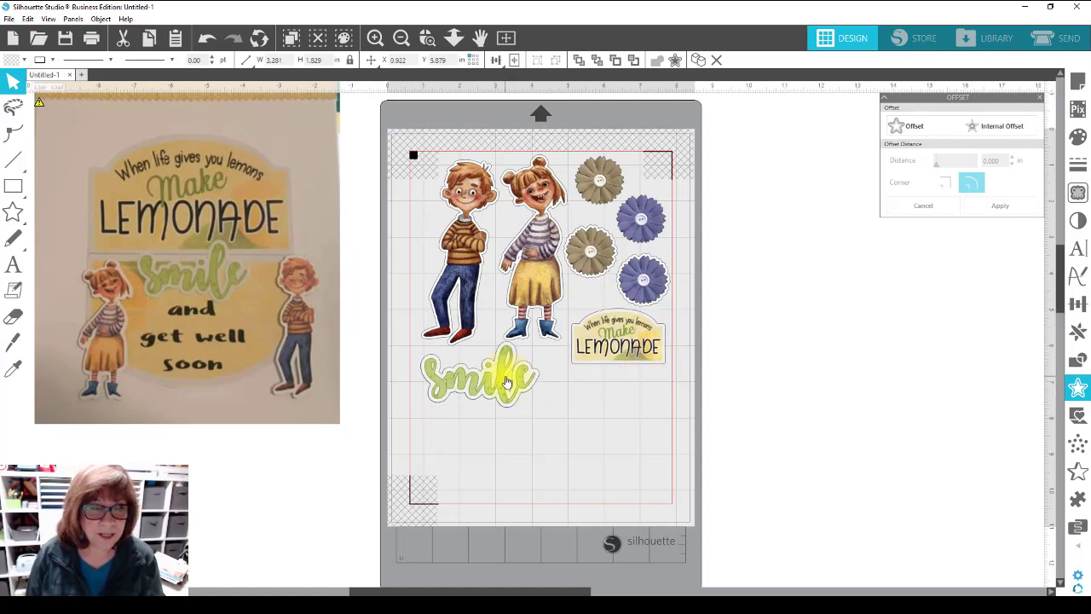
left_click(414, 246)
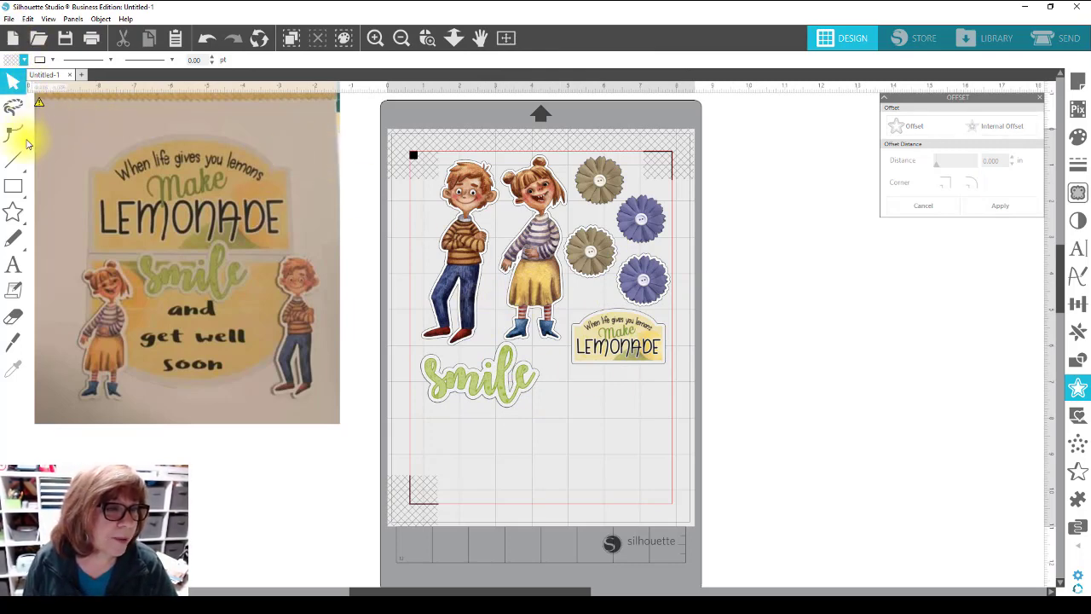
Merge the flower05 image from the Elements folder of the Family-Portraits-Watercolor-Clip-1254606 download into the page.
left_click(9, 19)
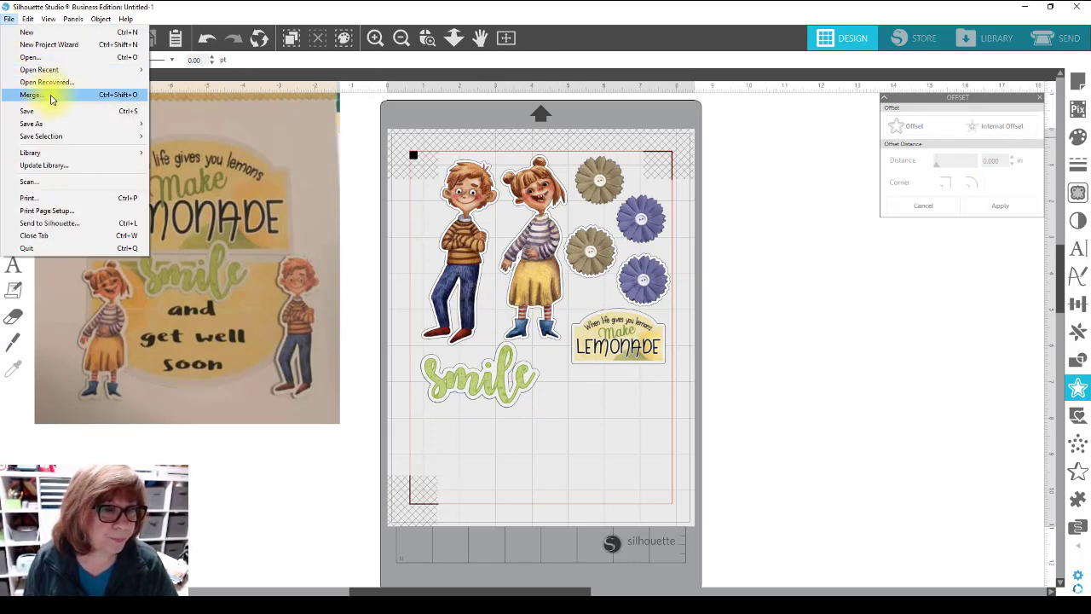
left_click(50, 96)
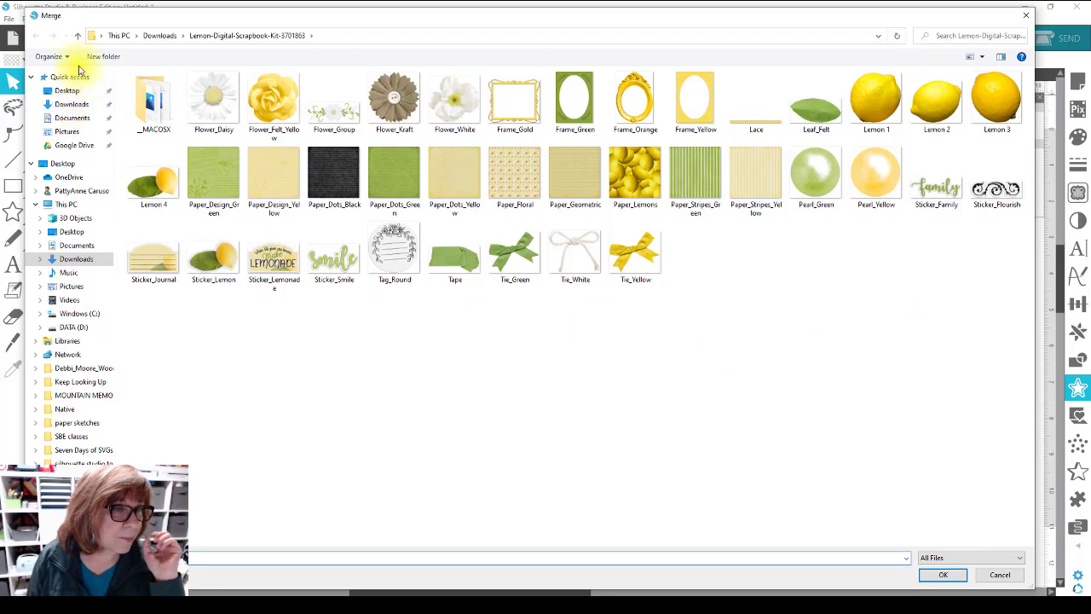
left_click(77, 36)
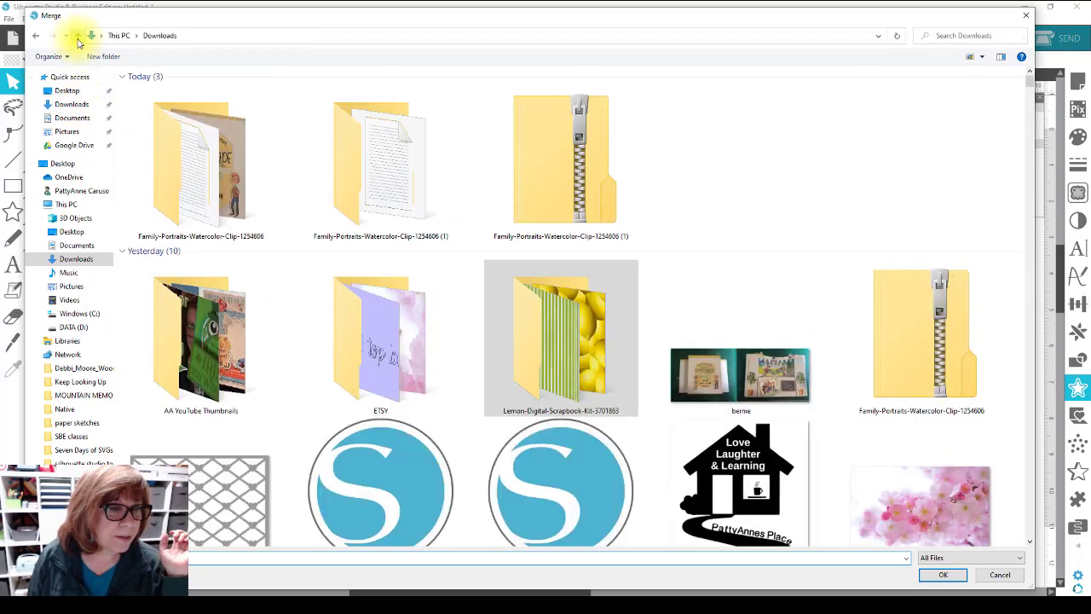
double_click(183, 188)
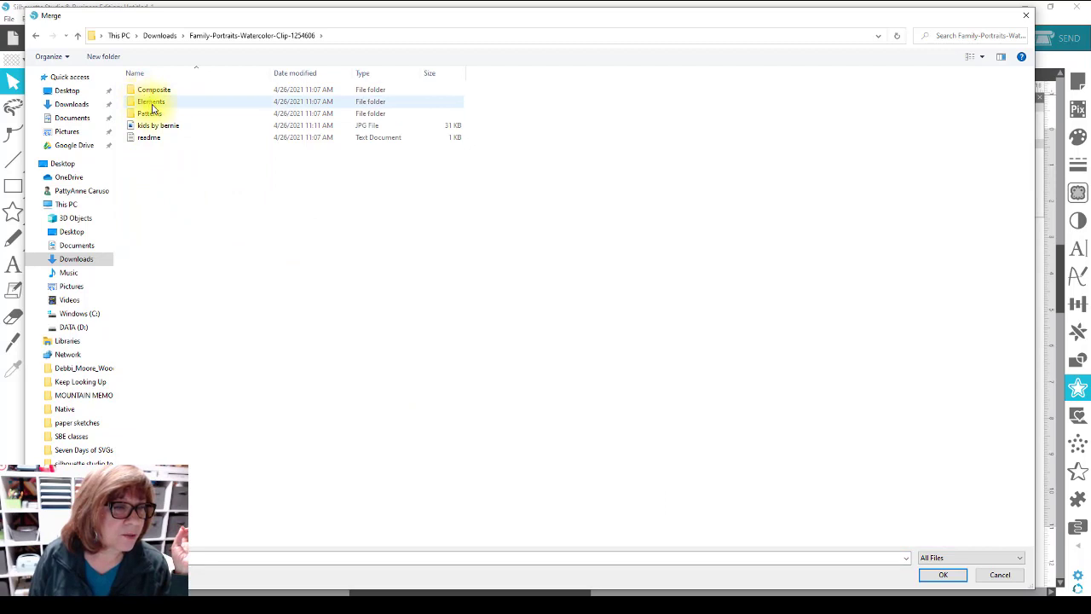
double_click(152, 104)
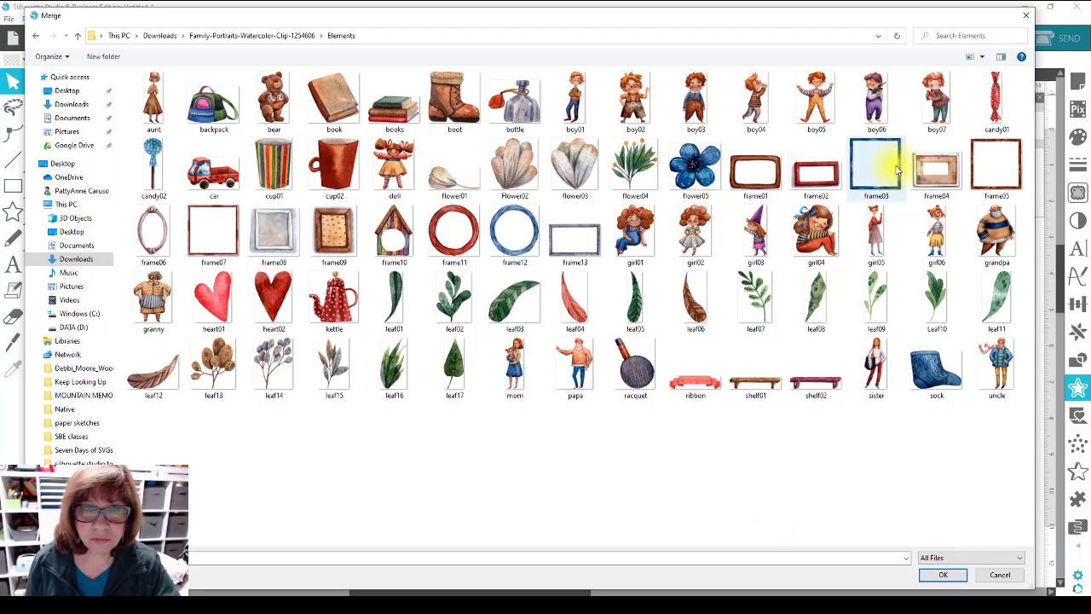
double_click(695, 166)
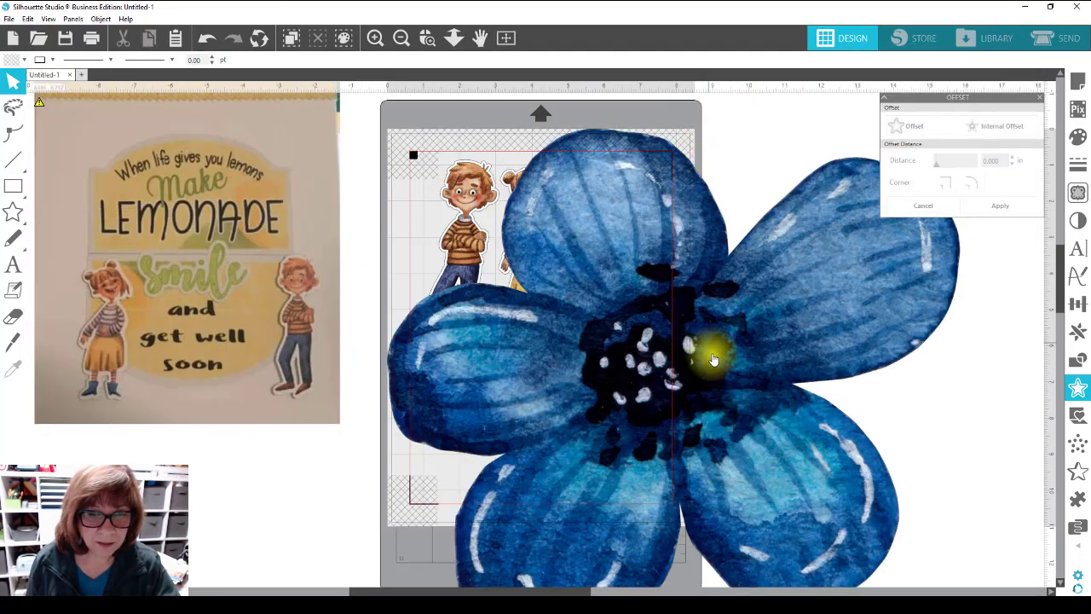
Scale the merged blue flower down to about 2.69 inches wide and place it below the Smile and Lemonade stickers.
left_click_drag(779, 312, 675, 236)
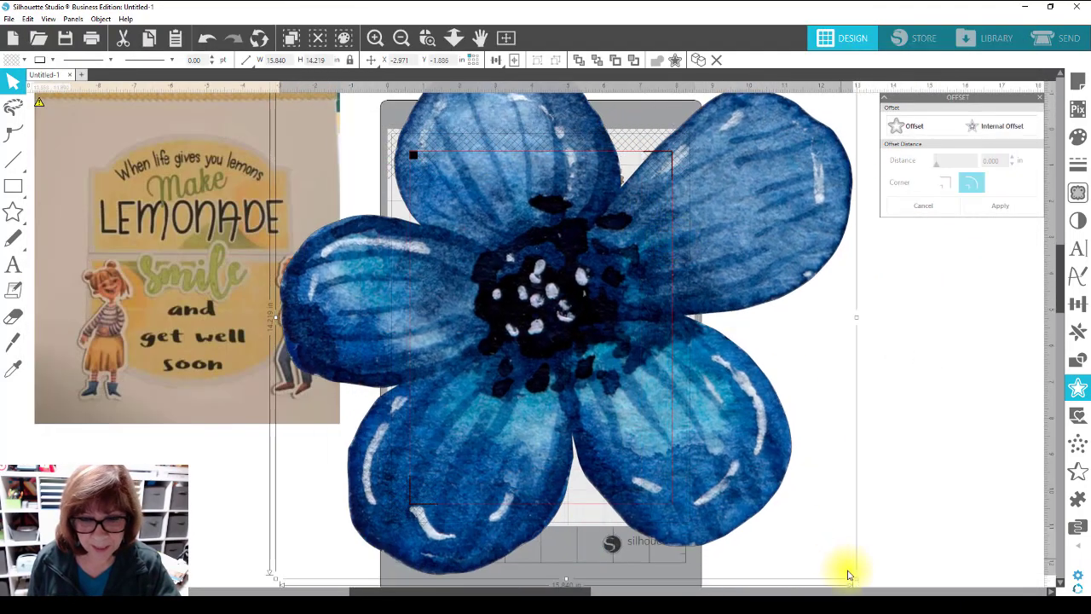
left_click_drag(856, 580, 376, 158)
left_click_drag(315, 125, 563, 424)
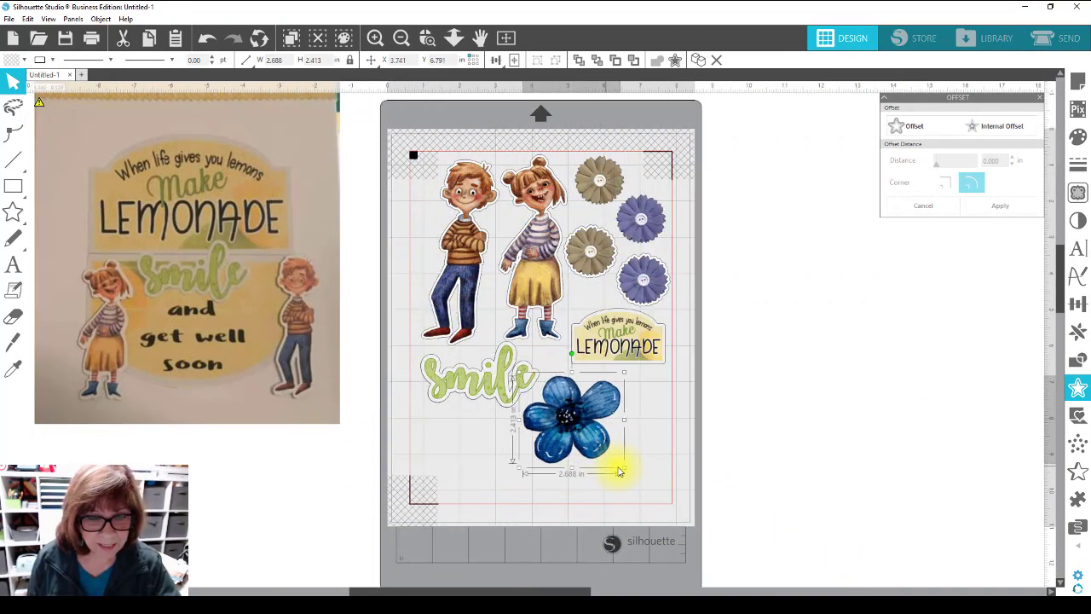
Shrink the flower to about 1.74 inches wide, with one same-size copy below Smile and one about 0.9 inch wide beside the boy.
left_click_drag(624, 470, 427, 227)
left_click_drag(618, 424, 558, 389)
left_click_drag(444, 443, 452, 449)
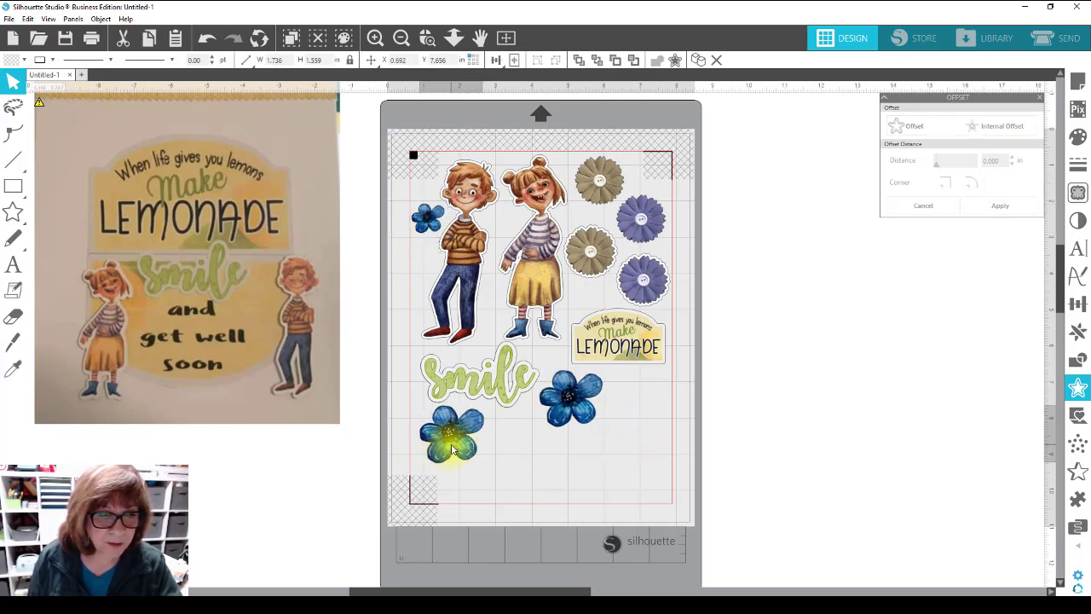
left_click(431, 271)
Select all three new blue flowers and add a 0.065-inch offset around them.
left_click_drag(428, 227, 428, 235)
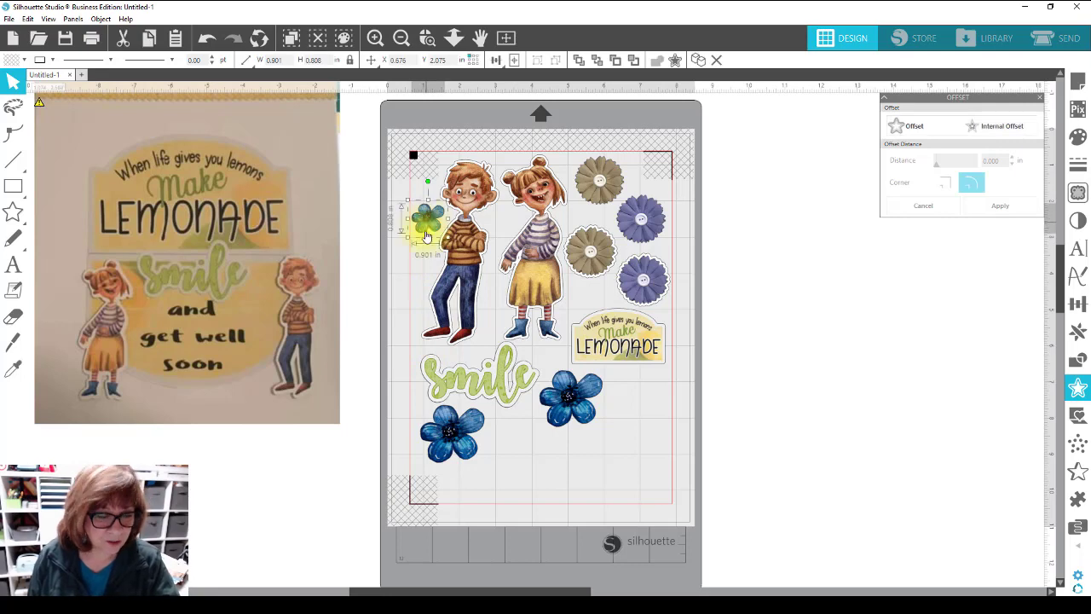
left_click(440, 414, "shift")
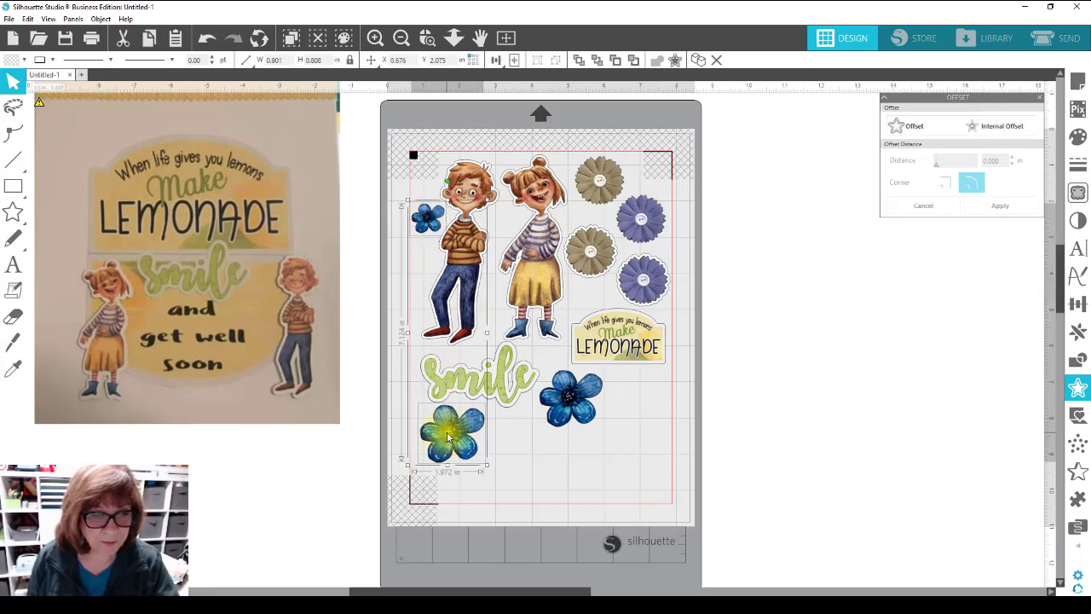
left_click(589, 399, "shift")
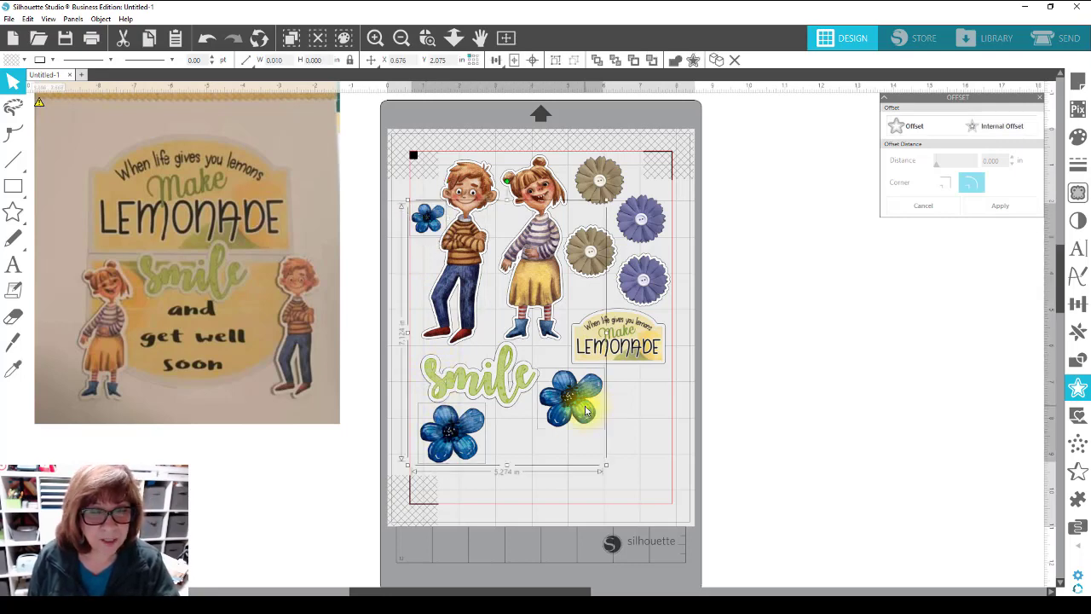
left_click(908, 125)
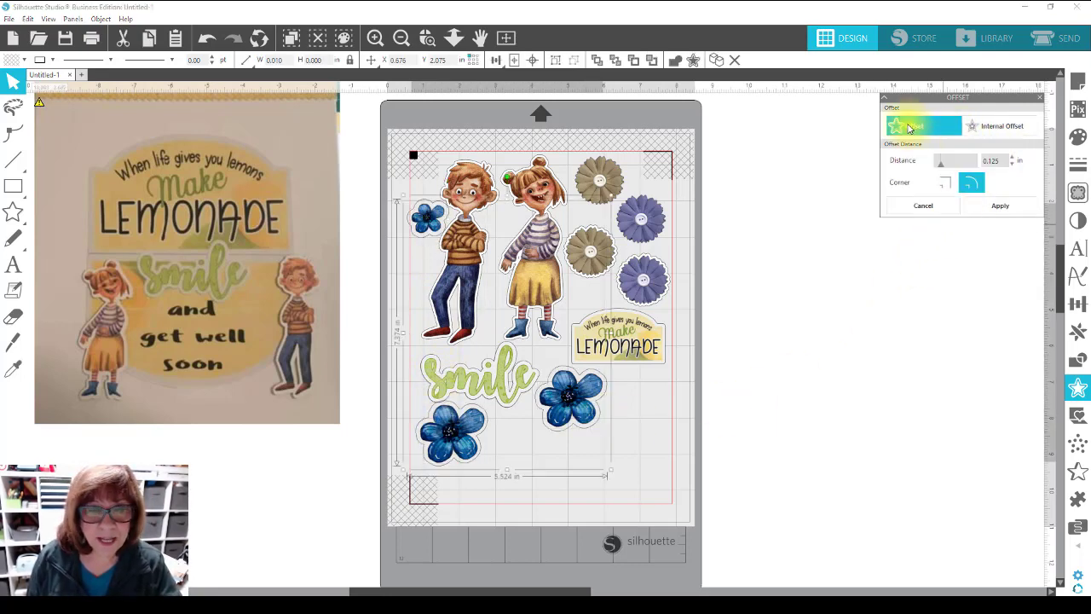
left_click(1012, 167)
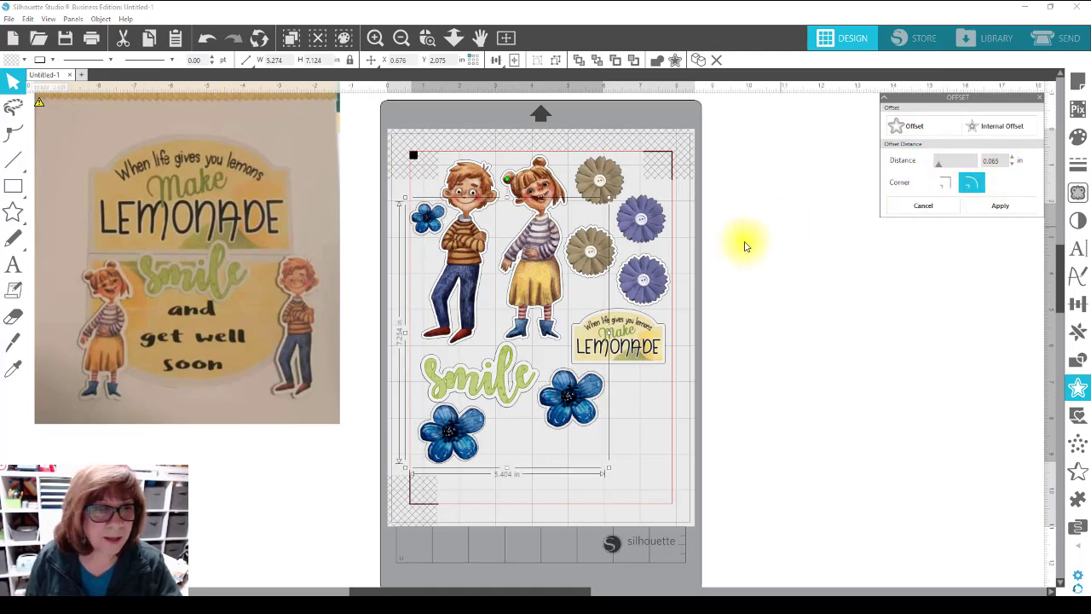
Try to fill the new flower offsets with white and group the flower below the Lemonade sticker with its border.
left_click(11, 59)
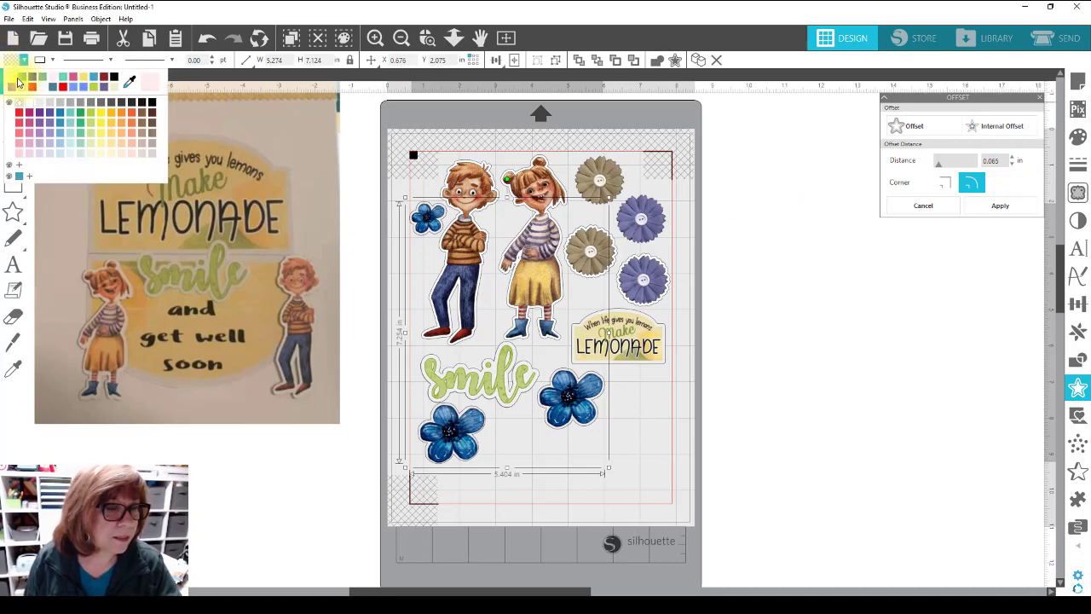
left_click(19, 82)
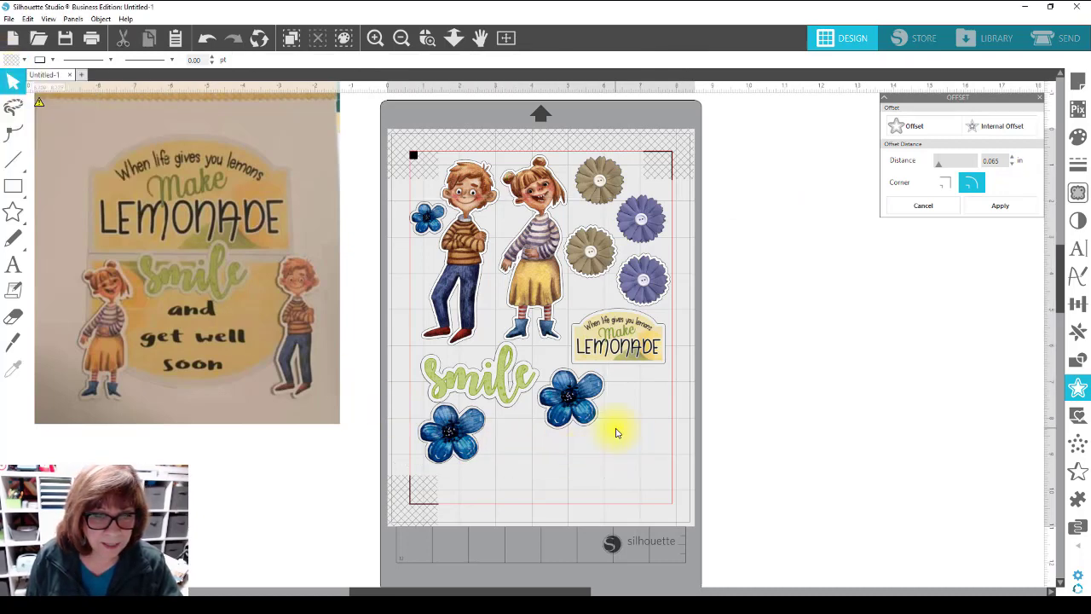
left_click(570, 397)
right_click(580, 399)
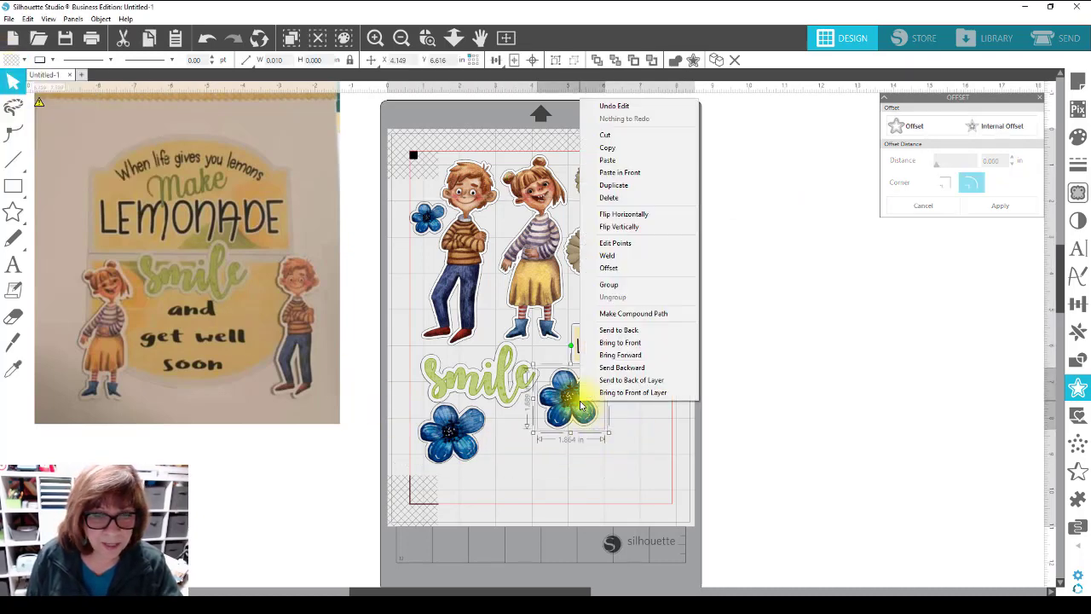
left_click(608, 286)
left_click(550, 488)
Try filling the blue flower below Smile with white and moving it off its outline, and undo both changes.
mouse_move(476, 451)
left_mouse_down()
mouse_move(516, 479)
mouse_move(458, 444)
left_mouse_up()
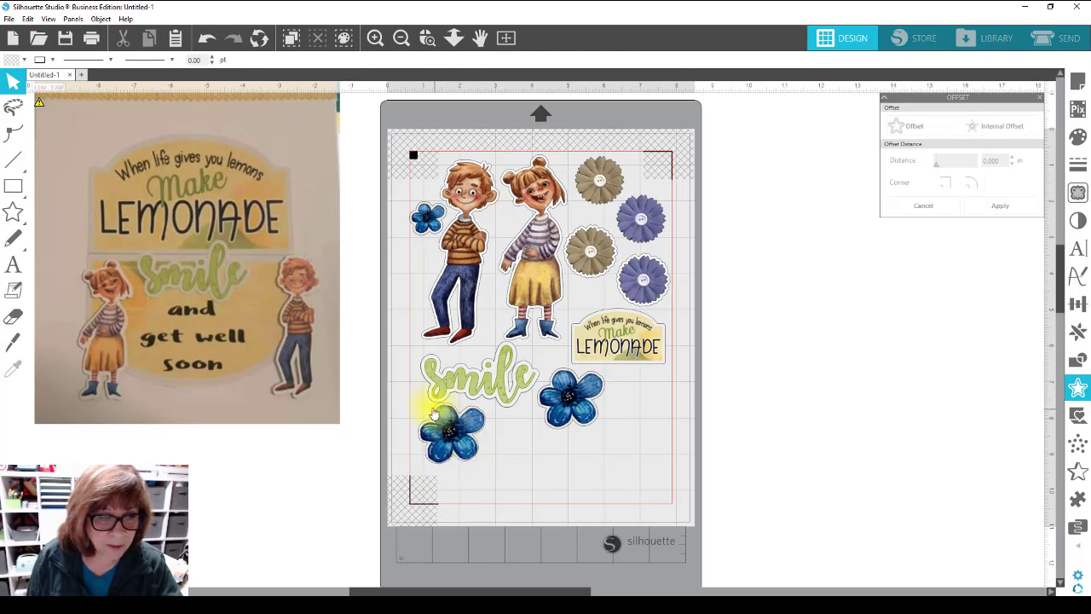
left_click(433, 413)
left_click(11, 62)
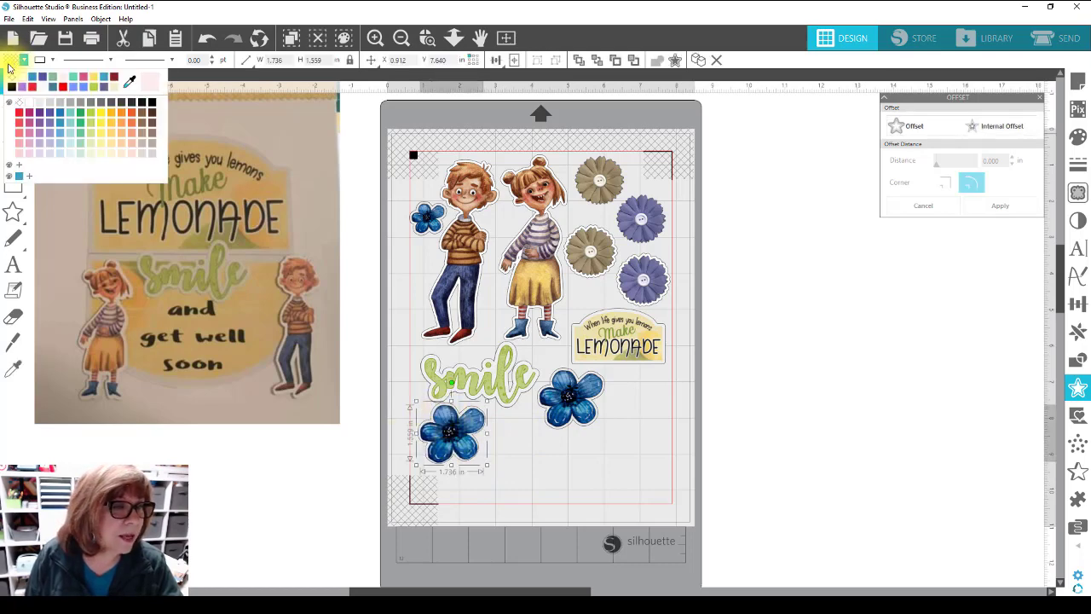
left_click(23, 83)
left_click_drag(465, 450, 510, 479)
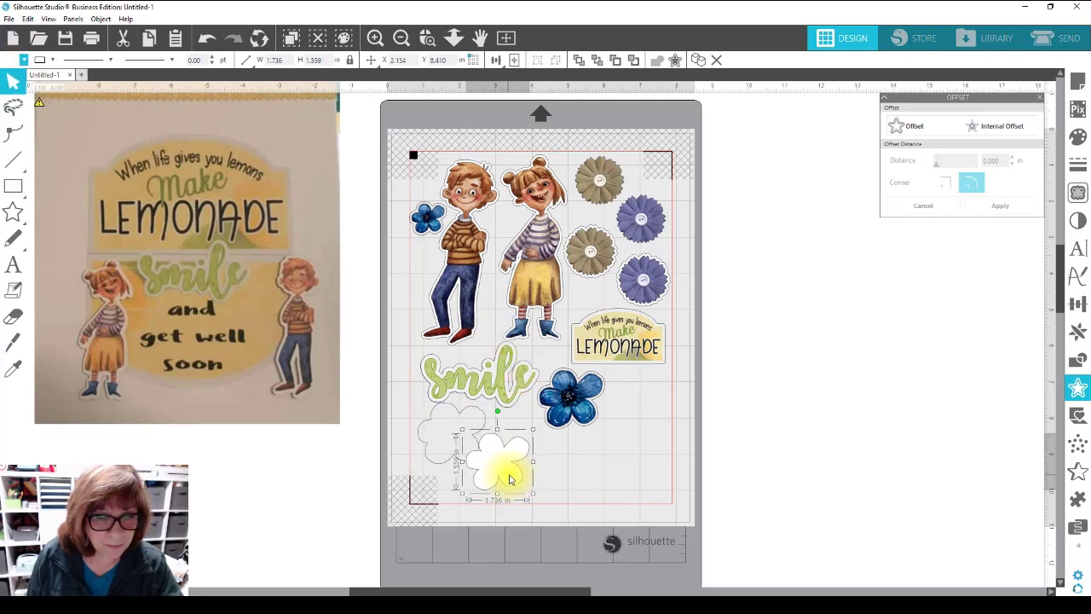
left_click(207, 38)
left_click(208, 38)
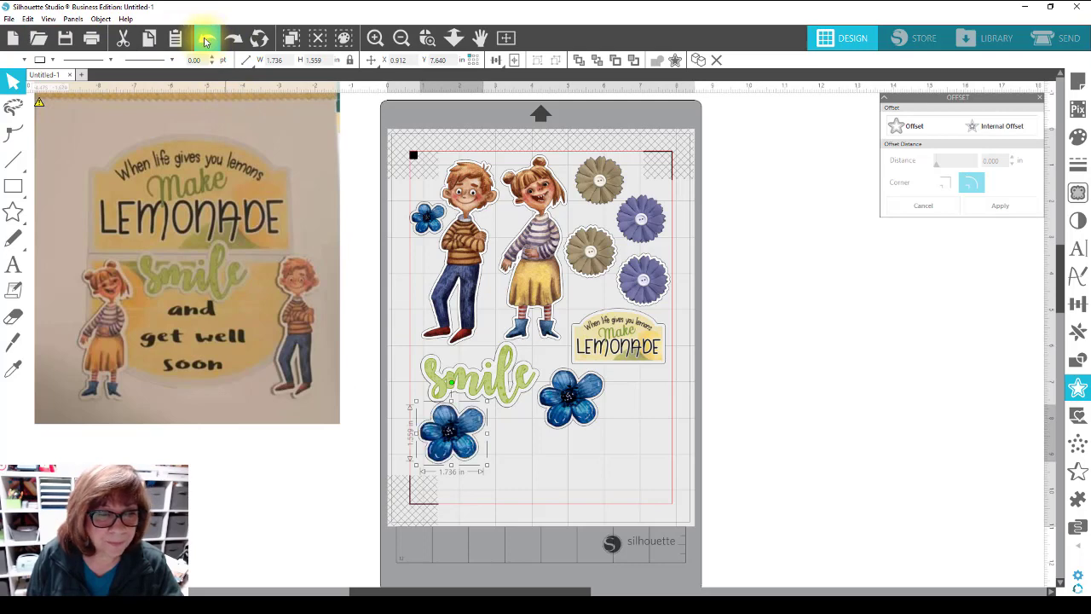
Move the blue flower below Smile off its offset outline and fill the outline with white.
left_click_drag(467, 448, 559, 519)
left_click(470, 446)
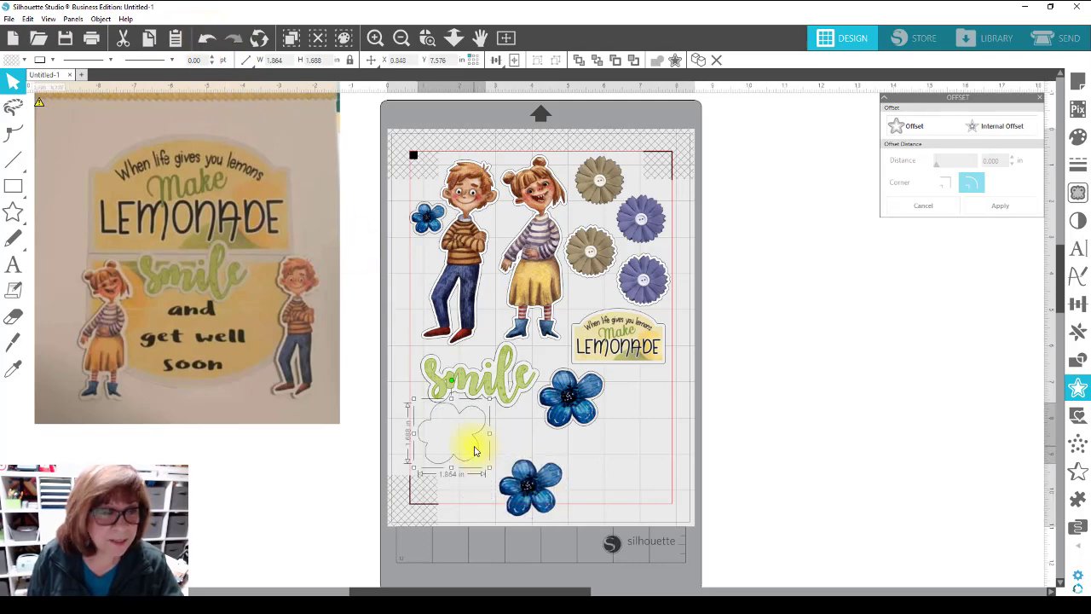
left_click(17, 60)
left_click(10, 83)
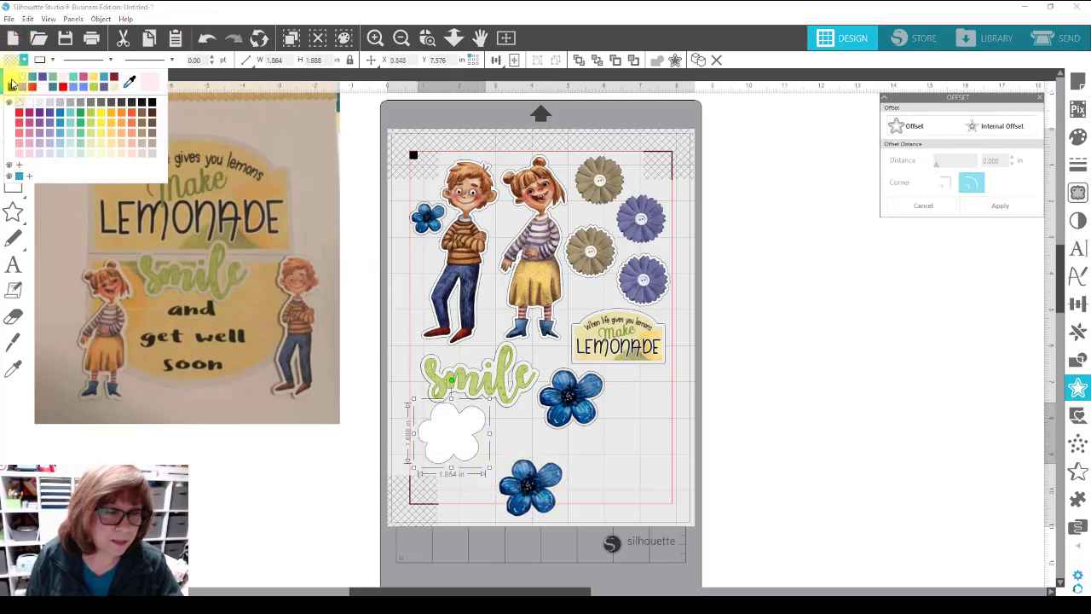
Center the blue flower on its white border and group the two below the Smile sticker.
left_click_drag(503, 479, 441, 435)
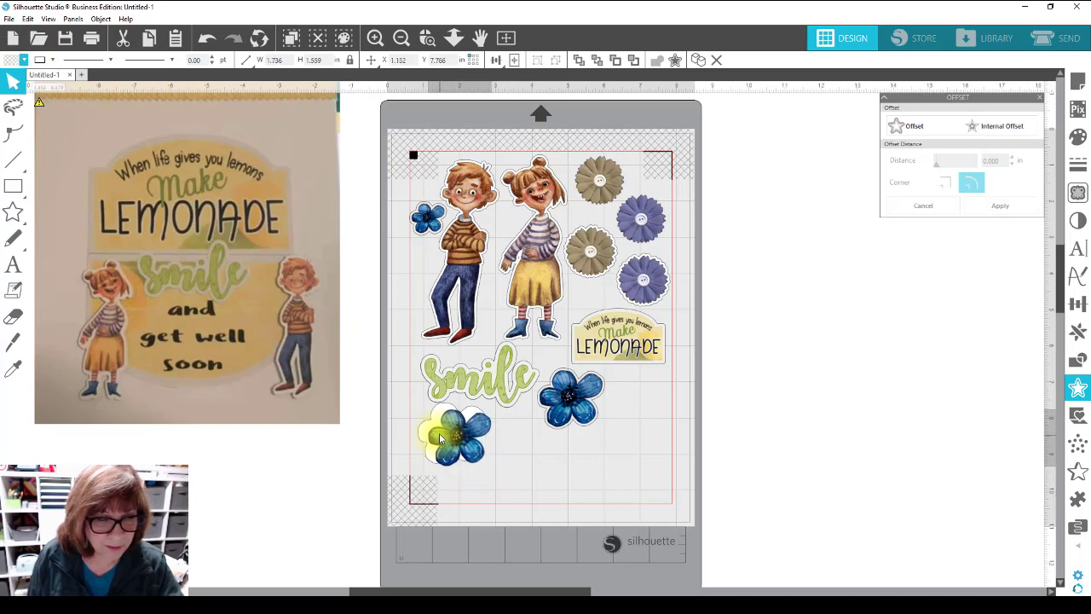
left_click(550, 487)
left_click_drag(486, 476, 406, 392)
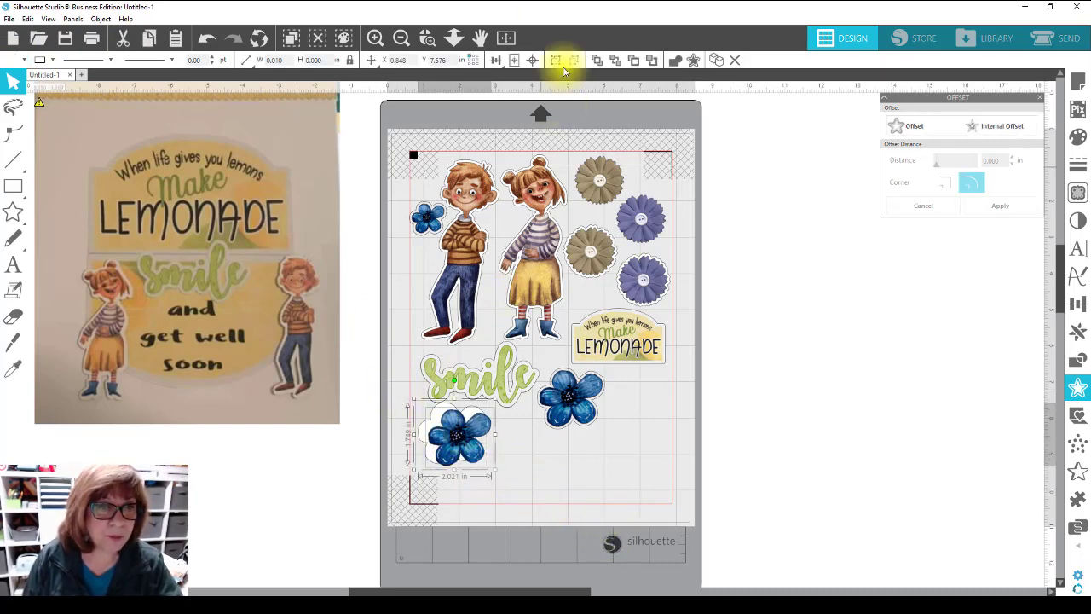
left_click(494, 61)
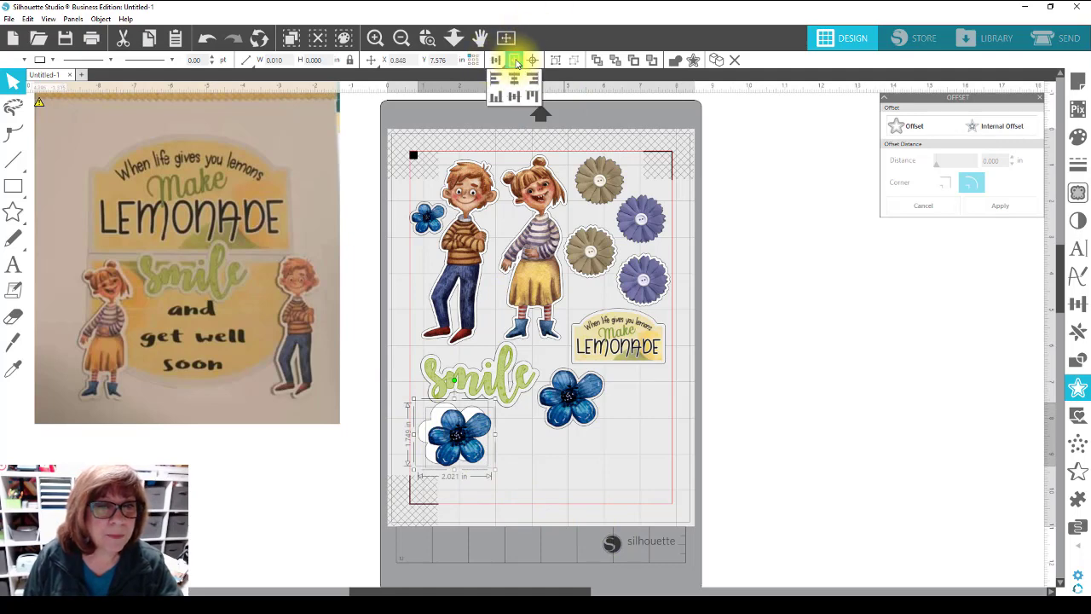
left_click(516, 62)
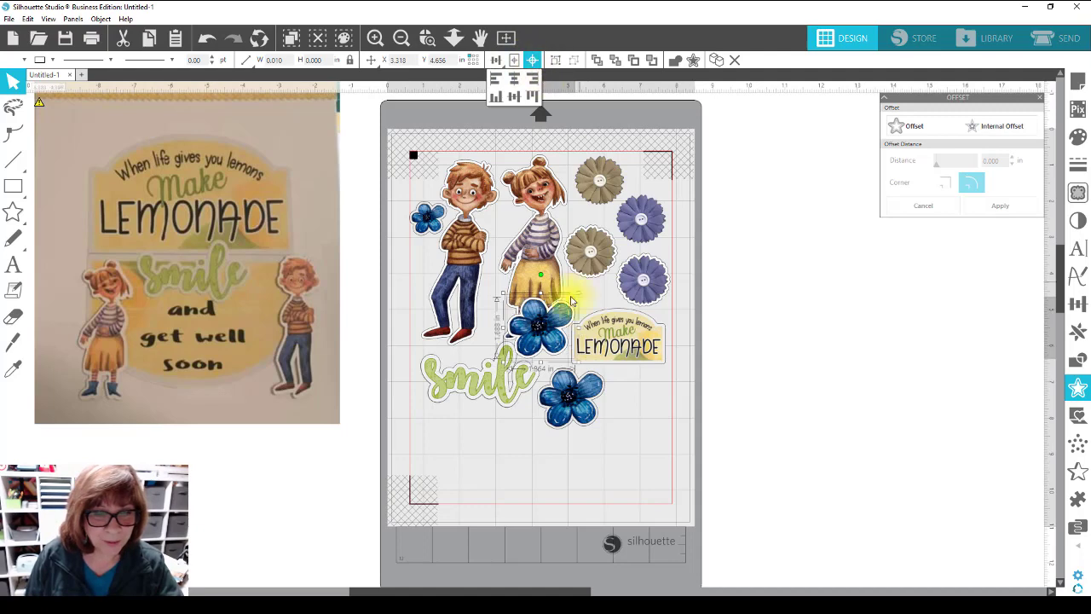
left_click_drag(545, 328, 457, 439)
right_click(458, 439)
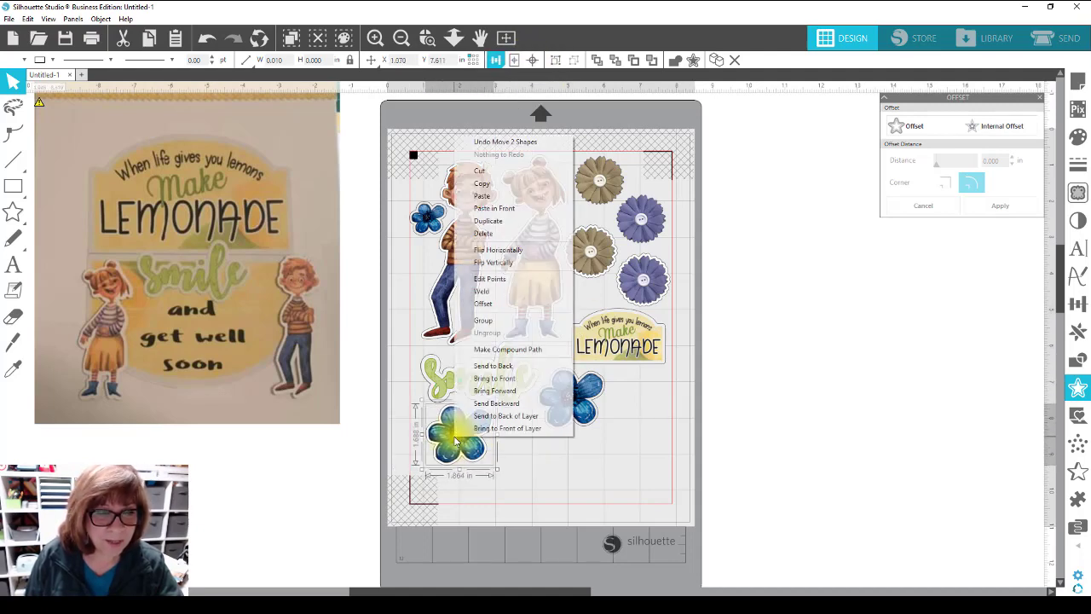
left_click(485, 322)
Ungroup the blue flower below the Lemonade sticker and move the flower image off its offset outline.
mouse_move(565, 409)
left_mouse_down()
mouse_move(586, 410)
mouse_move(571, 409)
left_mouse_up()
right_click(571, 409)
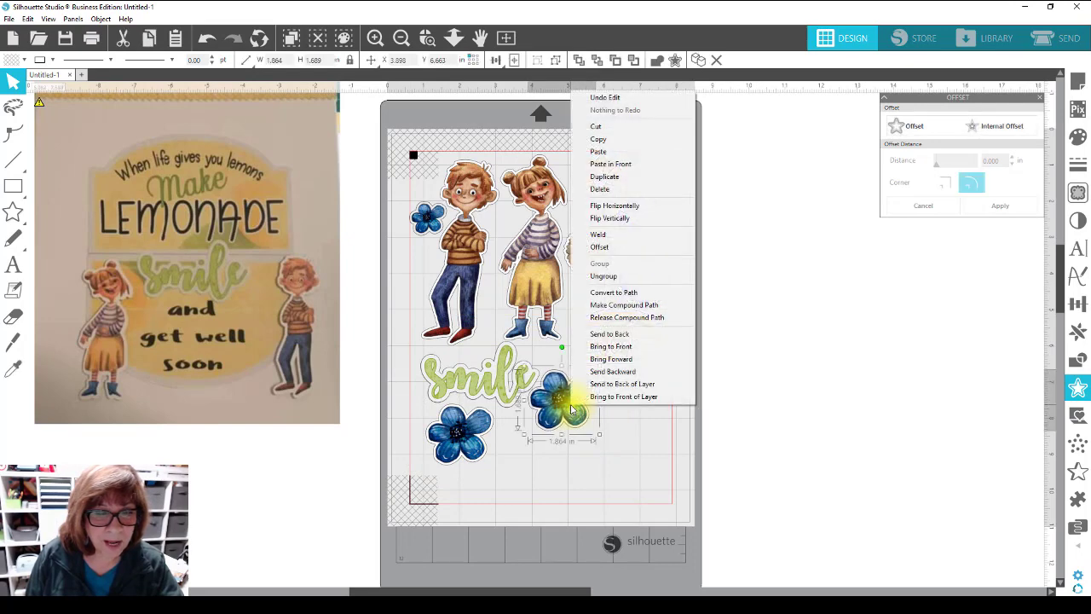
left_click(605, 276)
left_click(621, 463)
left_click_drag(612, 401, 672, 428)
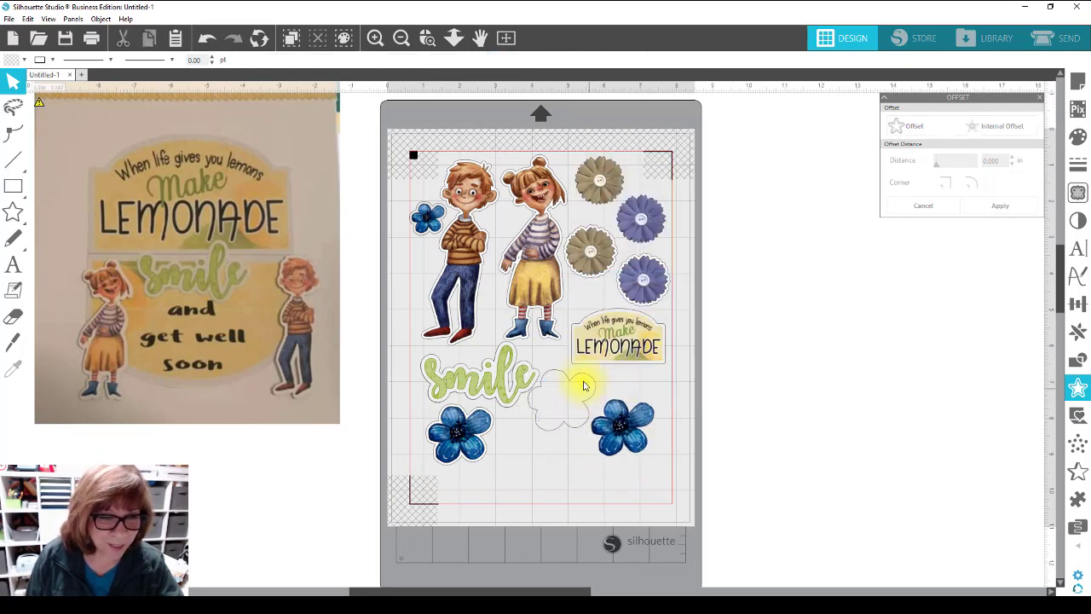
Fill the empty flower outline below the Lemonade sticker with white.
left_click(574, 378)
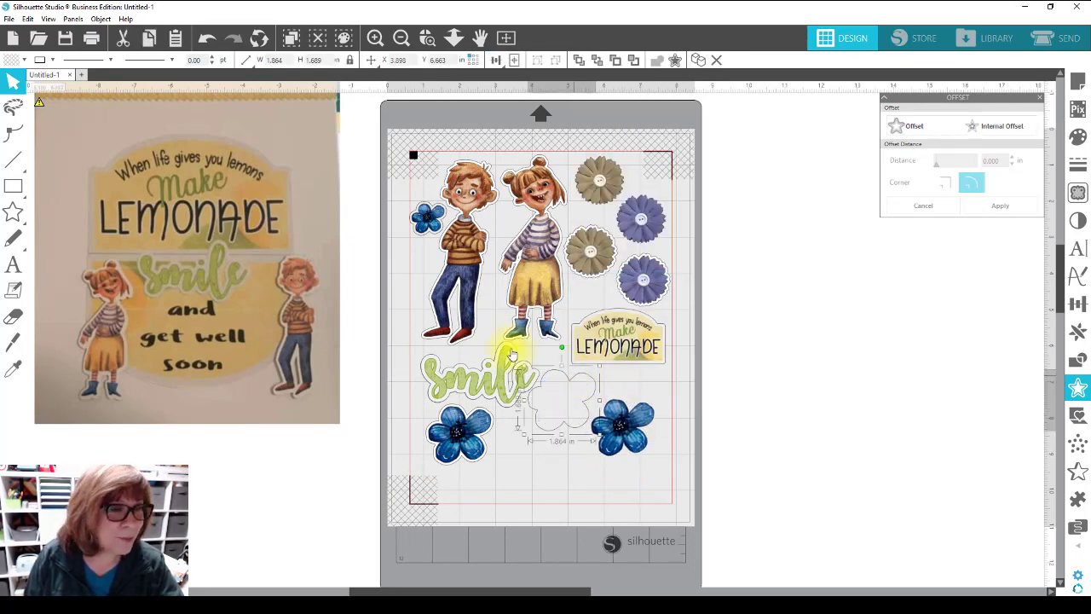
left_click(9, 61)
left_click(13, 81)
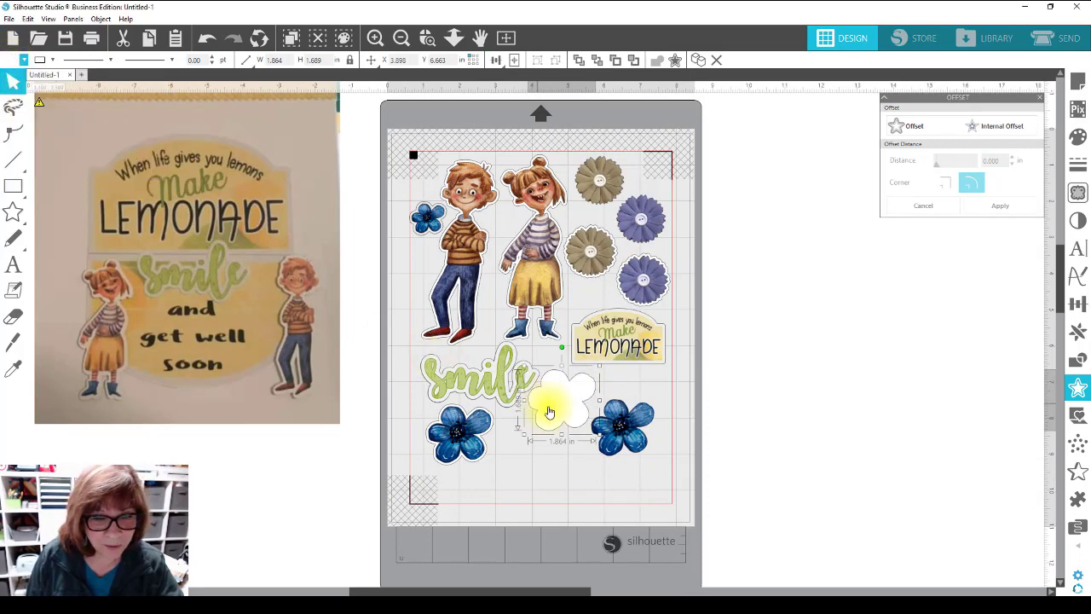
Move the second blue flower back onto its white border, center the two together, and group them.
left_click_drag(626, 436, 577, 419)
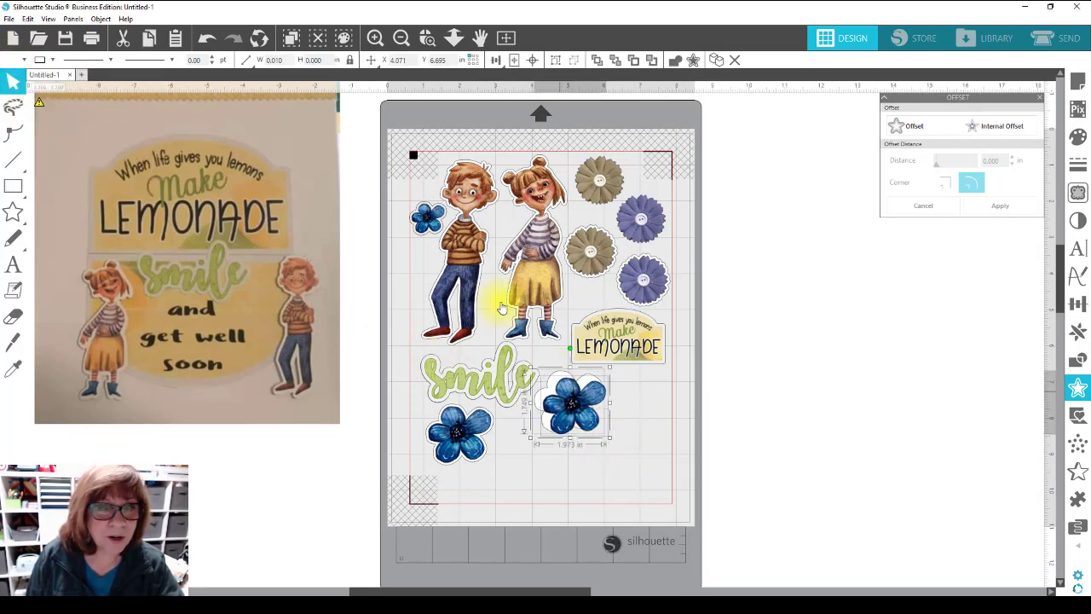
left_click(536, 66)
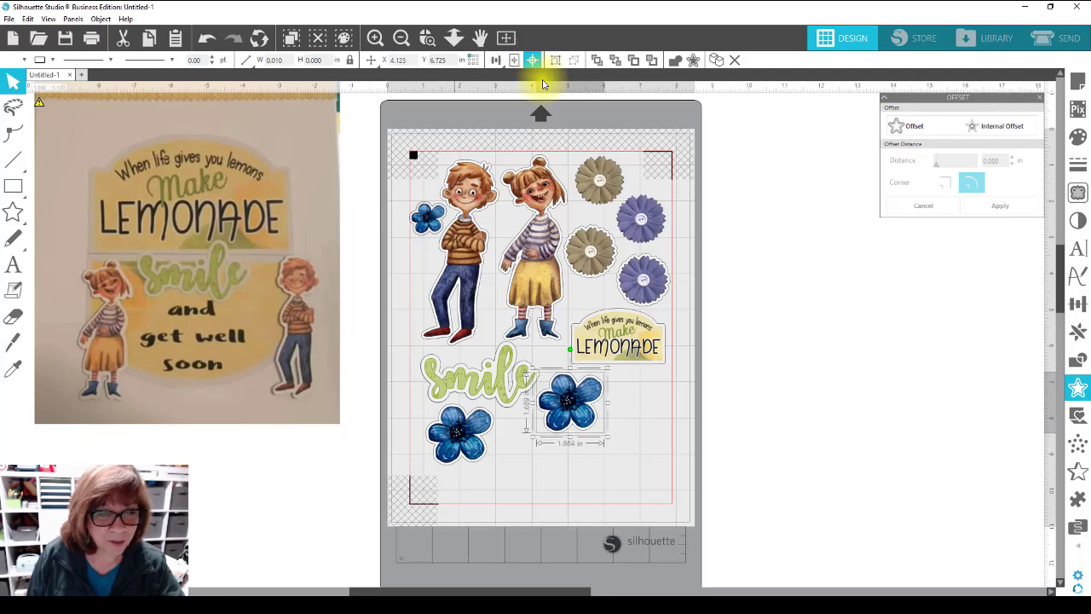
right_click(585, 413)
left_click(599, 297)
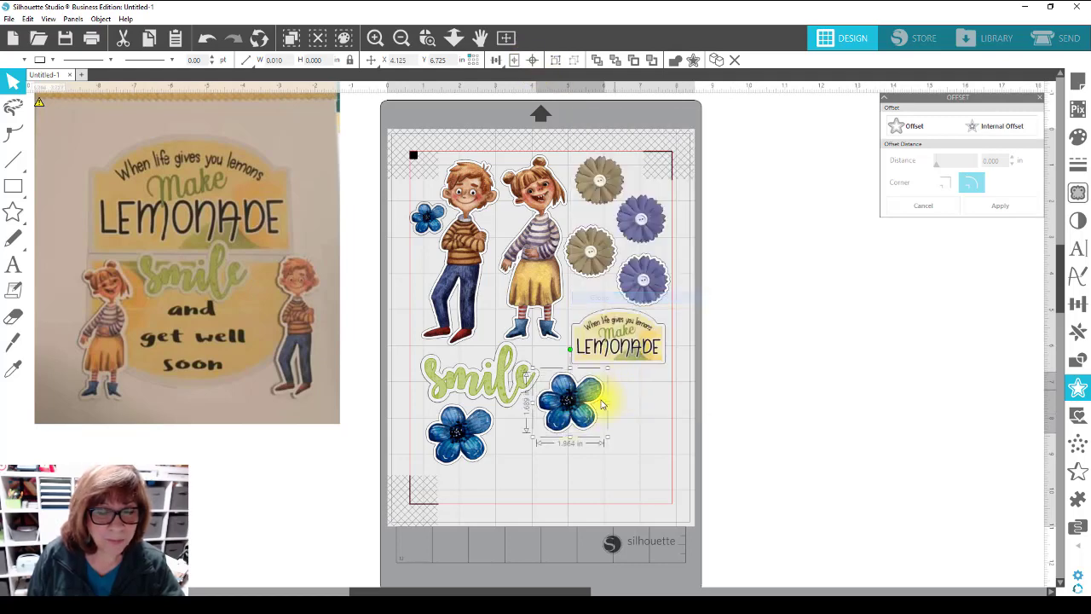
Move the small blue flower image beside the boy off its offset outline and fill the outline with white.
left_click_drag(427, 226, 406, 241)
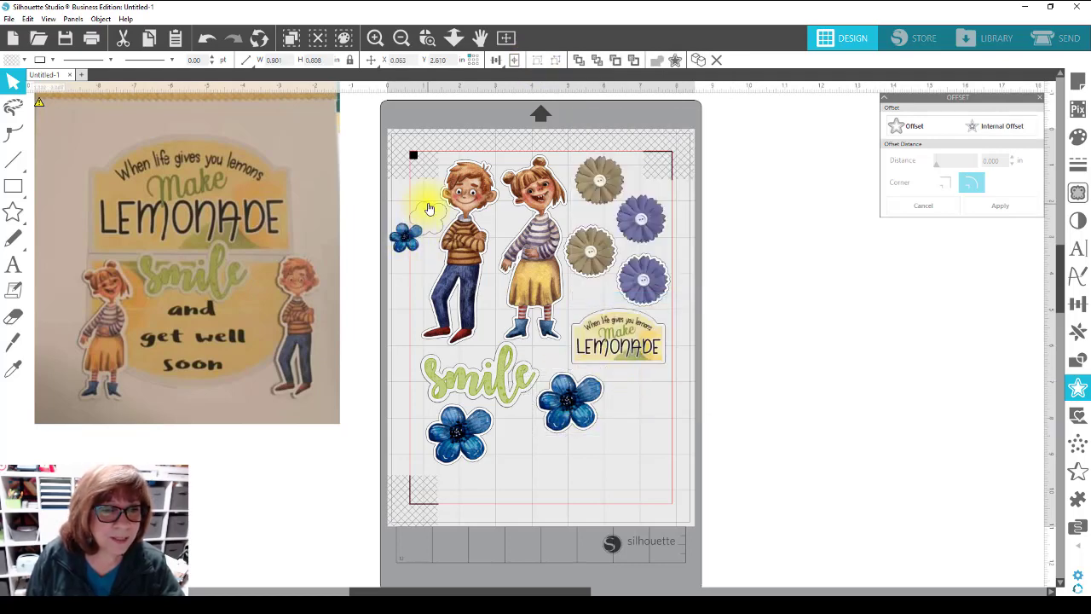
left_click(426, 205)
left_click(14, 62)
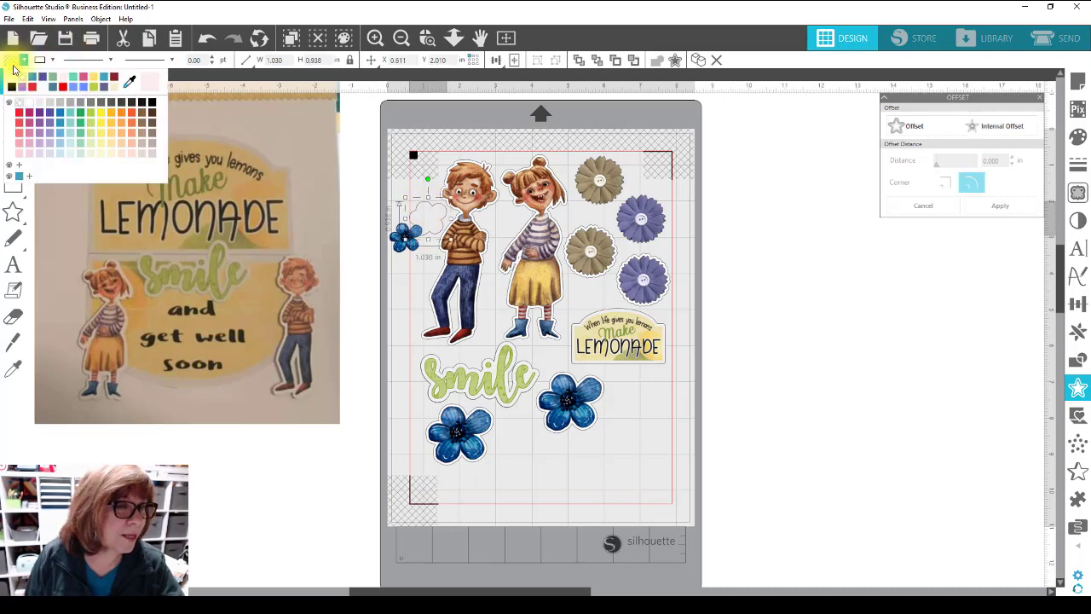
left_click(11, 79)
Center the small blue flower on its white border, group the two, and nudge the boy slightly away from the flower.
left_click_drag(401, 236, 418, 224)
key("ctrl+z")
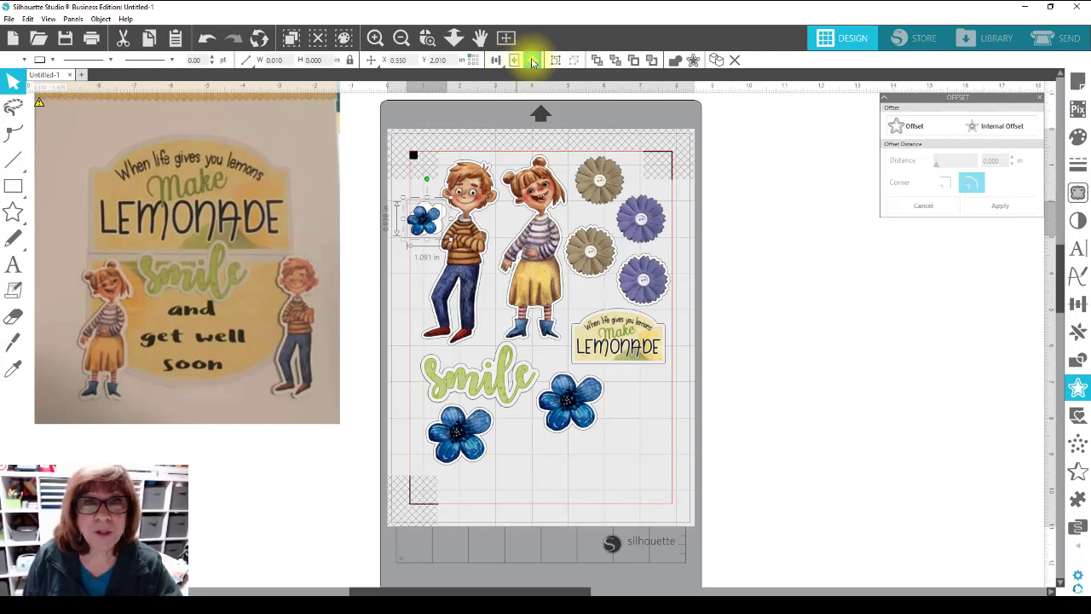
left_click(539, 62)
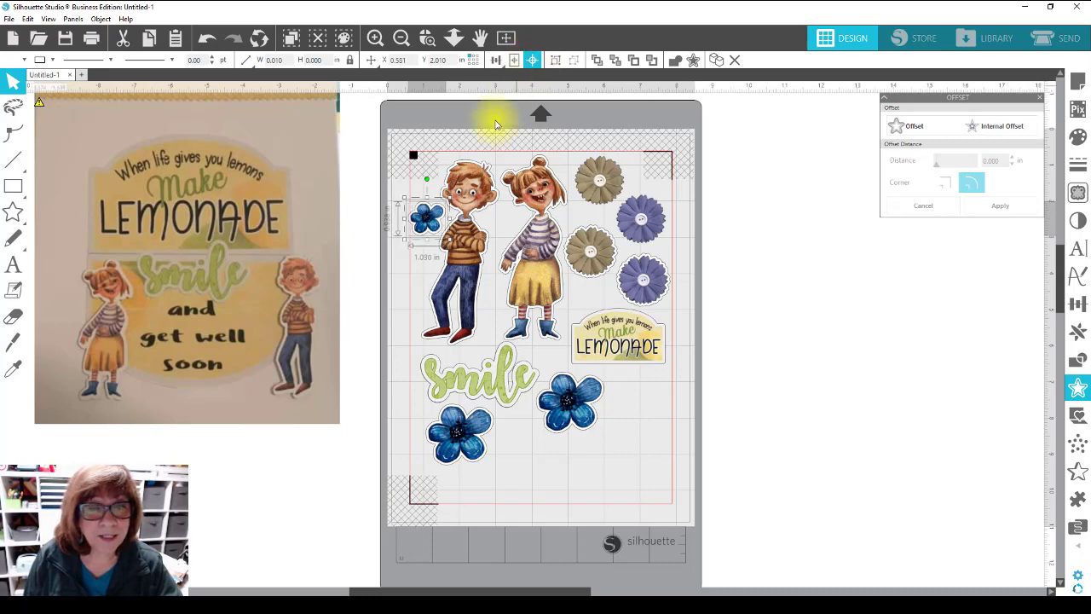
right_click(423, 223)
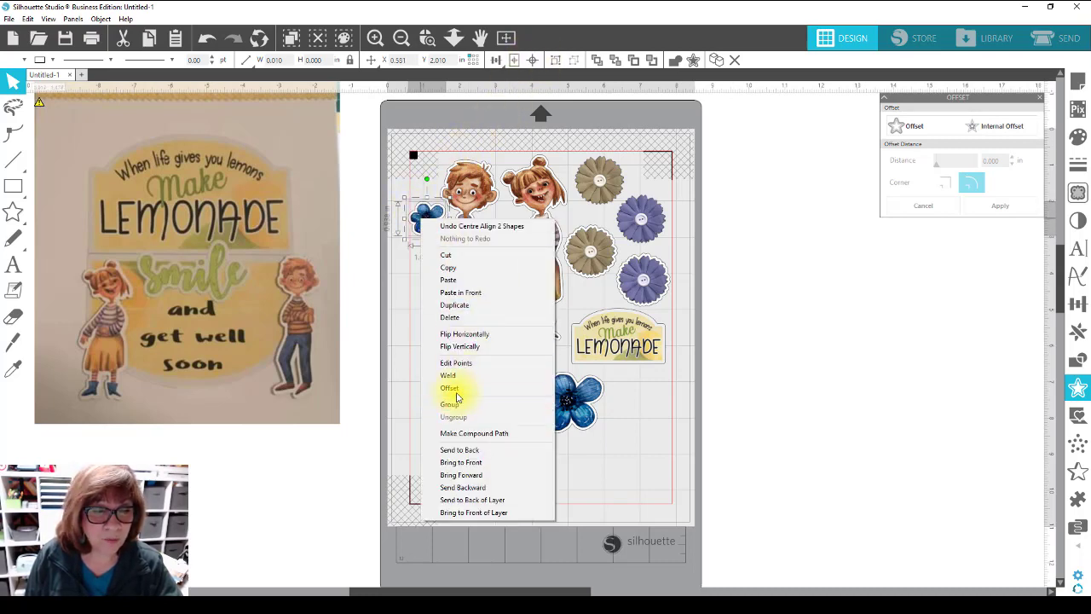
left_click(456, 404)
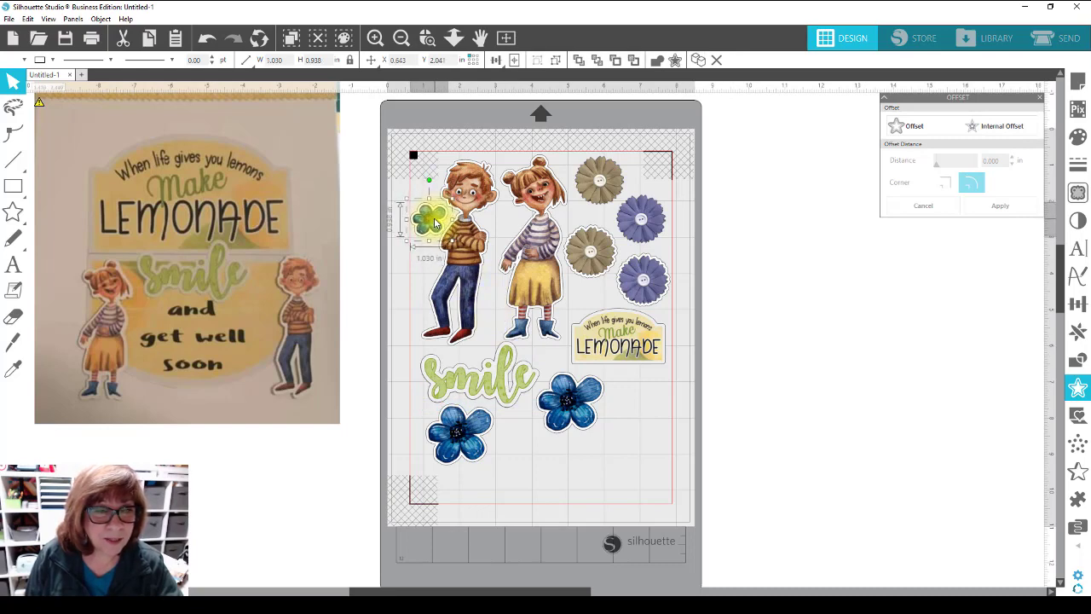
left_click_drag(463, 226, 467, 227)
left_click(37, 165)
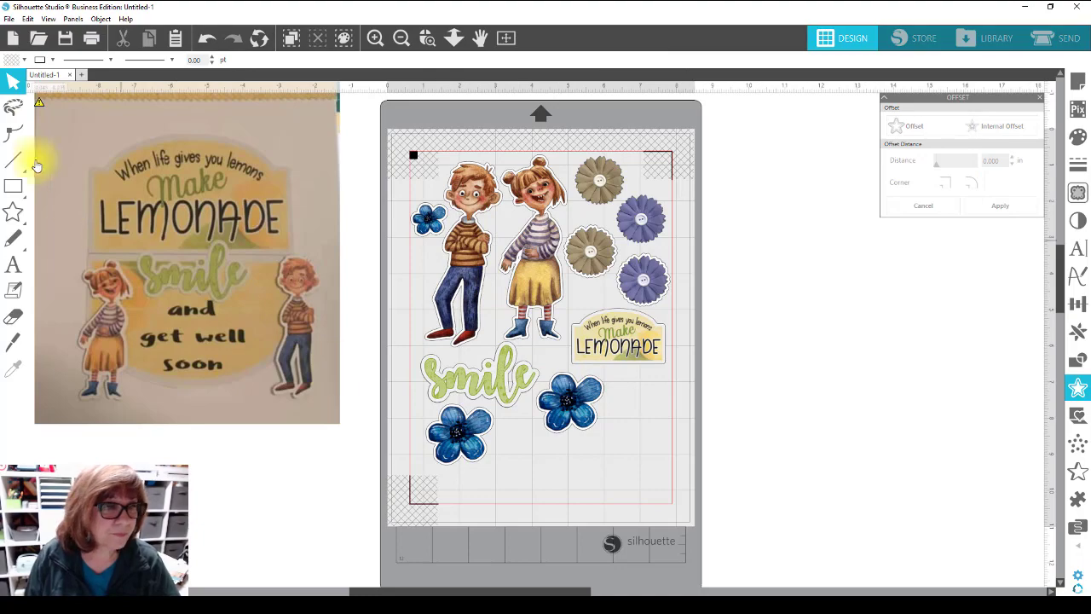
Merge the ribbon image from the Elements folder into the design.
left_click(7, 19)
left_click(34, 93)
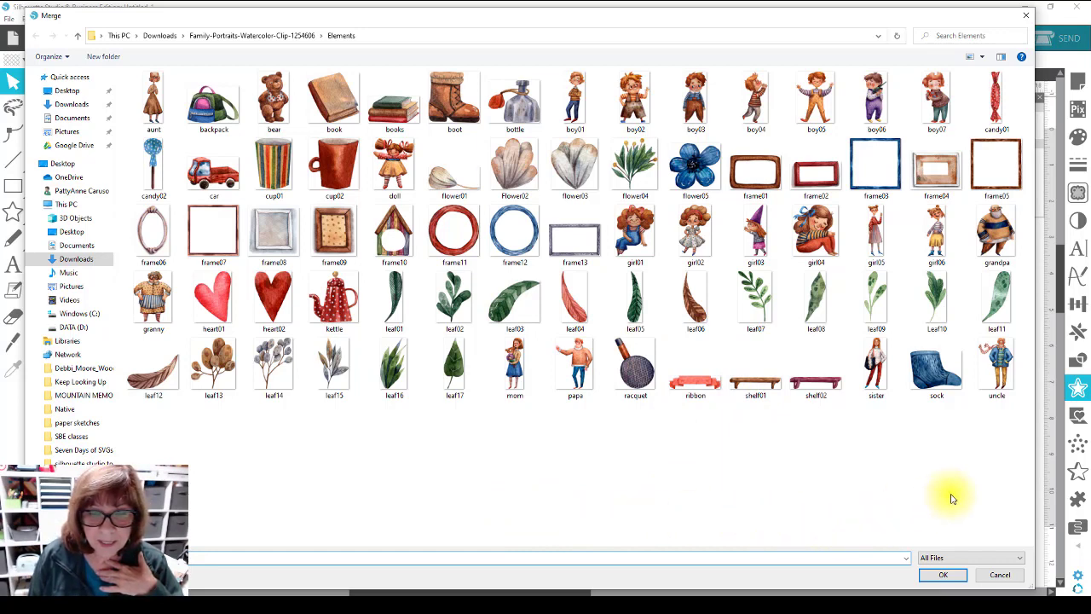
double_click(704, 386)
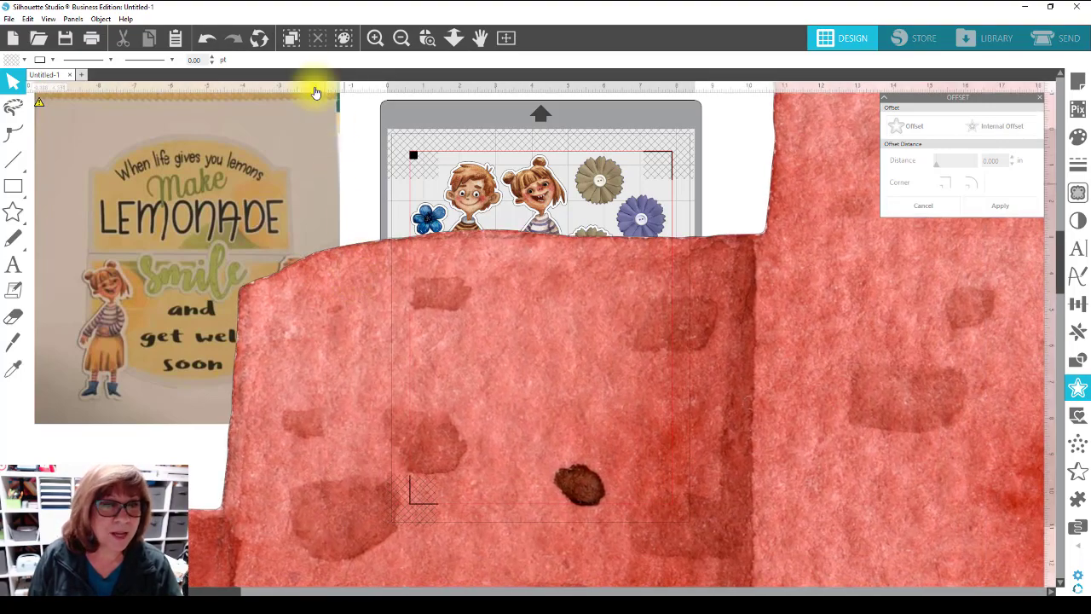
Set the ribbon's height to 2 in and center it on the page.
left_click(433, 300)
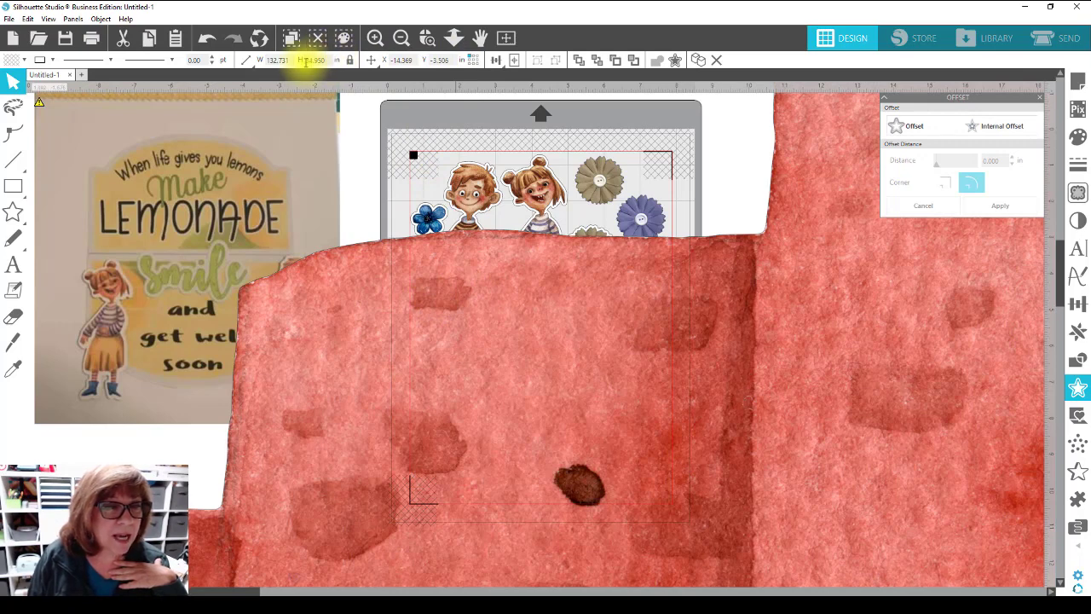
left_click_drag(334, 60, 301, 61)
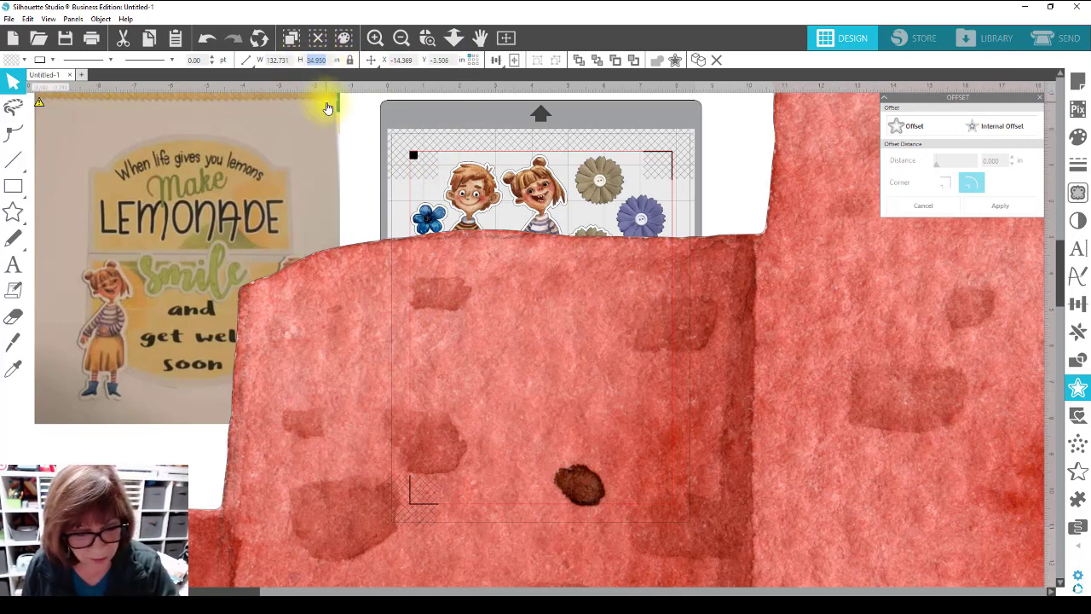
type("2")
key("Return")
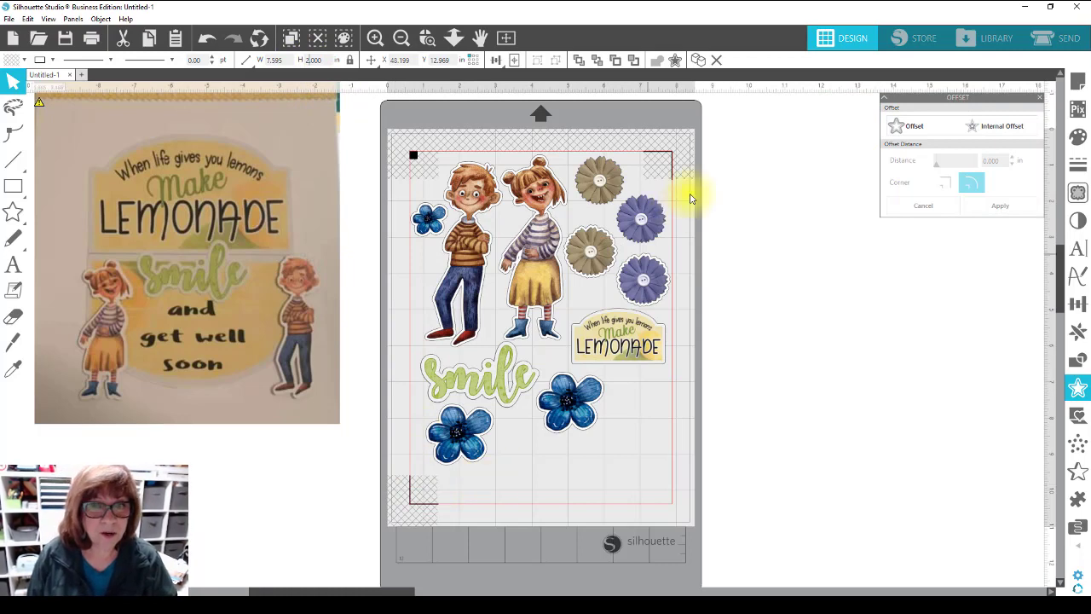
left_click(514, 59)
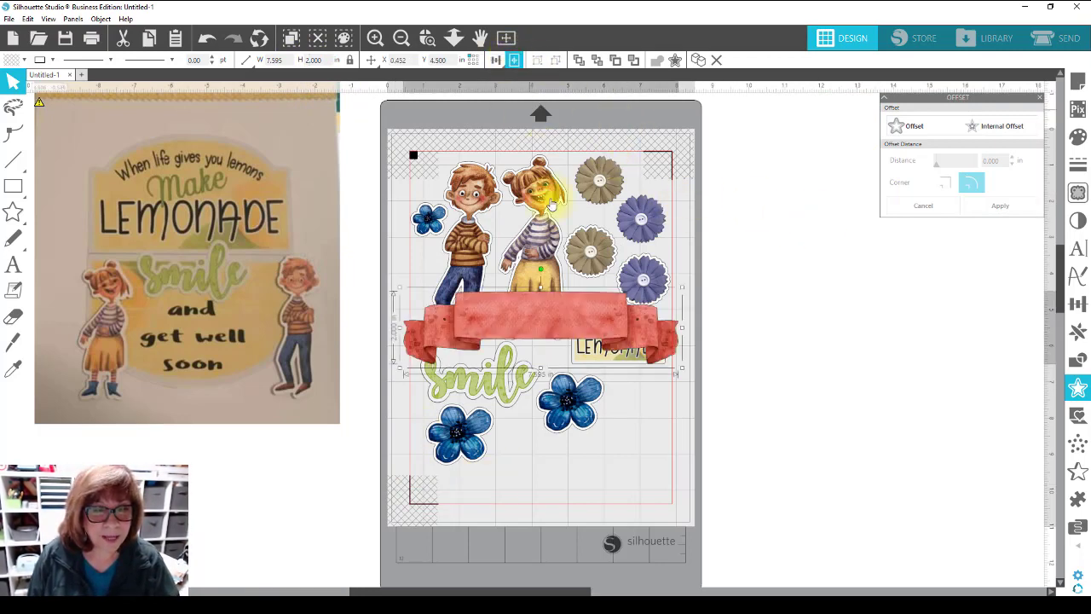
Scale down the ribbon and the Lemonade sticker together, and place them apart with the ribbon near the page's lower edge.
left_click(601, 350)
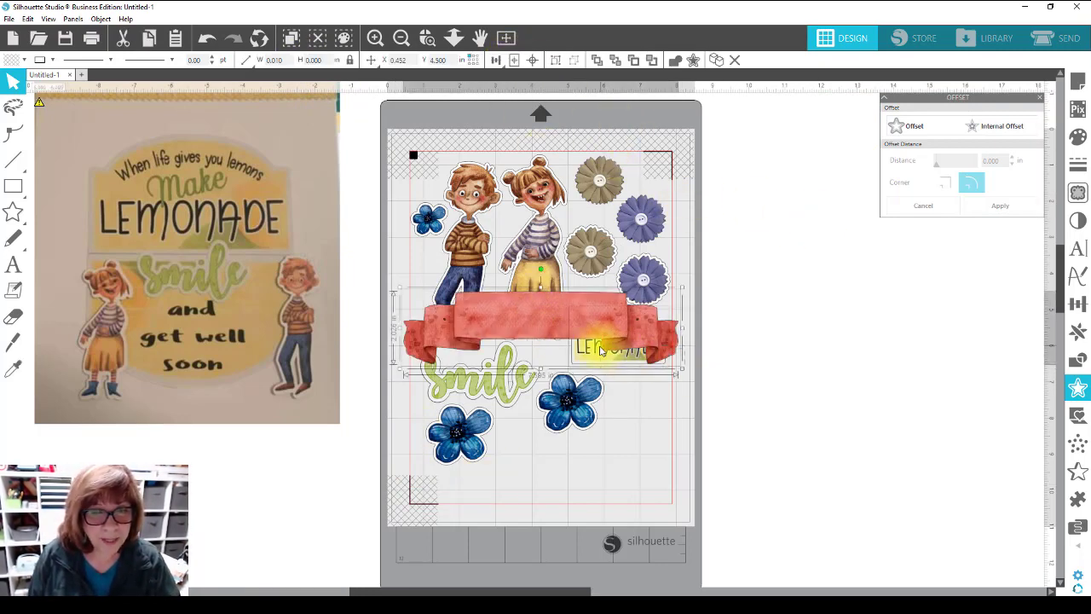
left_click_drag(682, 371, 583, 346)
left_click_drag(535, 317, 555, 486)
left_click_drag(552, 342, 615, 342)
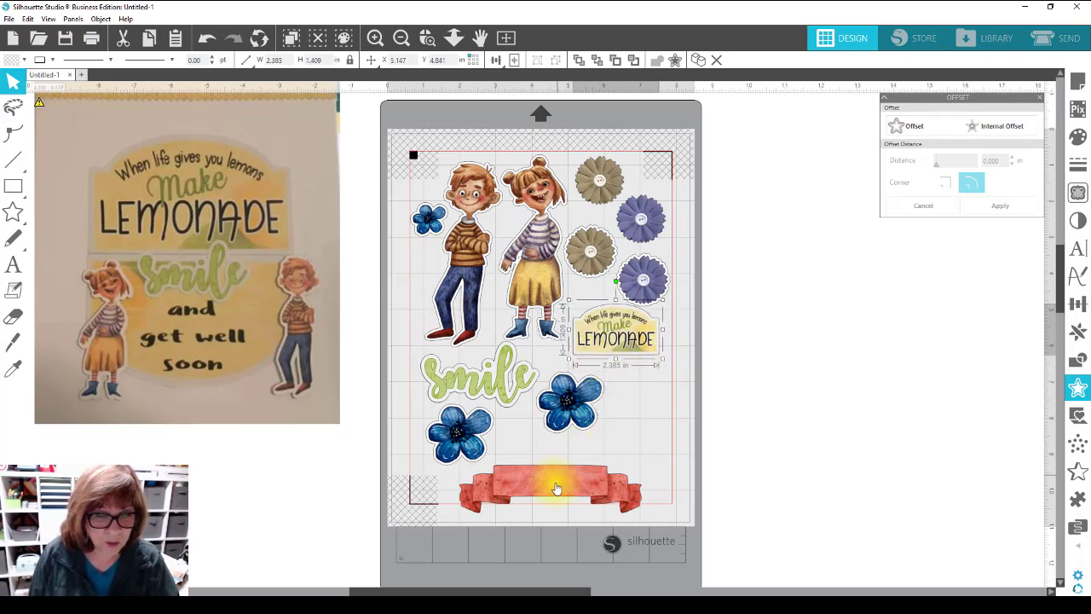
Move the ribbon just below the blue flowers, shrink it to about 3.29 in wide, and enlarge the Lemonade sticker slightly.
left_click_drag(555, 481, 576, 462)
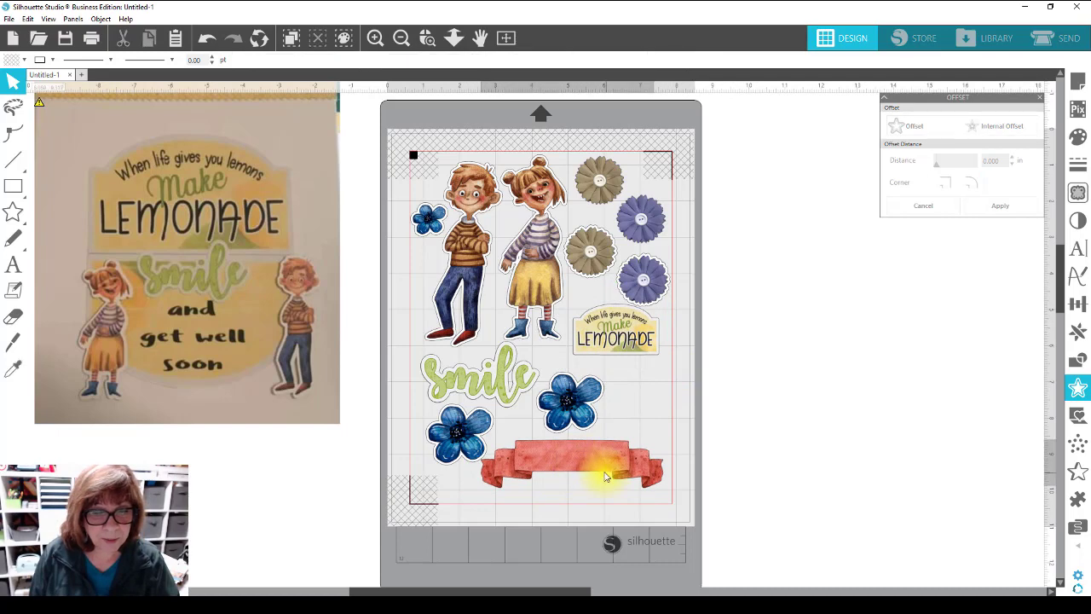
left_click_drag(656, 488, 558, 464)
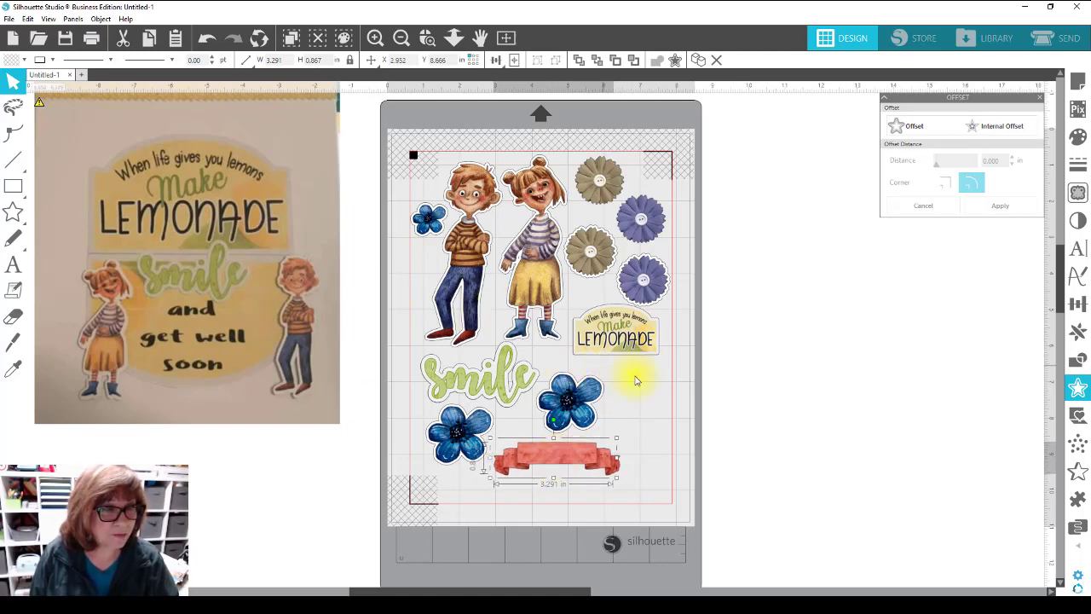
left_click(614, 349)
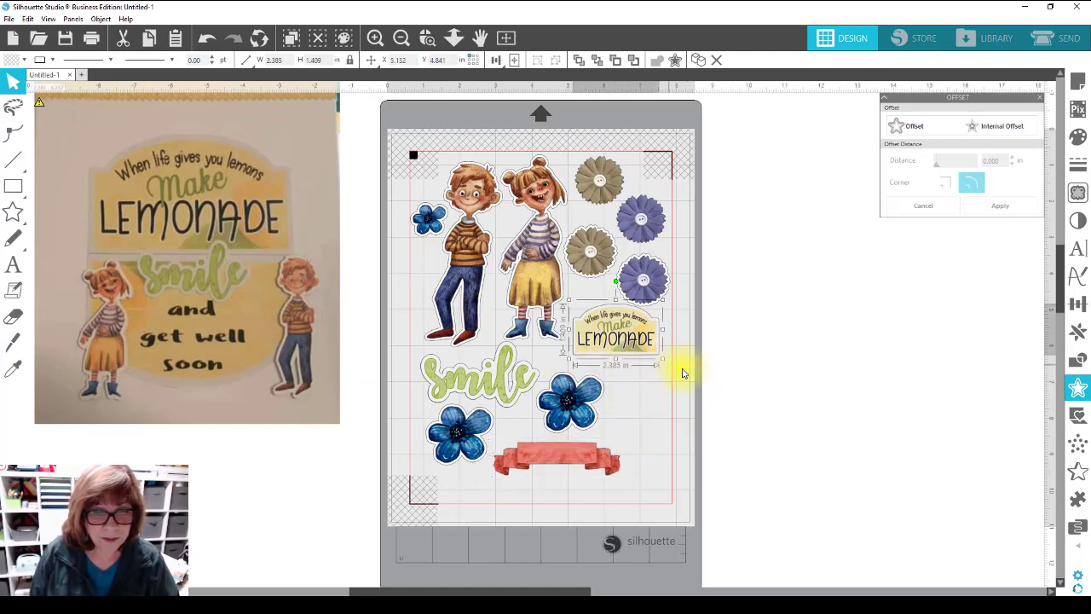
left_click_drag(662, 362, 634, 362)
Open the Colorize image effect for the red ribbon and try adjusting its hue.
left_click(582, 458)
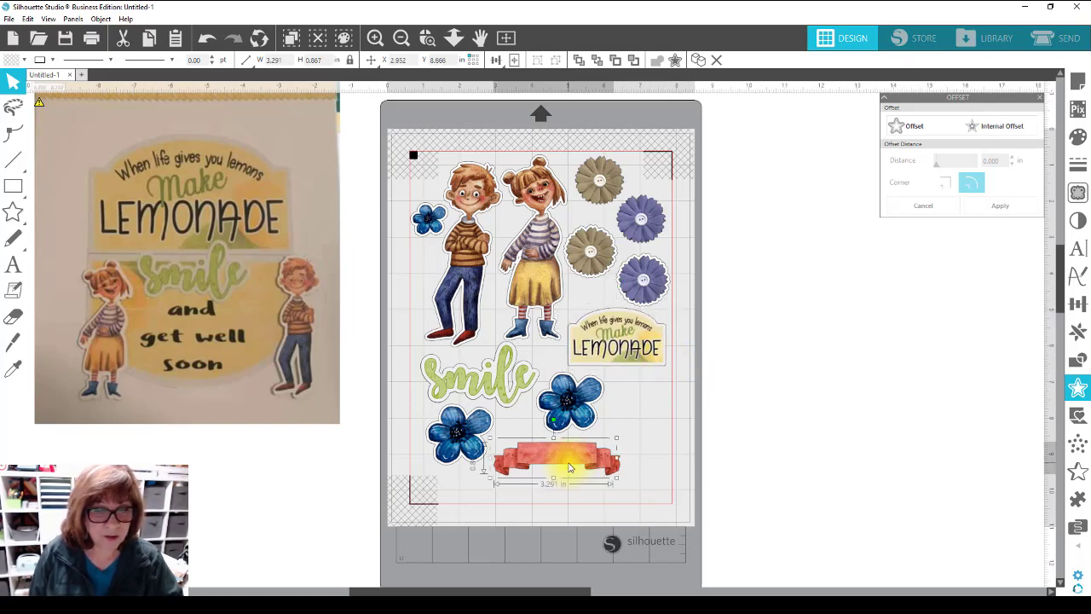
left_click(1076, 221)
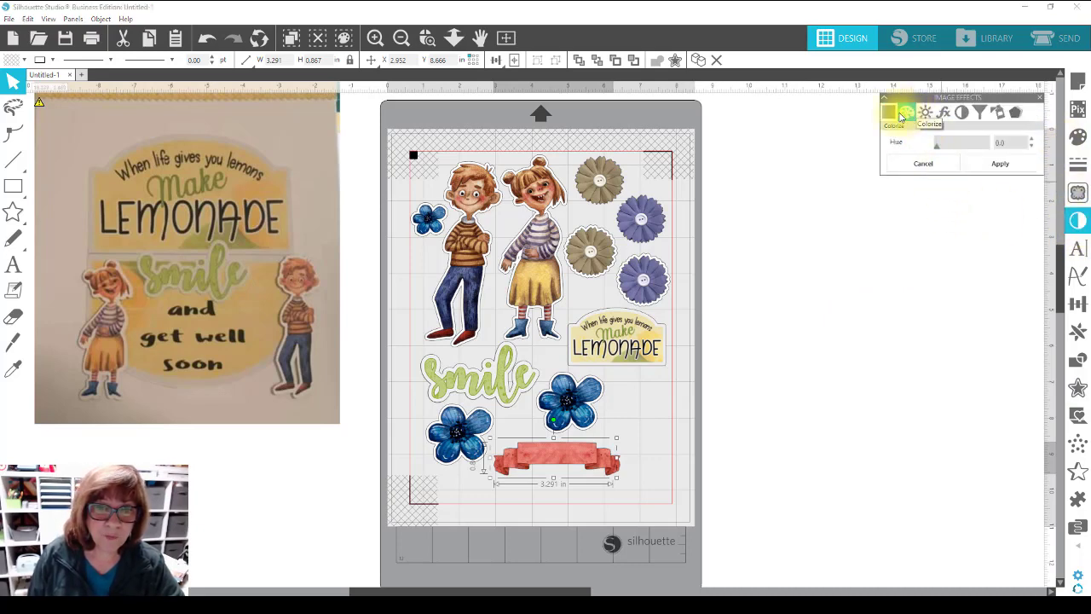
mouse_move(938, 153)
left_mouse_down()
mouse_move(984, 146)
mouse_move(925, 163)
left_mouse_up()
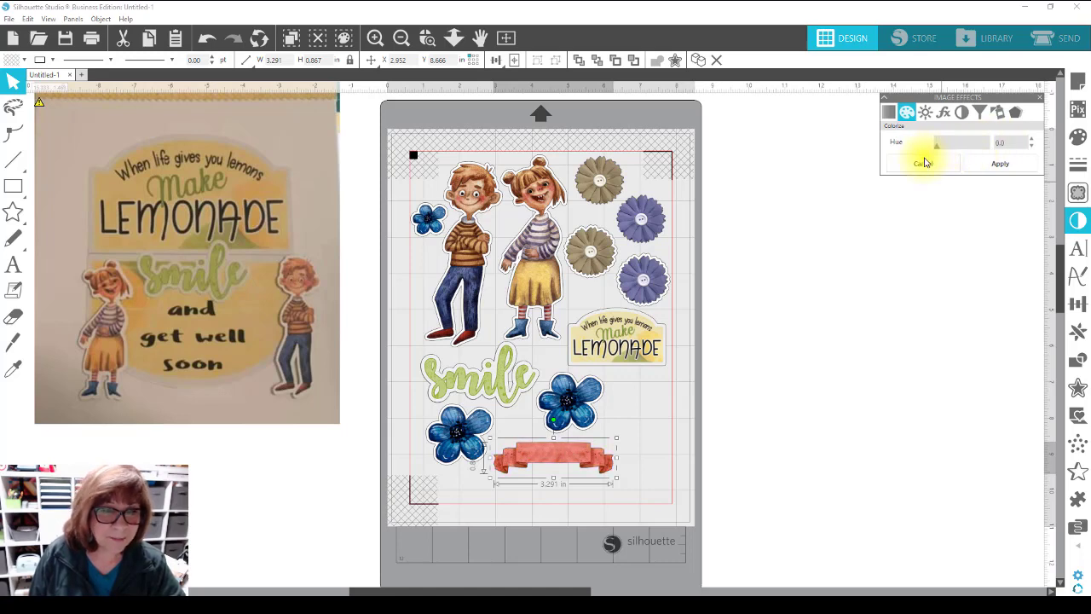
left_click(926, 163)
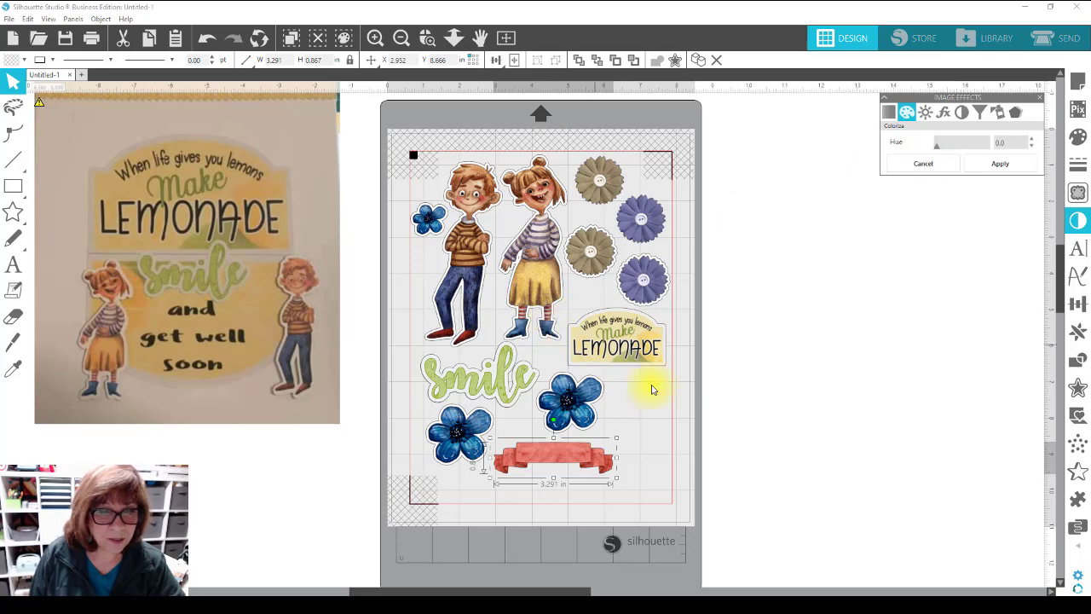
Colorize the lower tan flower green with a hue of 29.0.
left_click(503, 392)
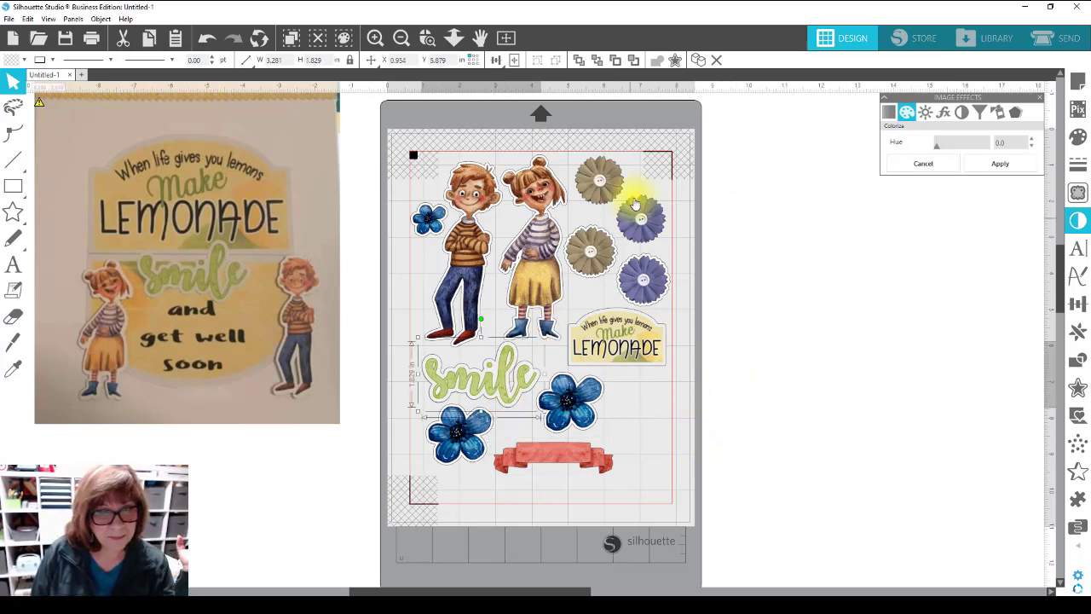
left_click(588, 251)
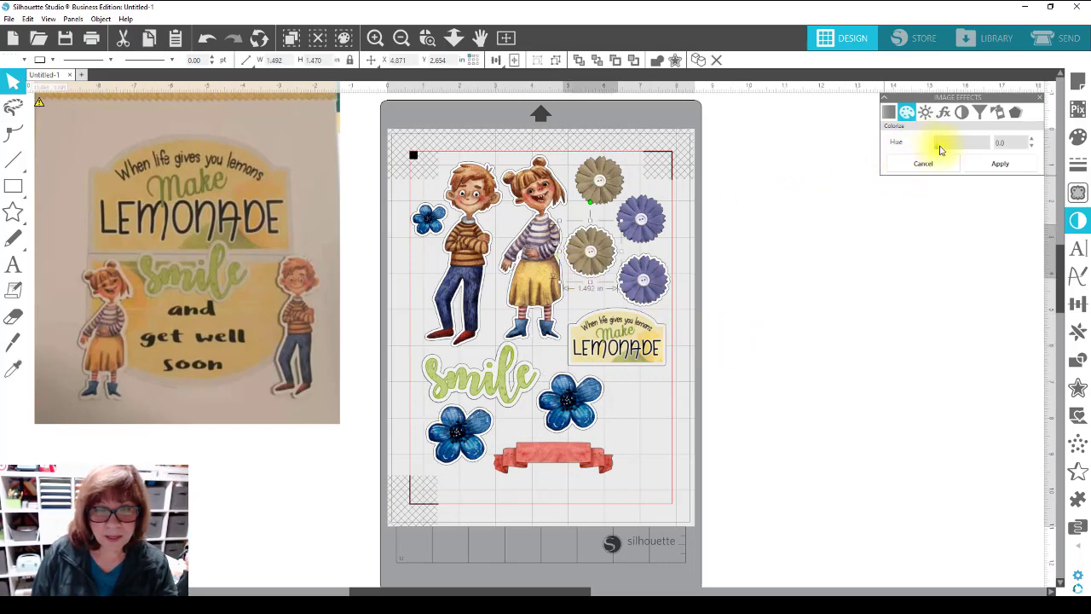
mouse_move(940, 150)
left_mouse_down()
mouse_move(1004, 143)
mouse_move(953, 150)
left_mouse_up()
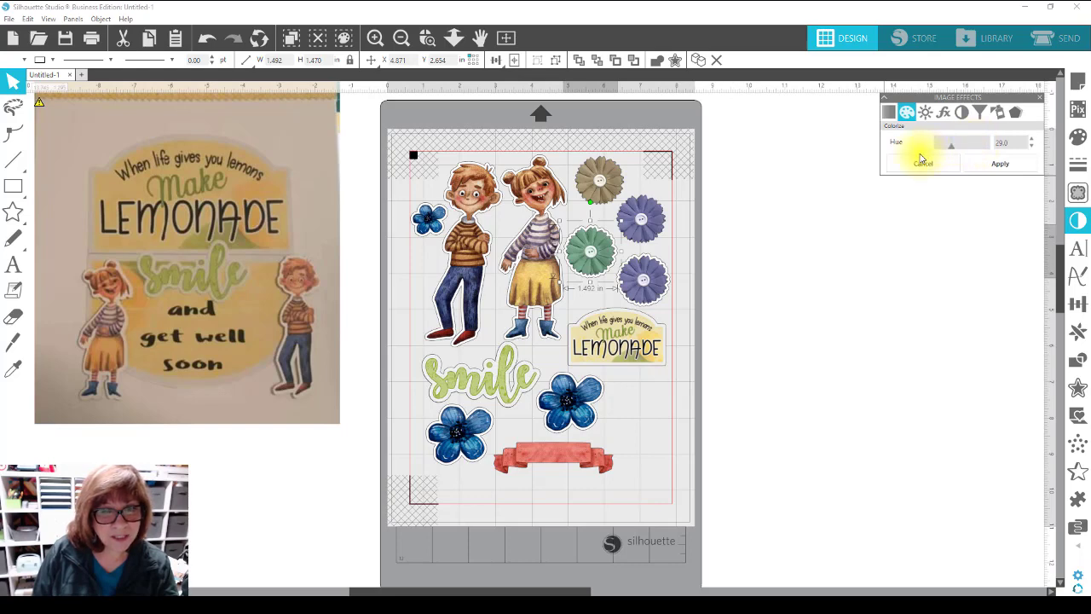
Colorize the upper tan flower purple and nudge it slightly down toward the green flower.
left_click(894, 156)
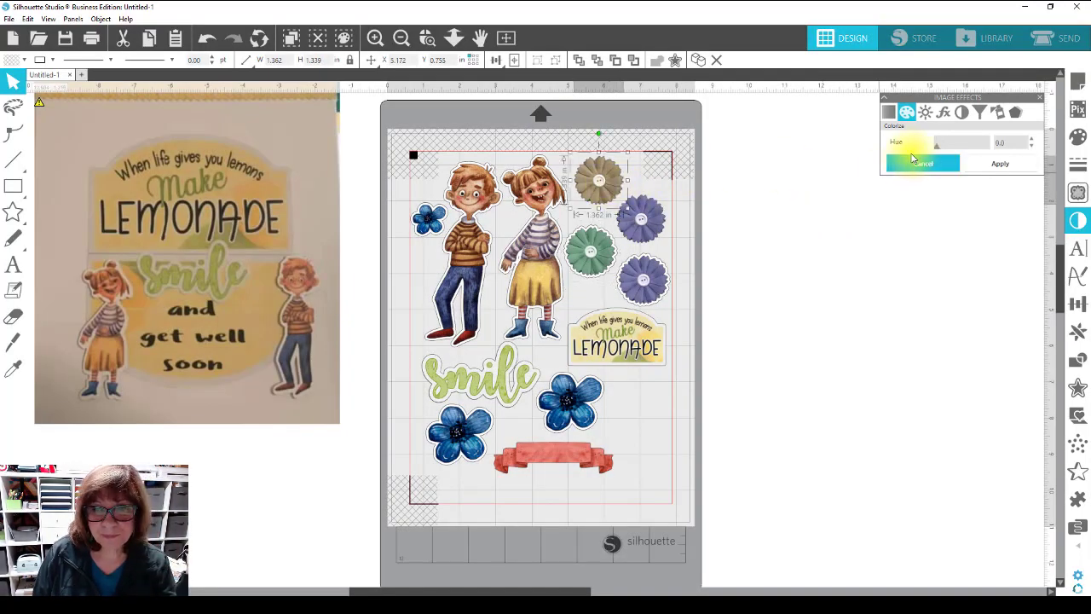
left_click_drag(944, 150, 977, 147)
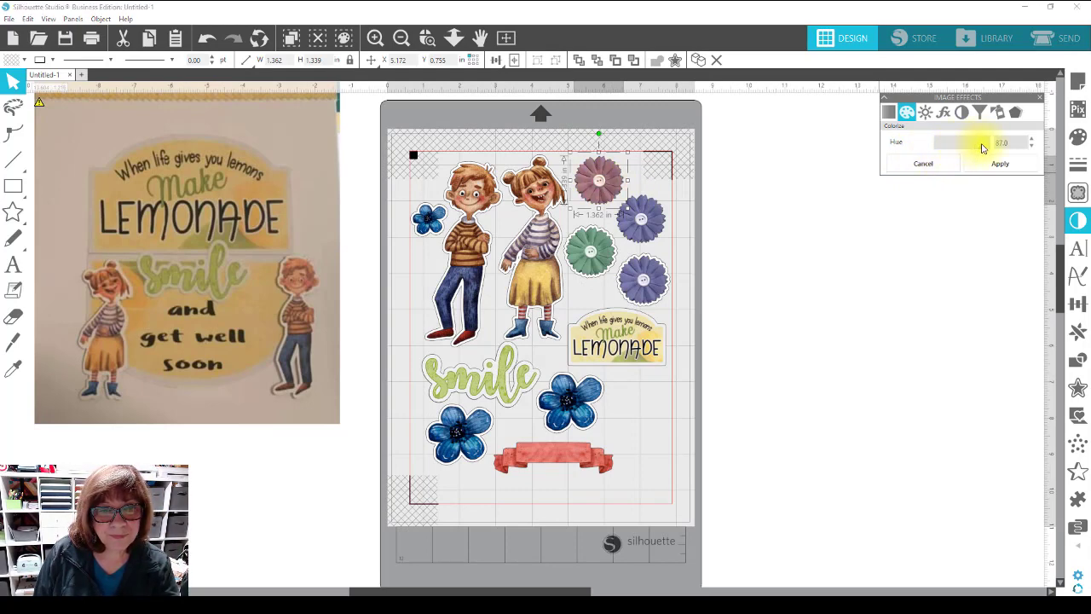
left_click(859, 249)
left_click_drag(603, 182, 601, 187)
left_click(594, 212)
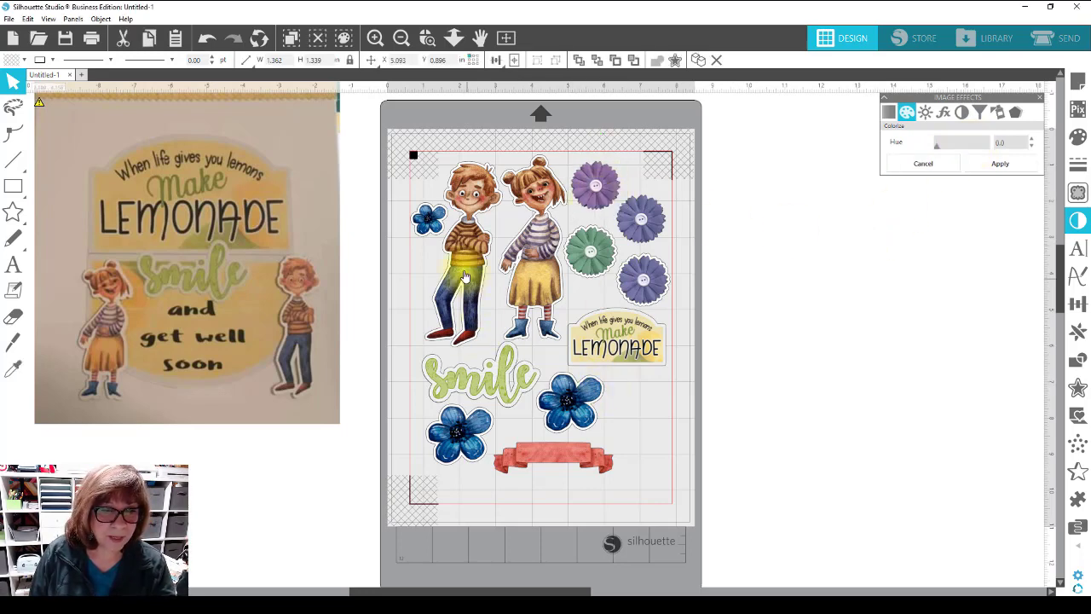
Colorize the Smile sticker violet with a hue of 49.0 and nudge it slightly upward.
left_click(506, 377)
left_click_drag(935, 151, 965, 149)
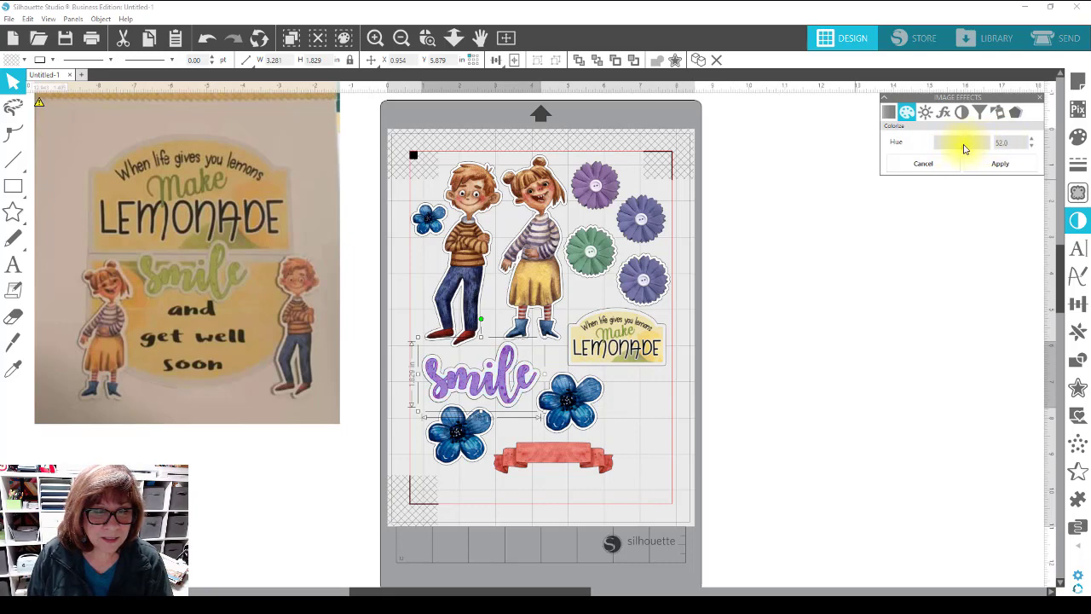
left_click(895, 413)
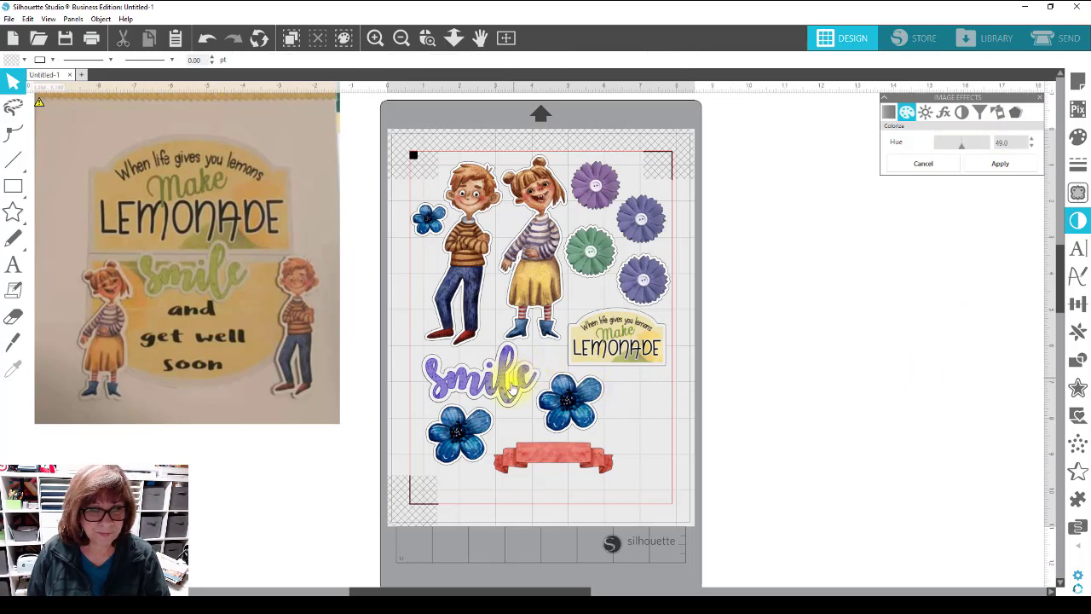
left_click_drag(510, 381, 508, 384)
Colorize the red ribbon blue-violet with a hue of 66.0.
left_click(540, 456)
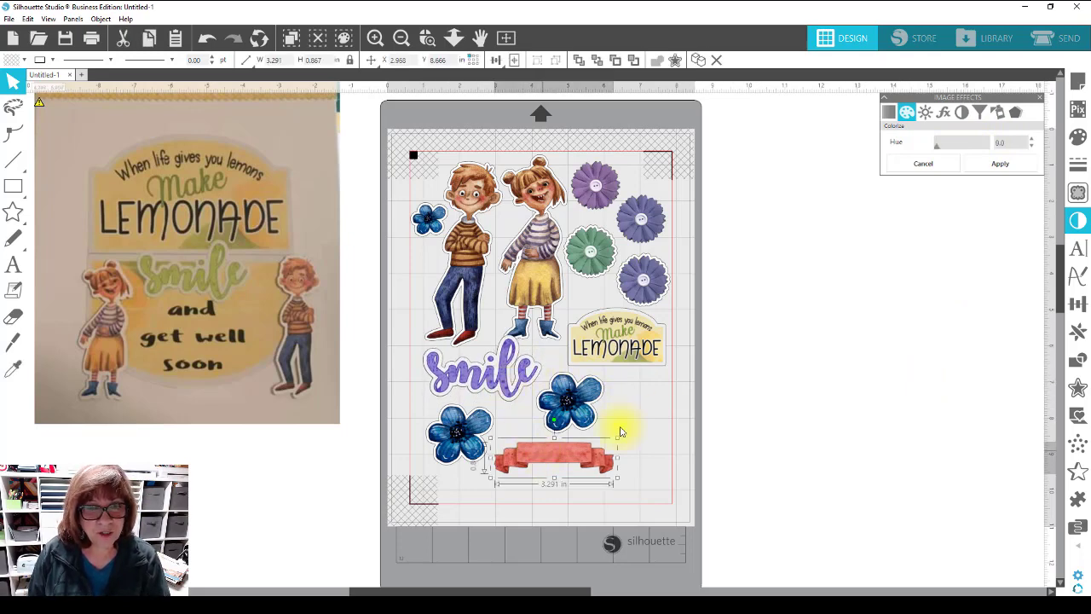
left_click(929, 163)
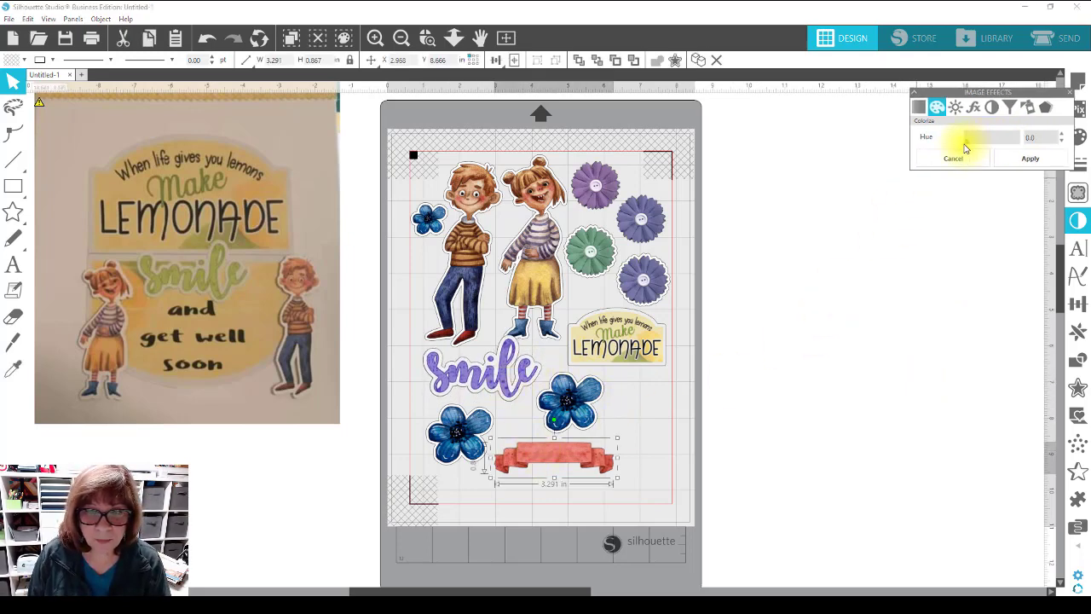
left_click_drag(889, 161, 927, 153)
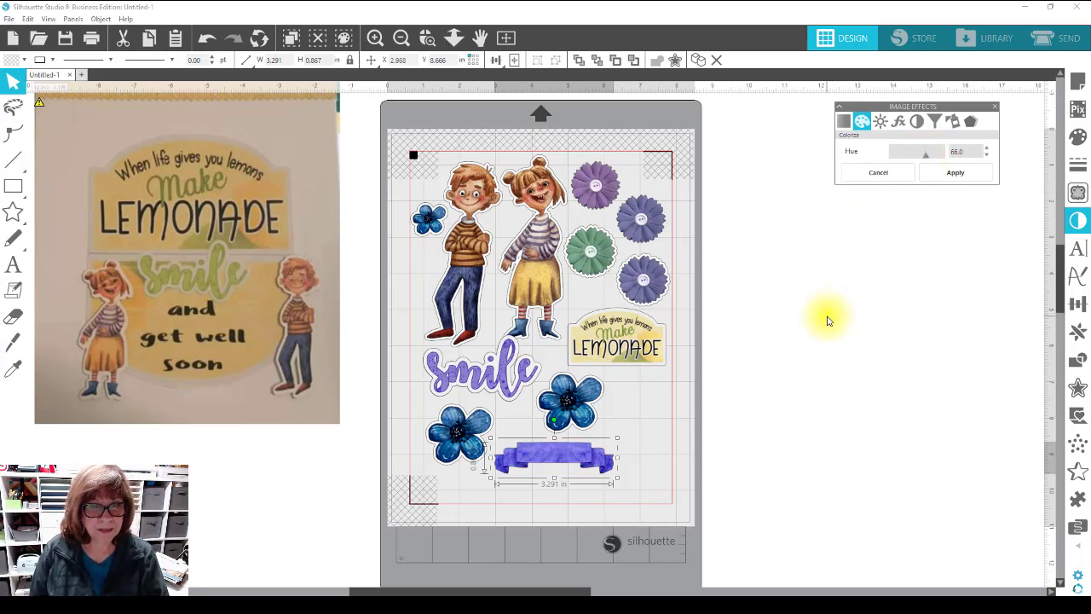
left_click(824, 351)
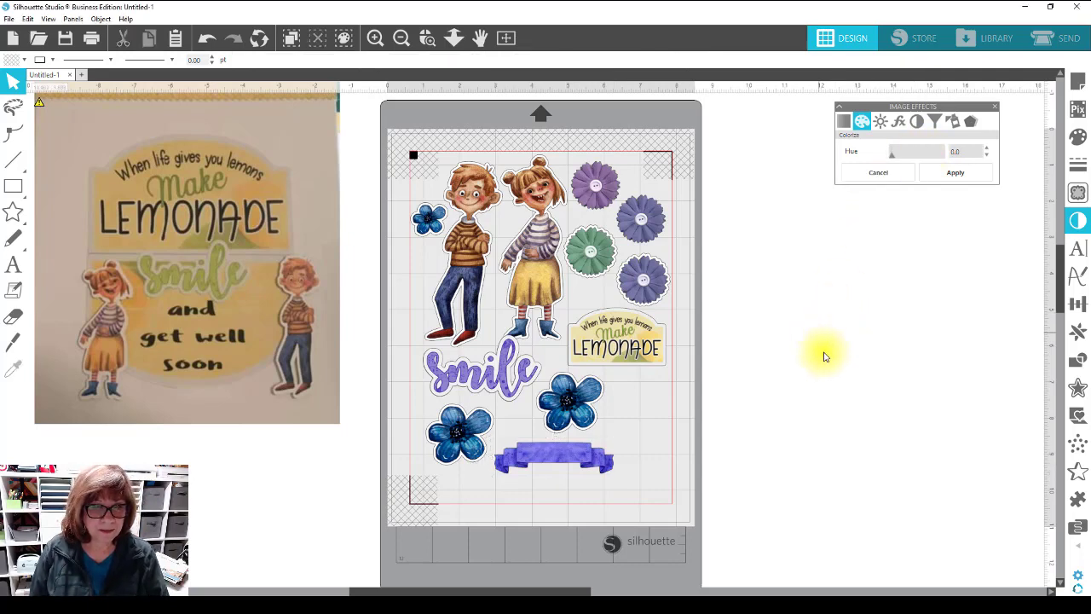
Colorize the blue flower above the ribbon purple with a hue of 18.0.
left_click(573, 406)
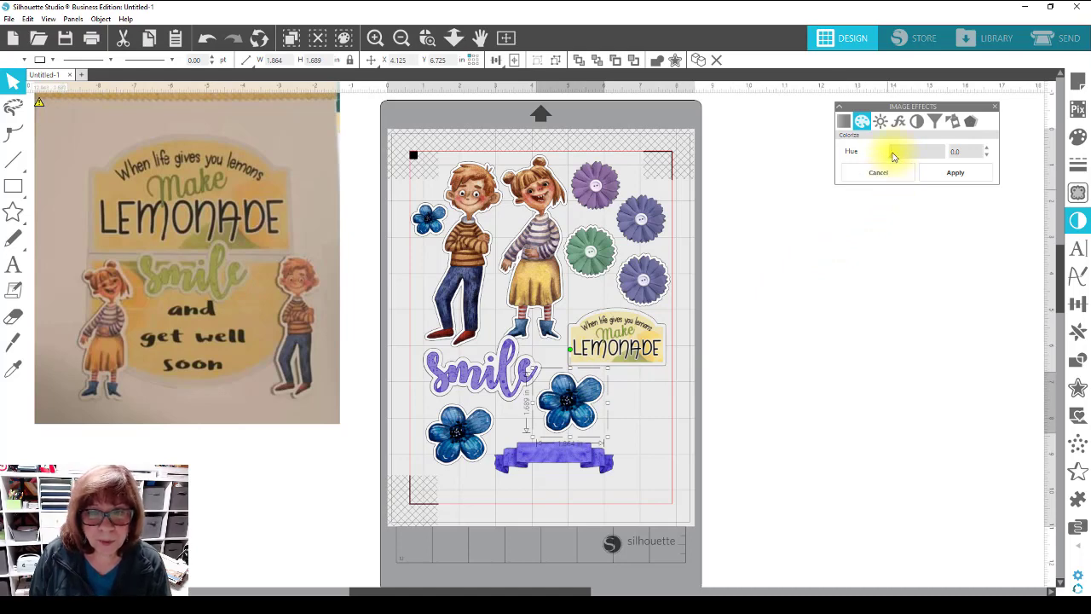
left_click_drag(892, 156, 904, 157)
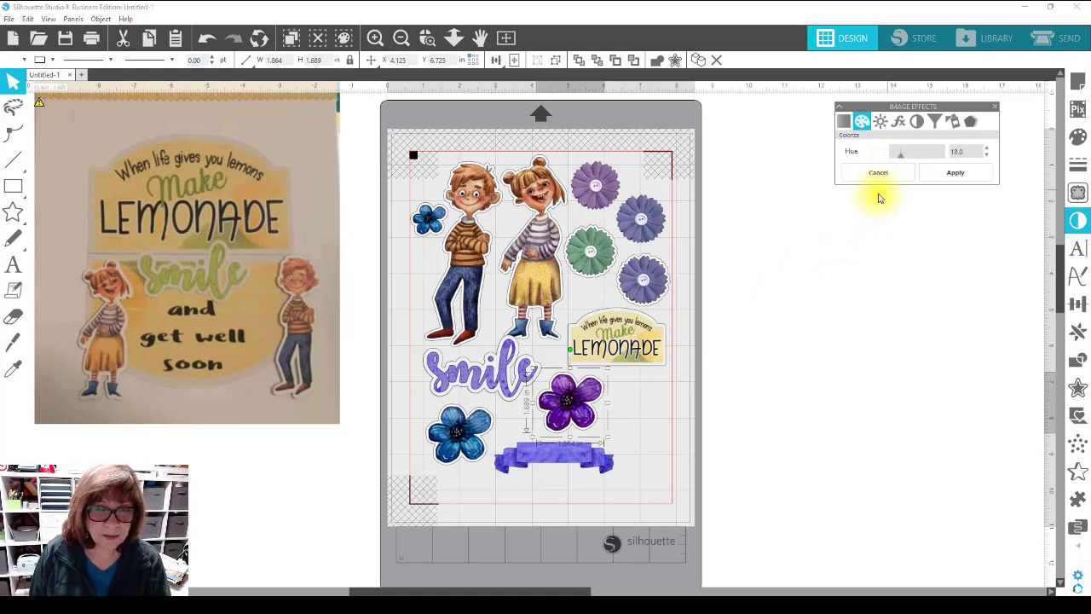
left_click(816, 304)
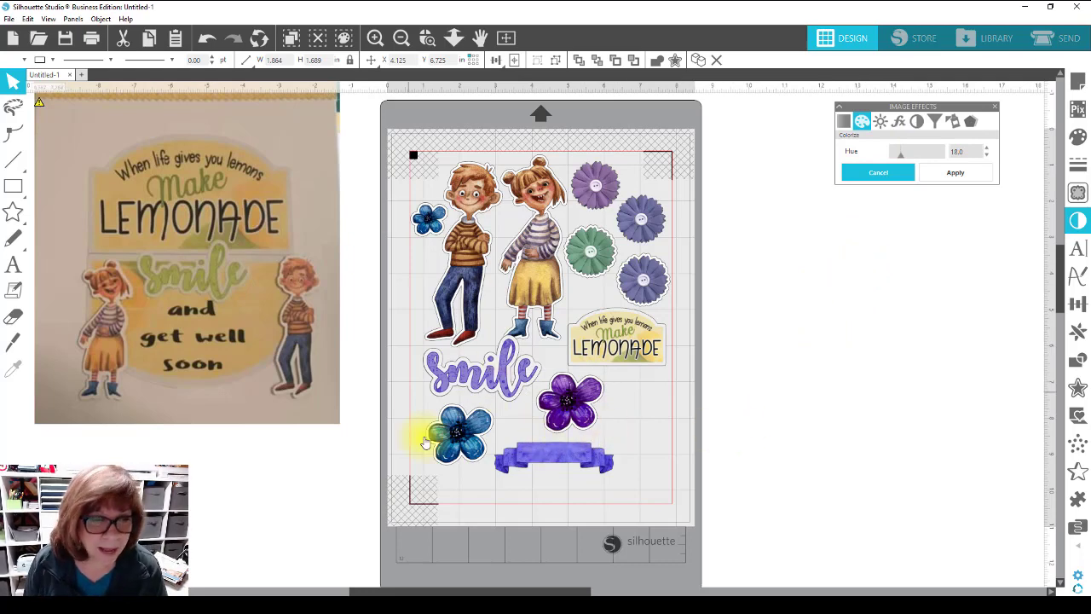
Add a rounded-corner offset of 0.065 in around the blue-violet ribbon.
left_click(555, 468)
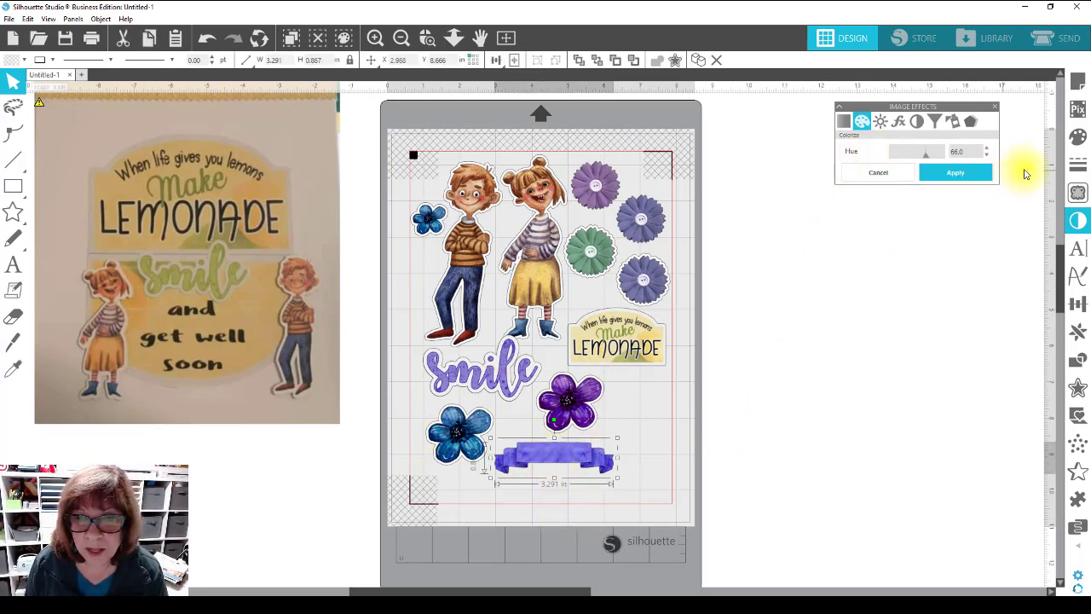
left_click(1080, 390)
left_click(909, 126)
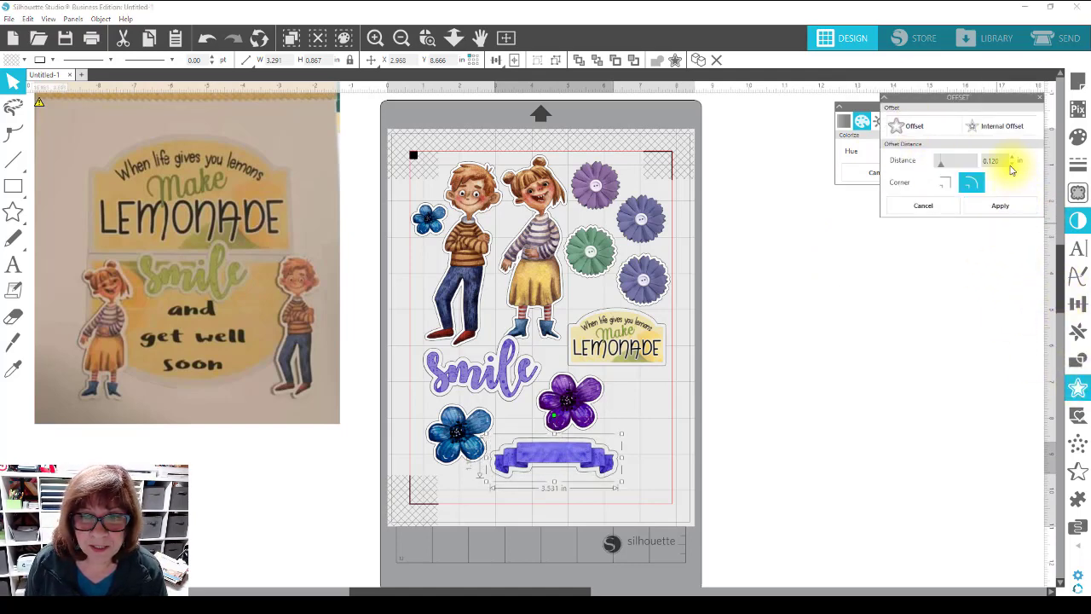
left_click(1011, 165)
left_click(1011, 166)
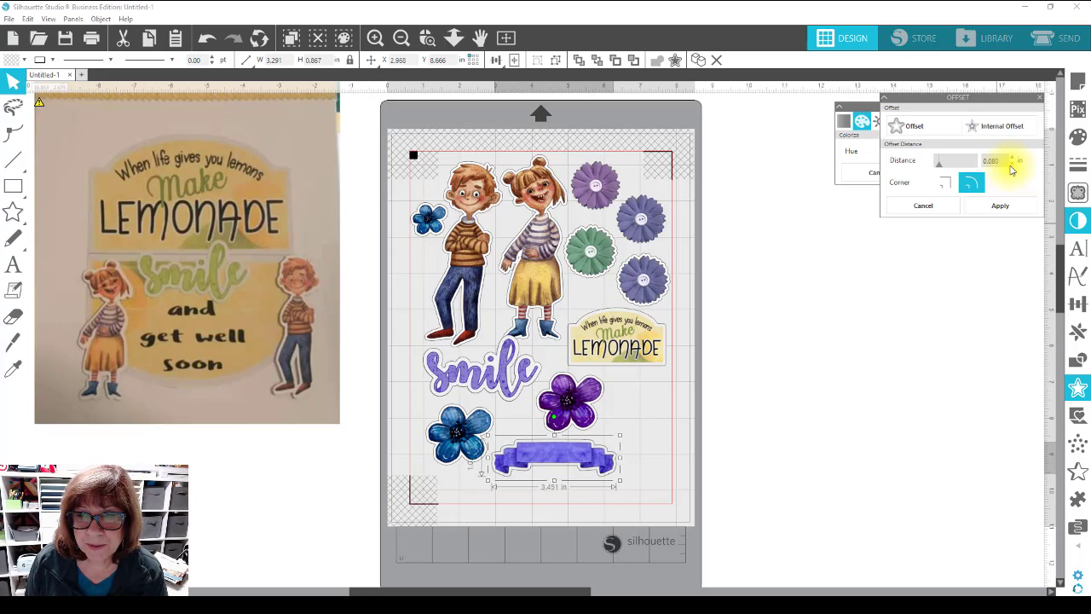
left_click(1011, 166)
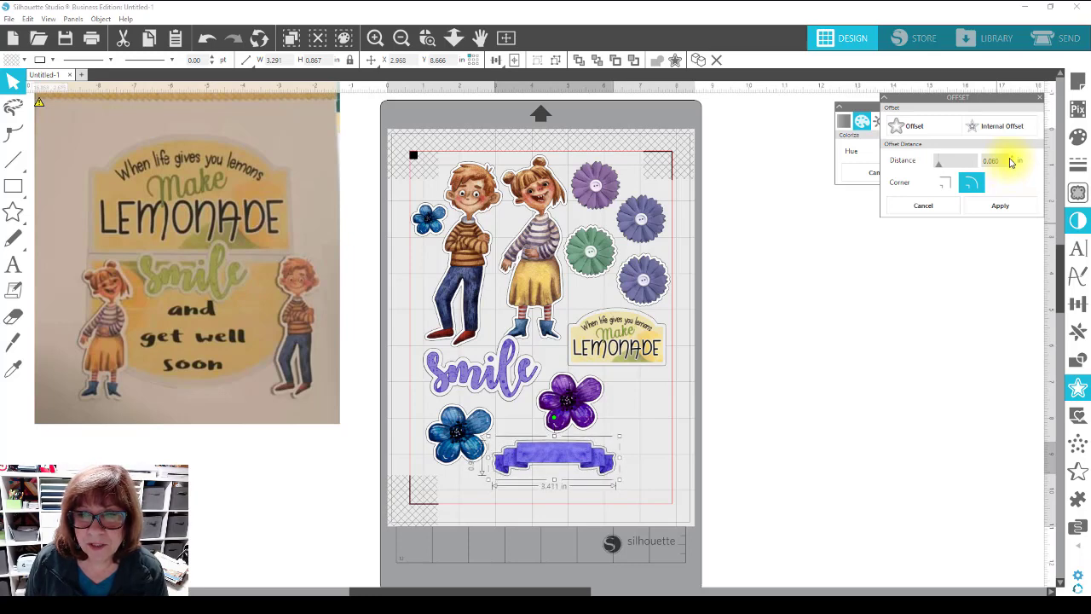
Fill the ribbon's offset with white and group it with the ribbon.
left_click(24, 59)
left_click(554, 456)
left_click(633, 500)
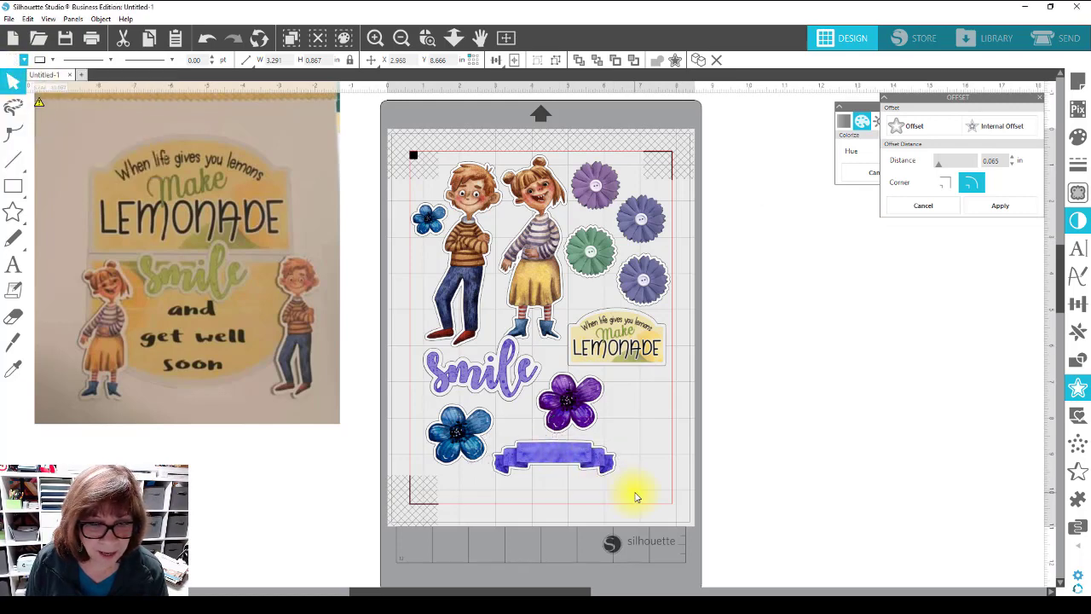
left_click(584, 463)
right_click(584, 464)
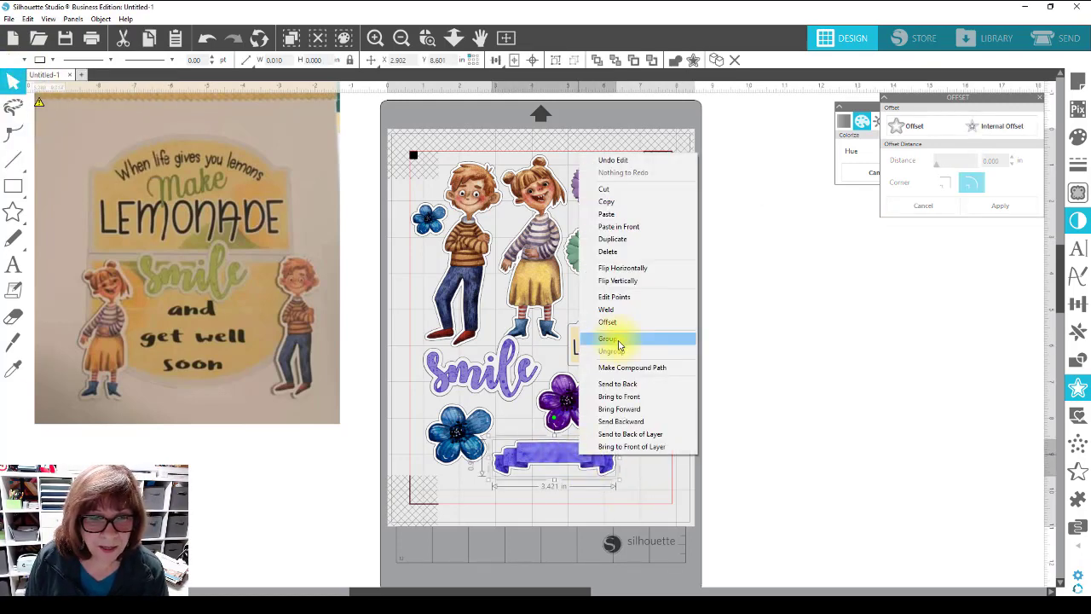
left_click(621, 343)
left_click(698, 418)
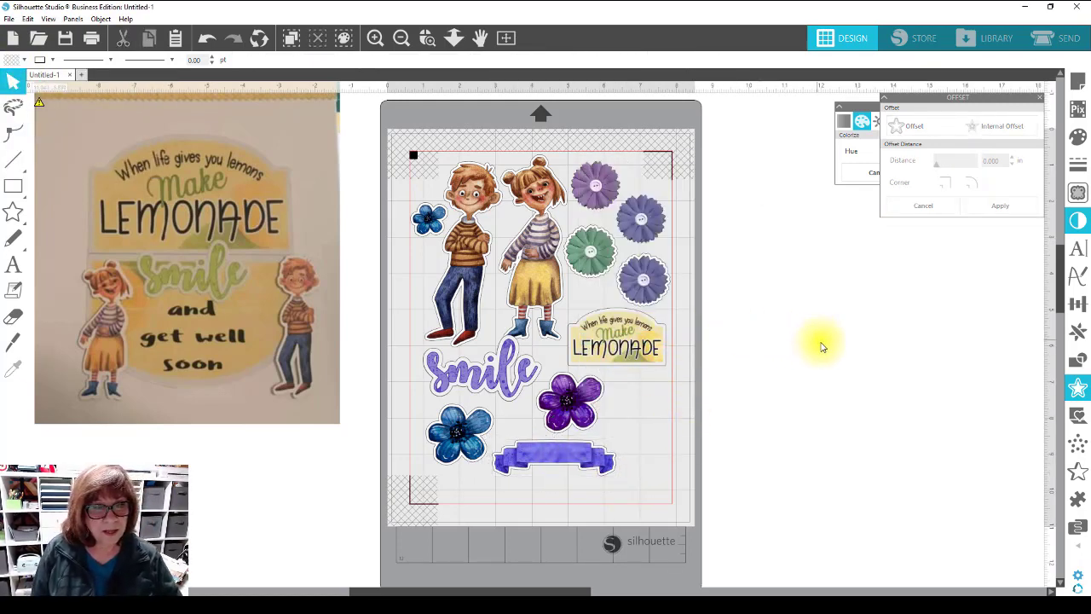
Merge the backpack image from the Elements folder and set its height to 3 in with proportions kept.
left_click(9, 18)
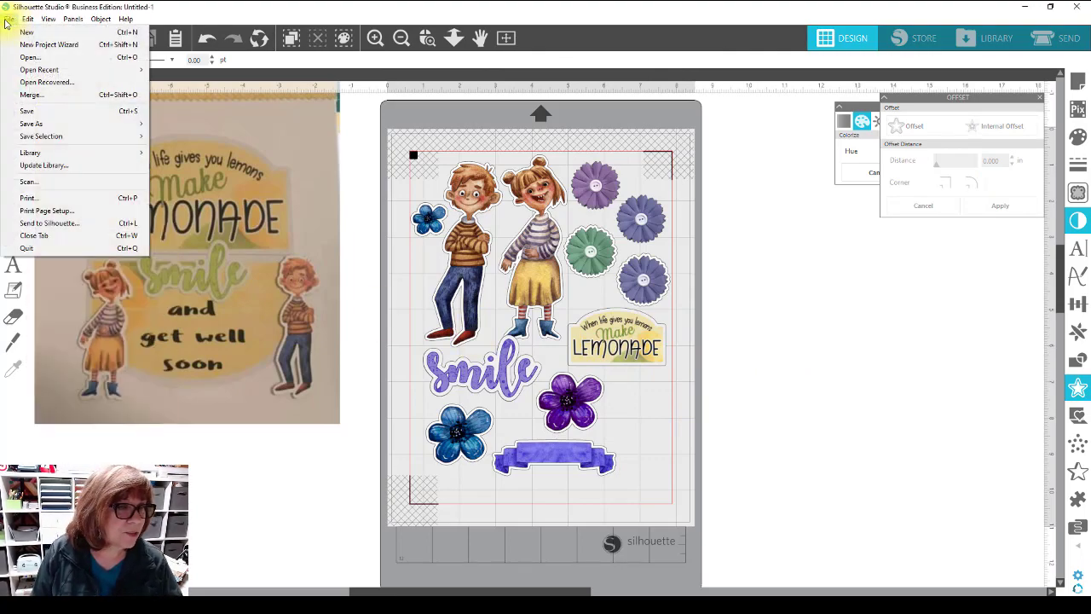
left_click(30, 95)
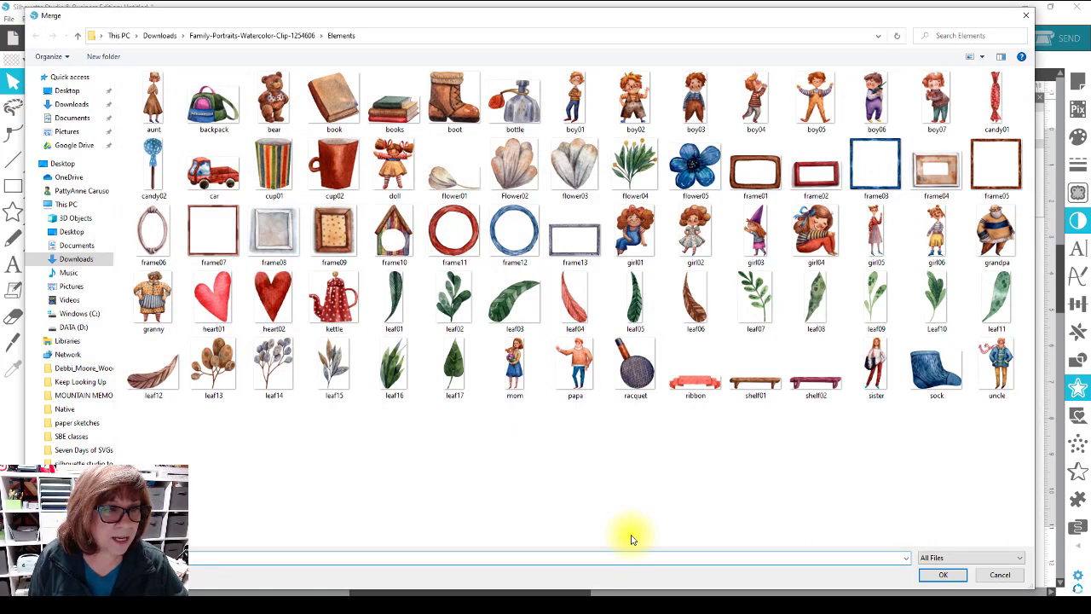
left_click(205, 94)
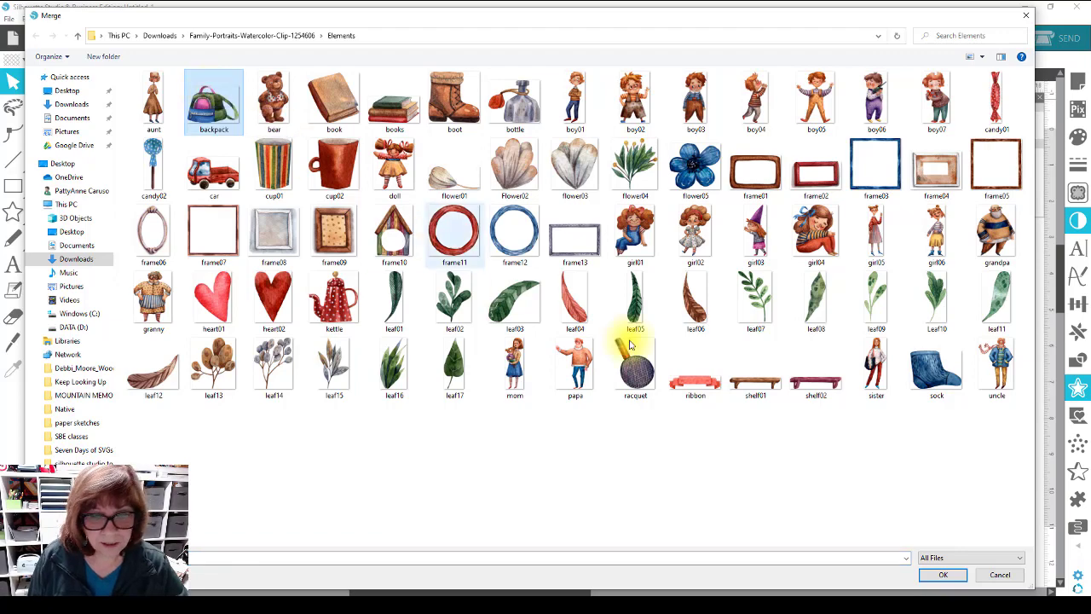
left_click(944, 573)
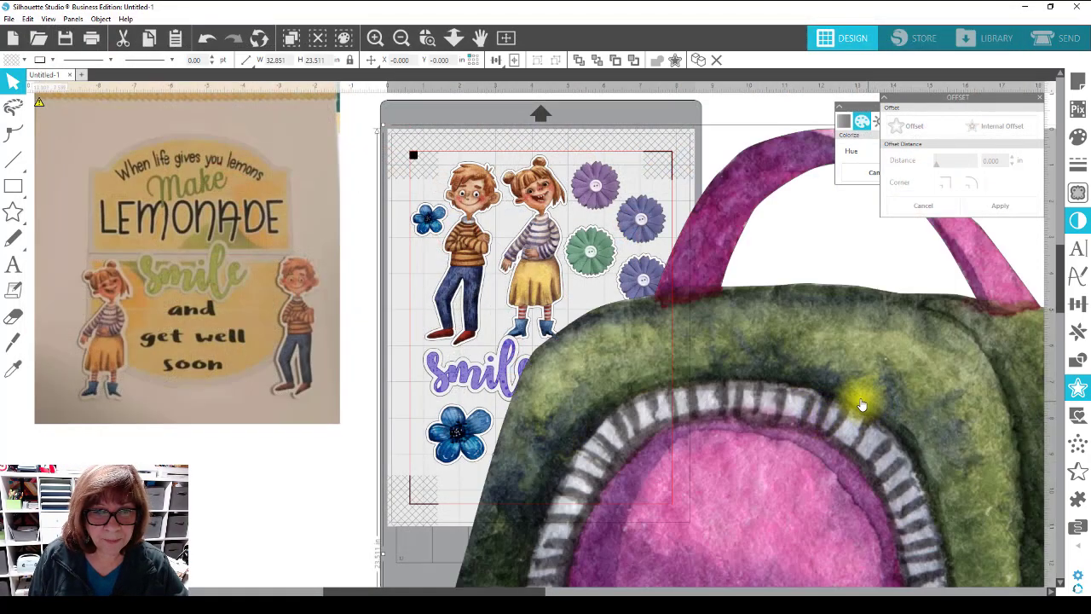
left_click(325, 60)
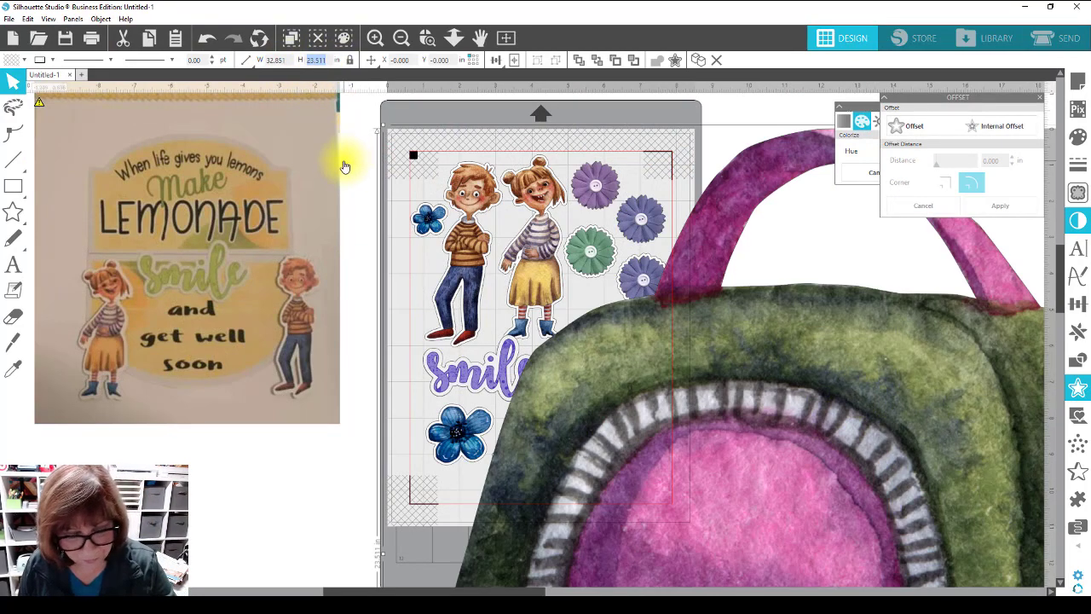
type("3")
key("Return")
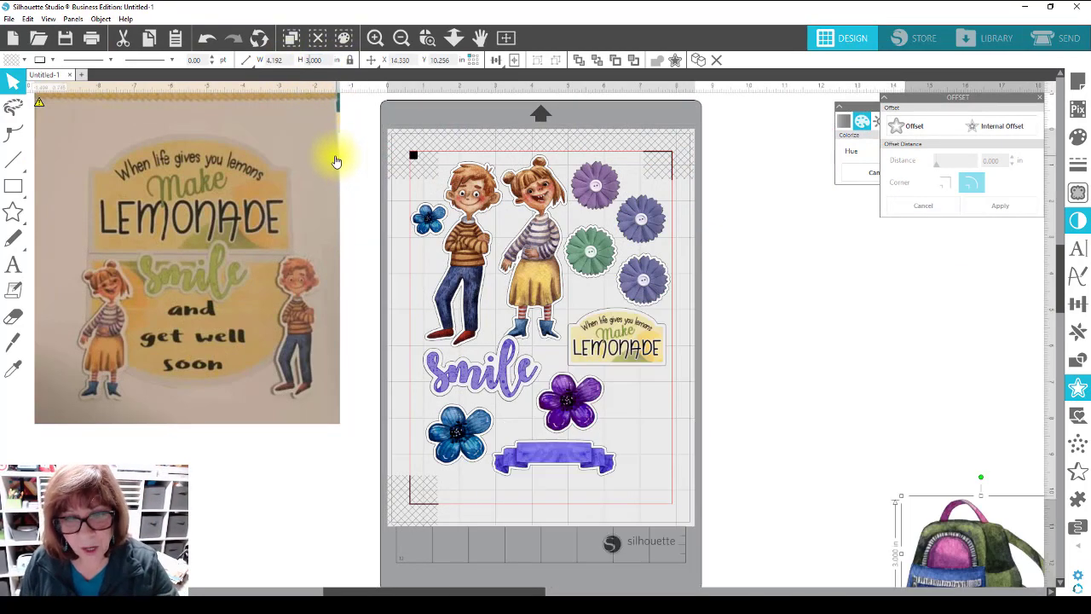
Shrink the backpack to about 2.0 in wide and place it beside the large purple flower, shifting that flower left for room.
left_click_drag(971, 571, 857, 371)
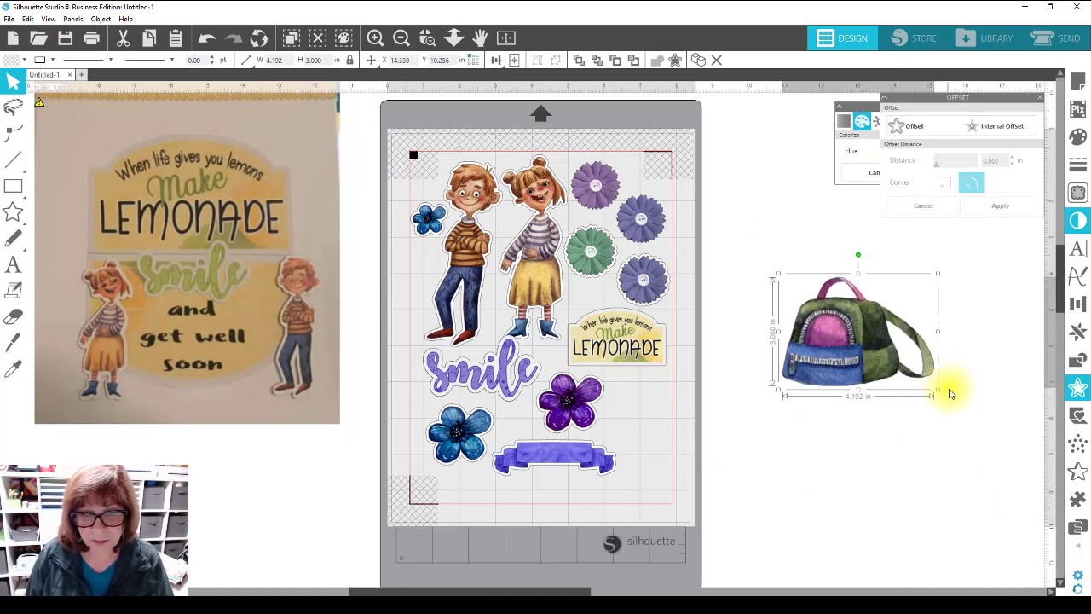
left_click_drag(938, 390, 807, 331)
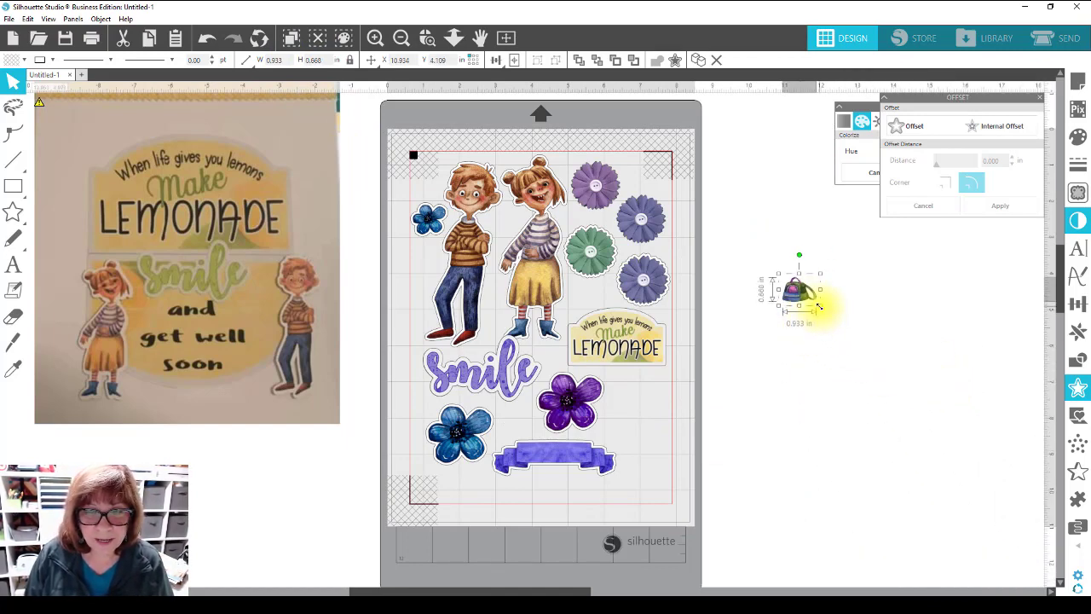
left_click_drag(801, 293, 530, 249)
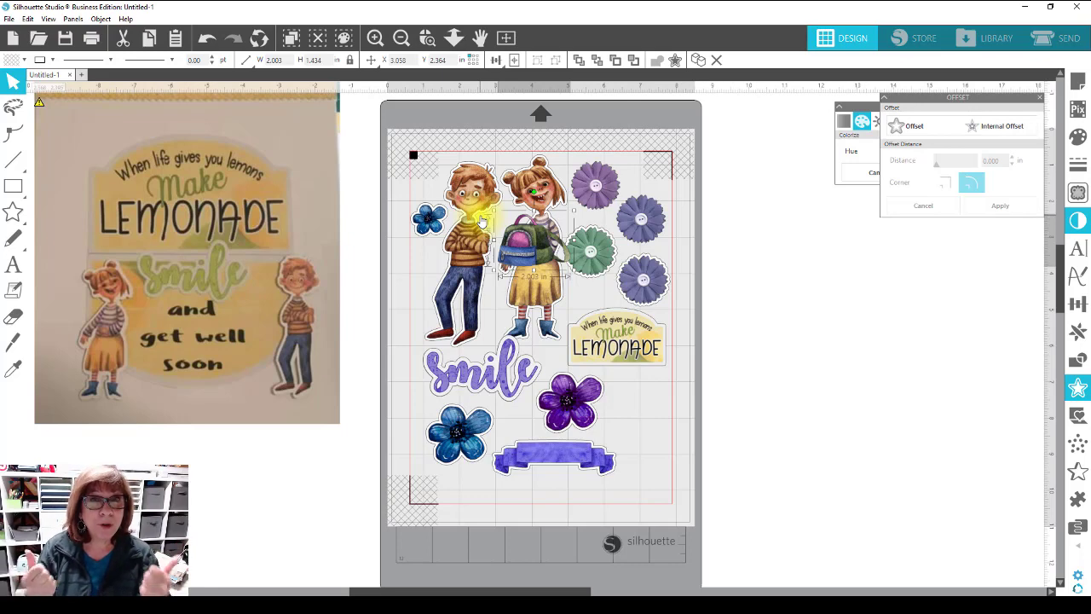
left_click_drag(516, 234, 554, 418)
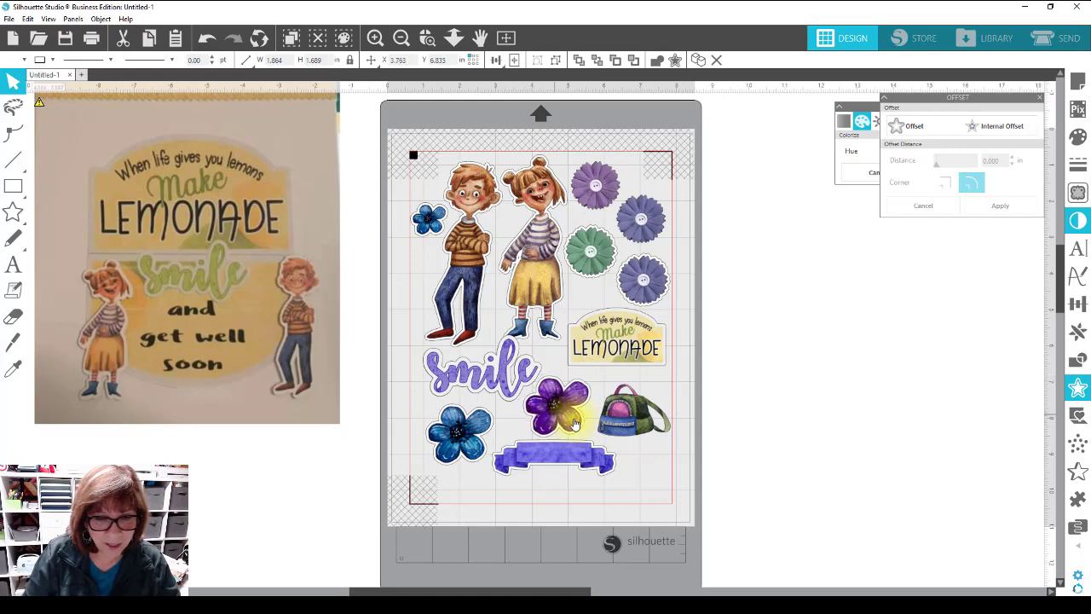
left_click_drag(635, 413, 645, 426)
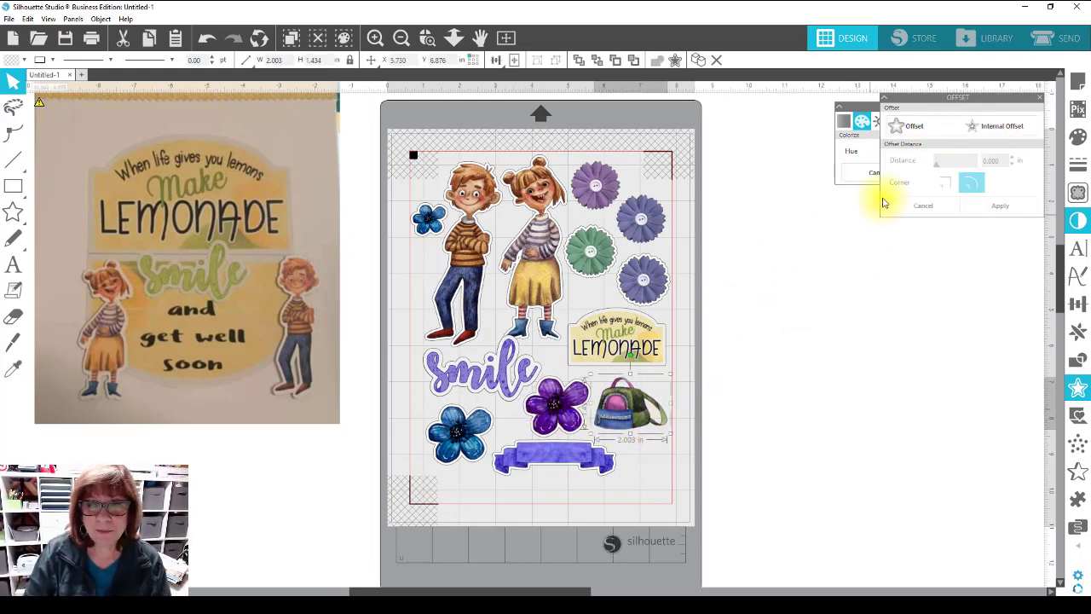
Add a rounded-corner offset of 0.065 in around the backpack.
left_click(916, 127)
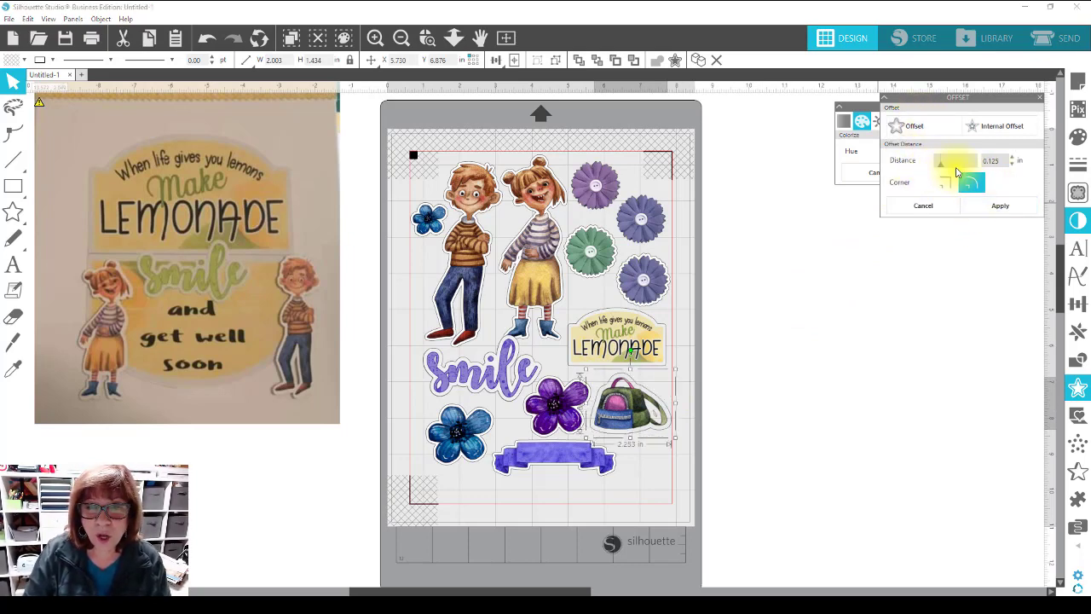
left_click(1012, 168)
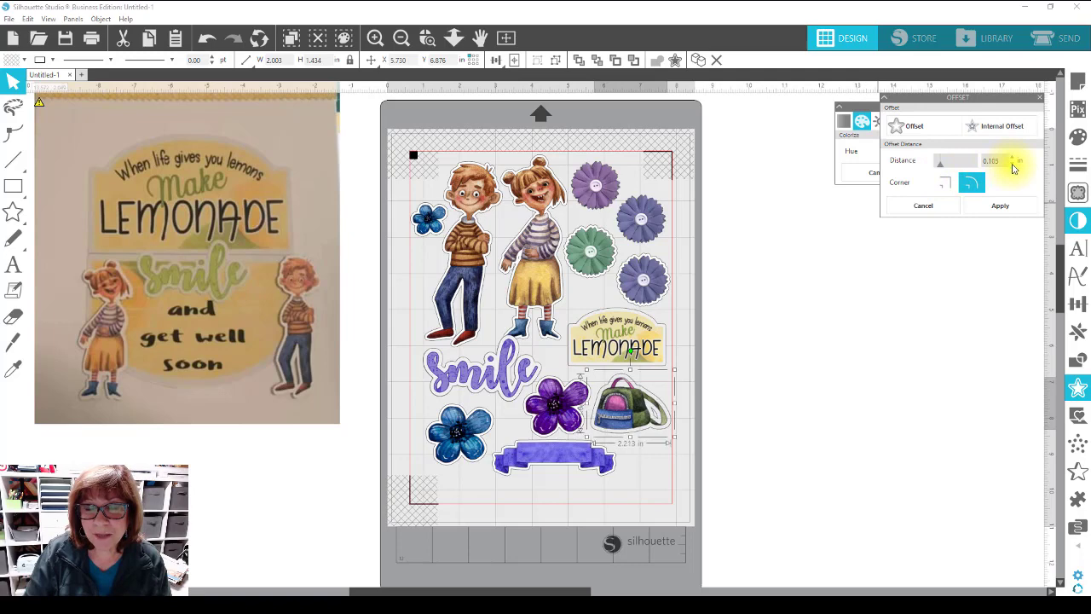
left_click(1013, 168)
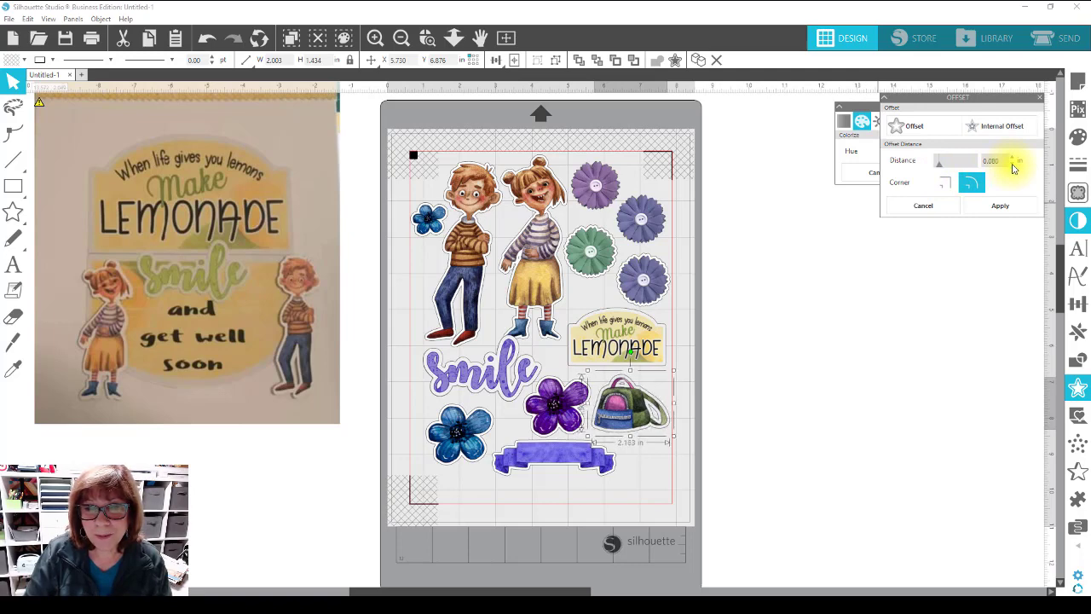
left_click(1013, 168)
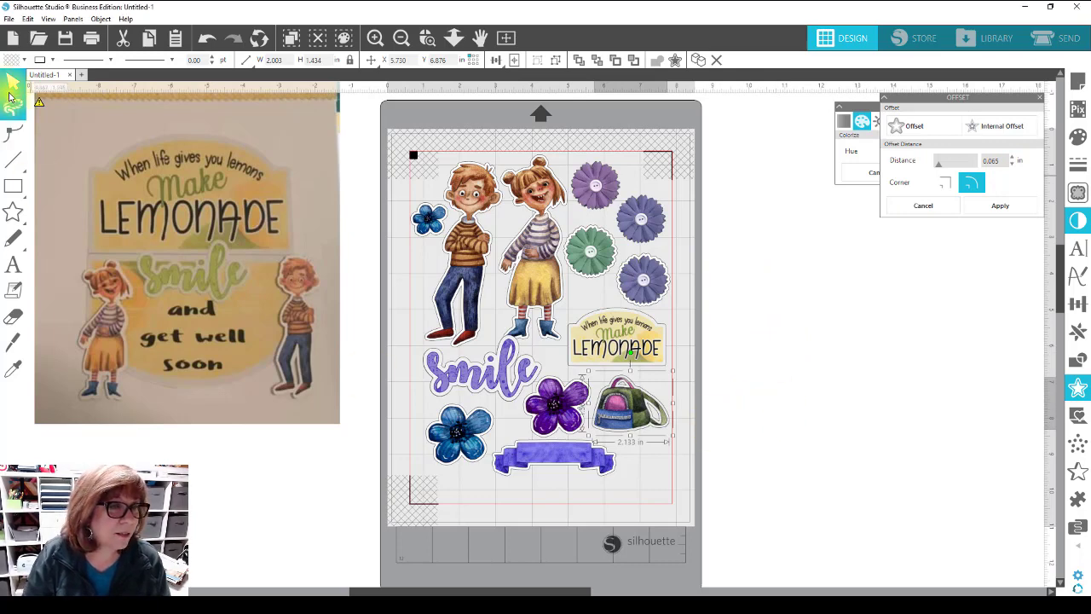
Fill the backpack's offset with white and group it with the backpack.
left_click(24, 60)
left_click(10, 81)
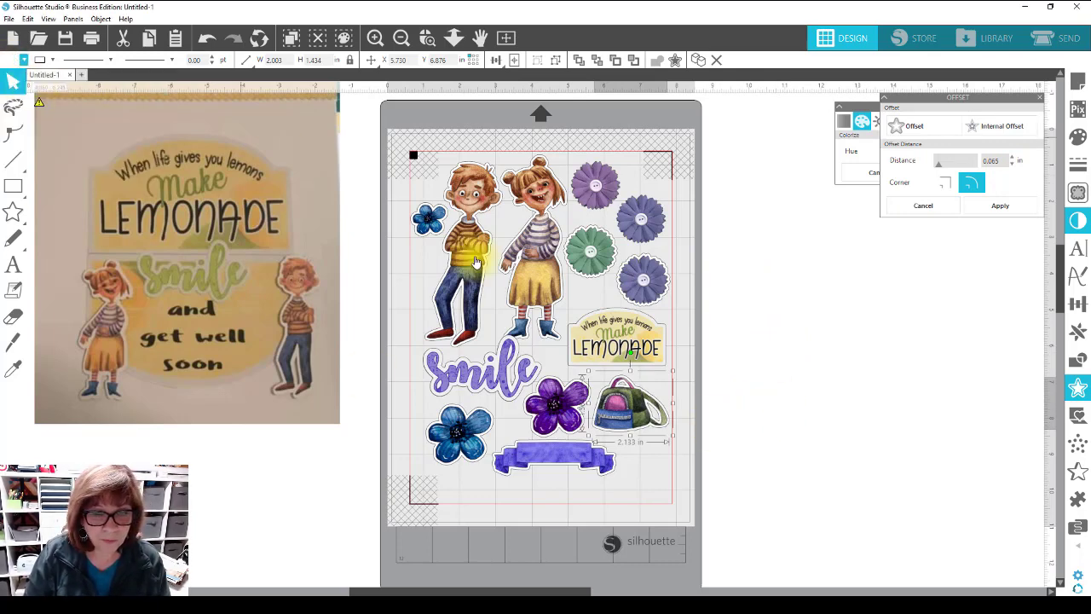
left_click(662, 424)
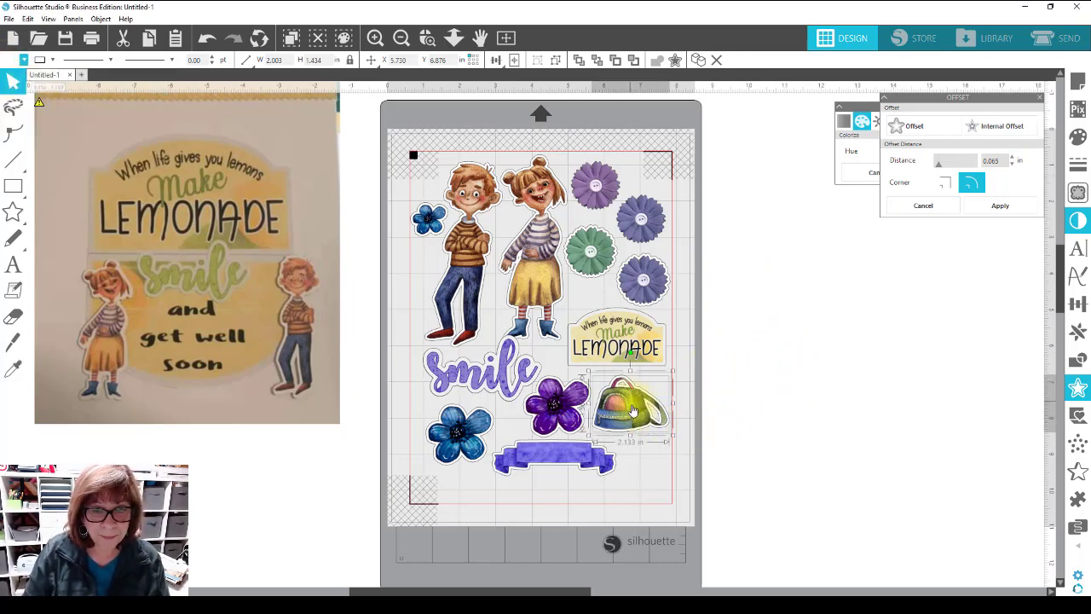
right_click(633, 406)
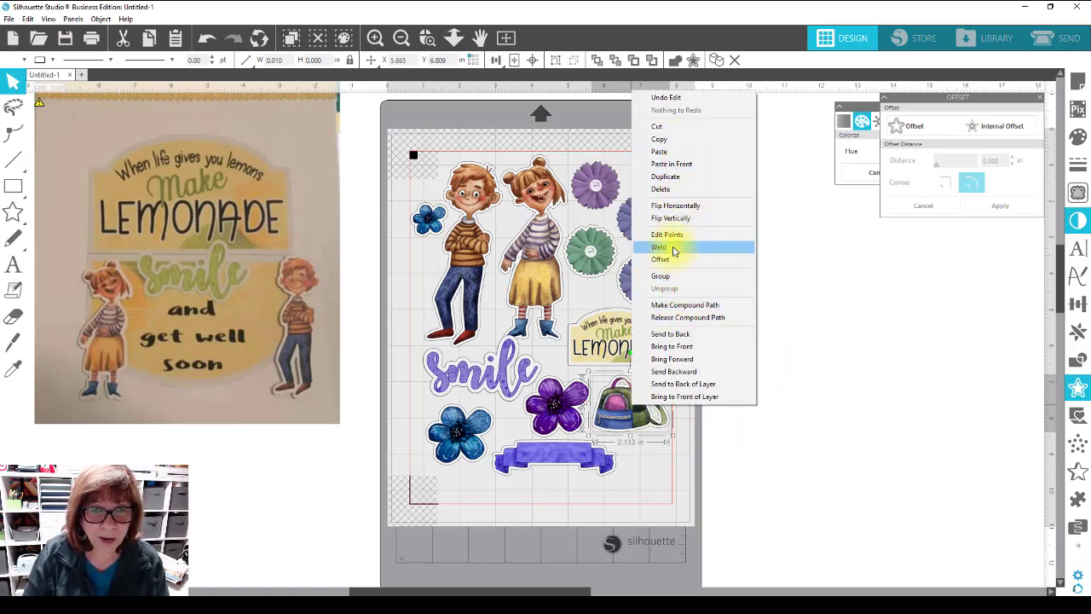
left_click(814, 361)
Duplicate the ribbon, arrange one below the backpack and one below the large blue flower, and move the purple flower up for clearance.
mouse_move(593, 449)
left_mouse_down()
mouse_move(532, 483)
mouse_move(612, 458)
mouse_move(602, 448)
left_mouse_up()
left_click_drag(552, 411, 562, 398)
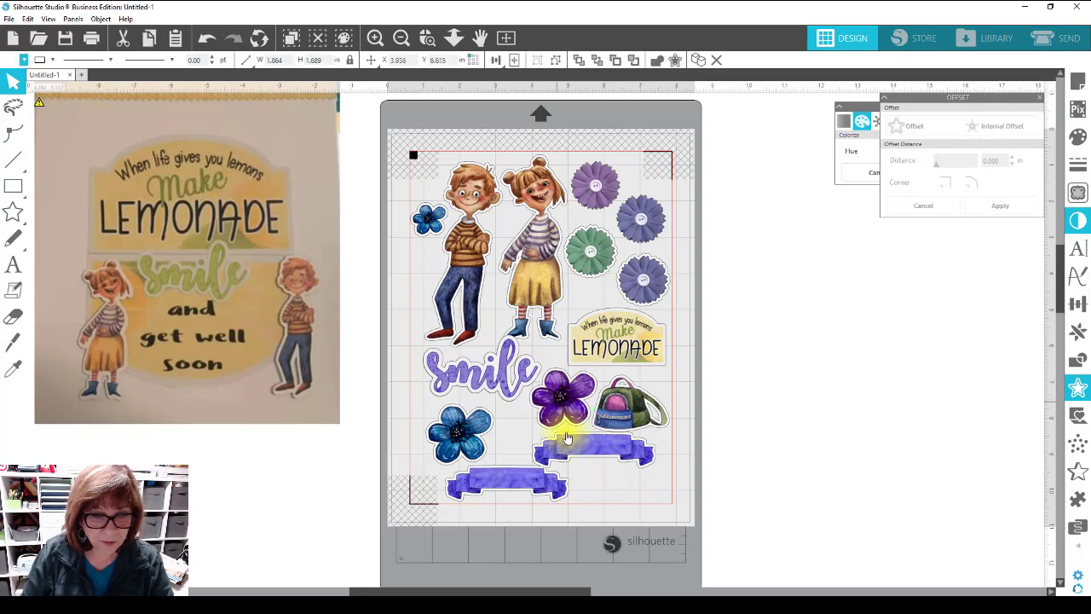
left_click(562, 449)
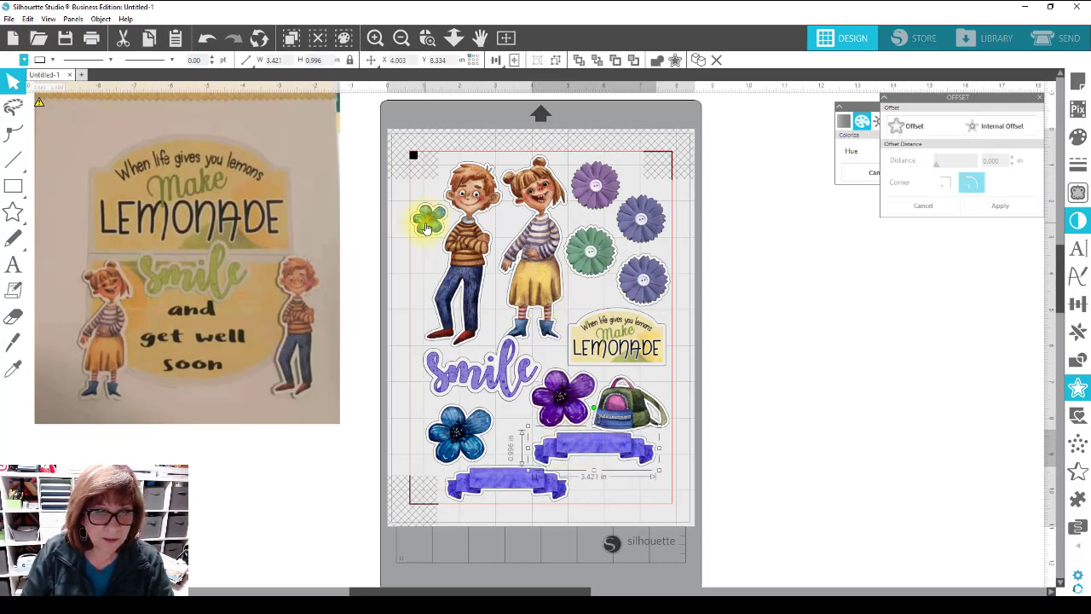
Fill empty gaps on the page with three copies of the small blue flower and three reduced copies of the purple daisy.
left_click_drag(425, 231, 514, 443)
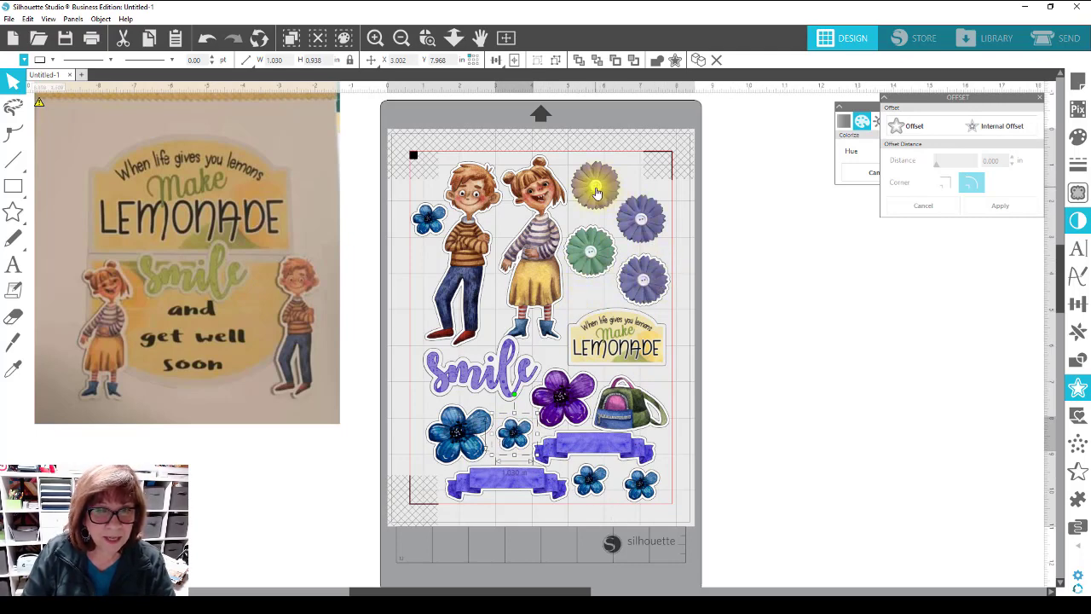
left_click_drag(597, 192, 502, 224)
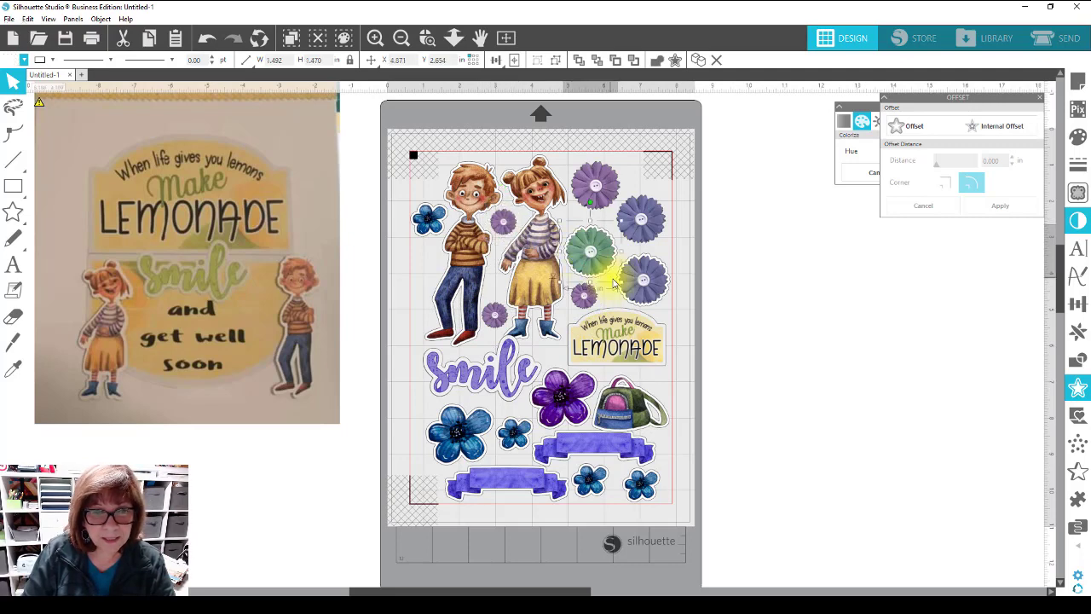
Copy the green daisy, shrink it to about 0.84 in wide, and place copies below the small blue flower and beside the large one.
left_click_drag(599, 270, 743, 273)
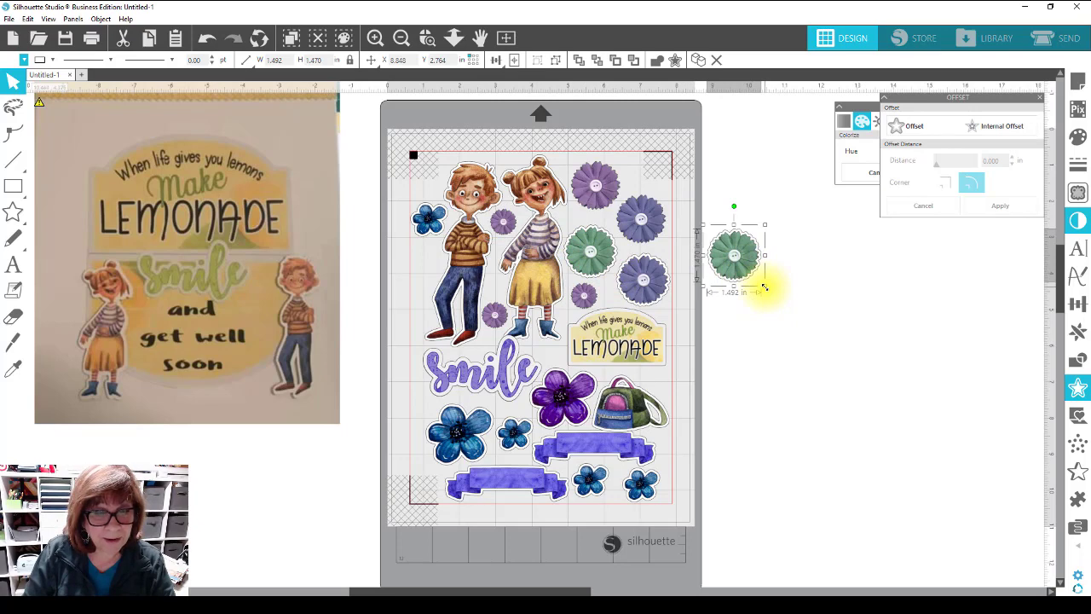
left_click_drag(765, 290, 436, 270)
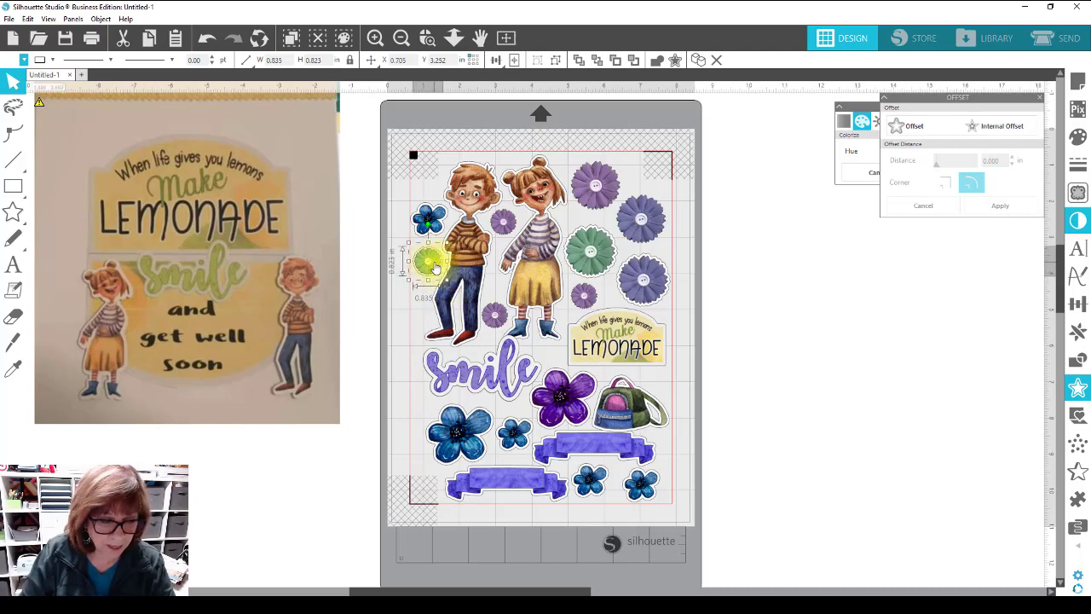
left_click_drag(435, 267, 432, 418)
left_click(438, 428)
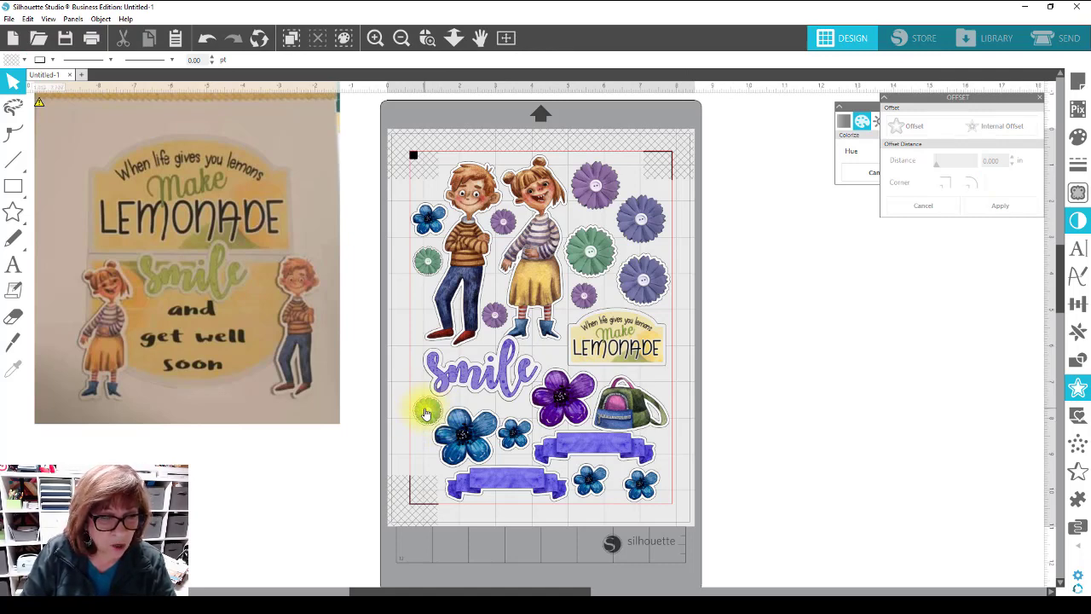
Place another copy of the small green daisy above the large purple daisy and nudge the ribbon below the backpack slightly right.
key("alt")
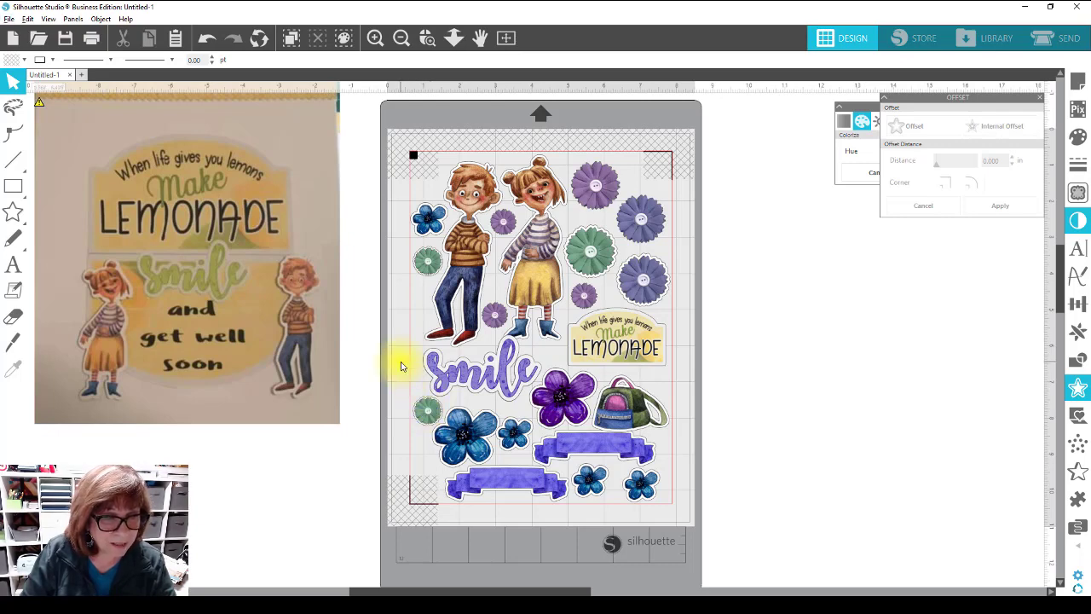
key("alt")
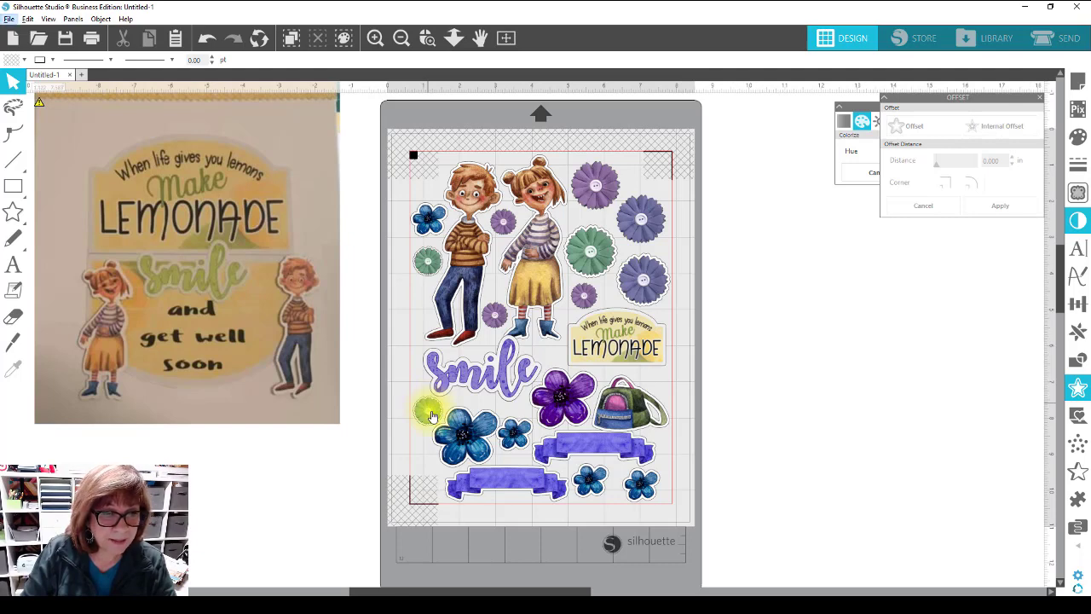
left_click_drag(432, 416, 623, 166)
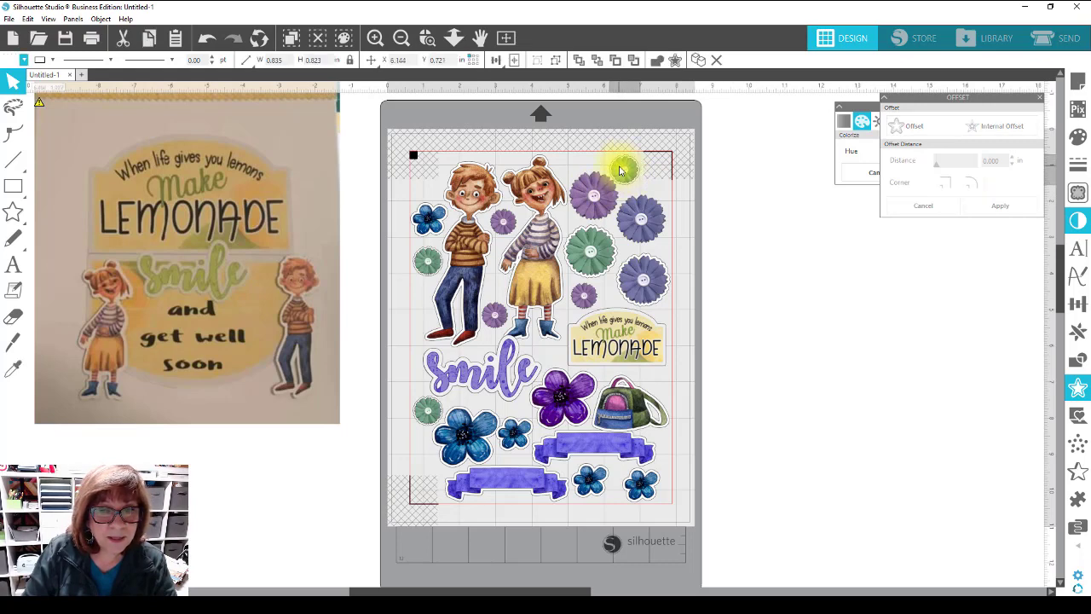
left_click(794, 291)
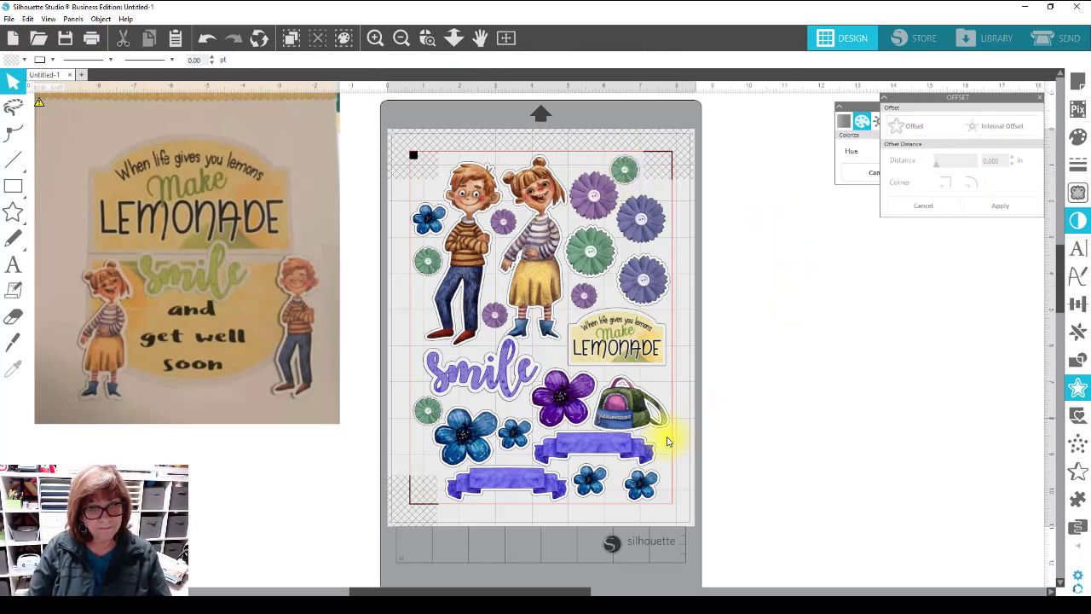
left_click(590, 452)
left_click_drag(589, 452, 594, 453)
left_click(595, 457)
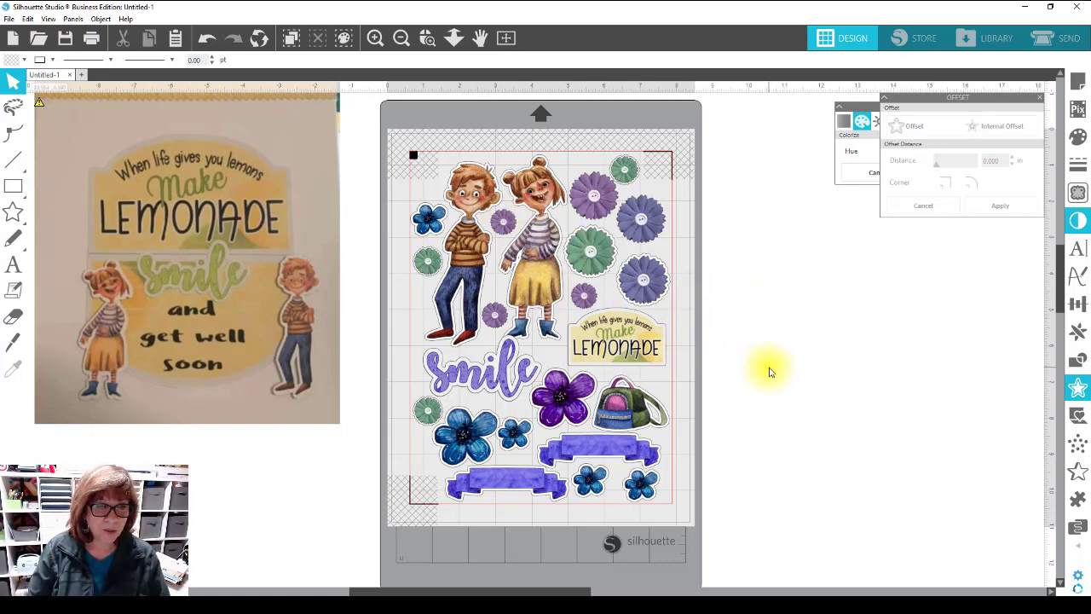
Start printing the page on the WF-7720 Series printer and set the print quality to High.
left_click(8, 18)
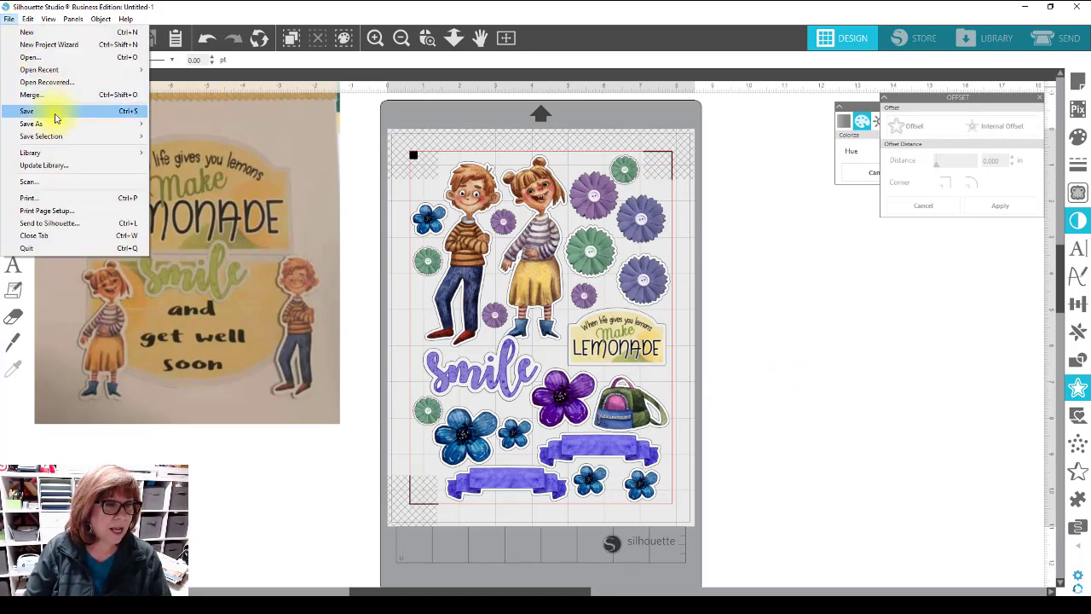
left_click(65, 198)
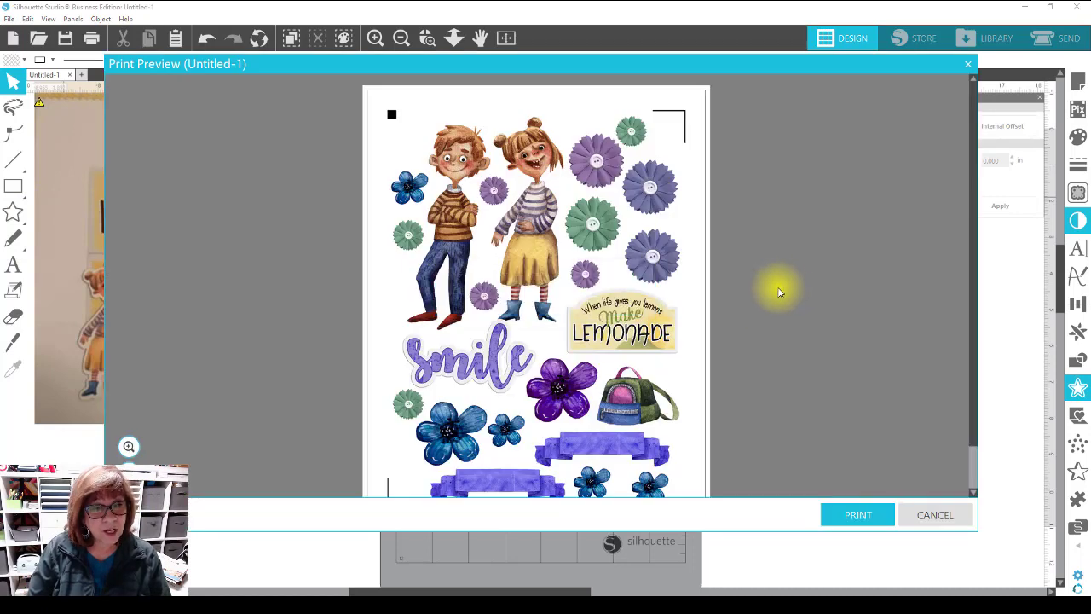
scroll(777, 292, "down", 1)
left_click(858, 516)
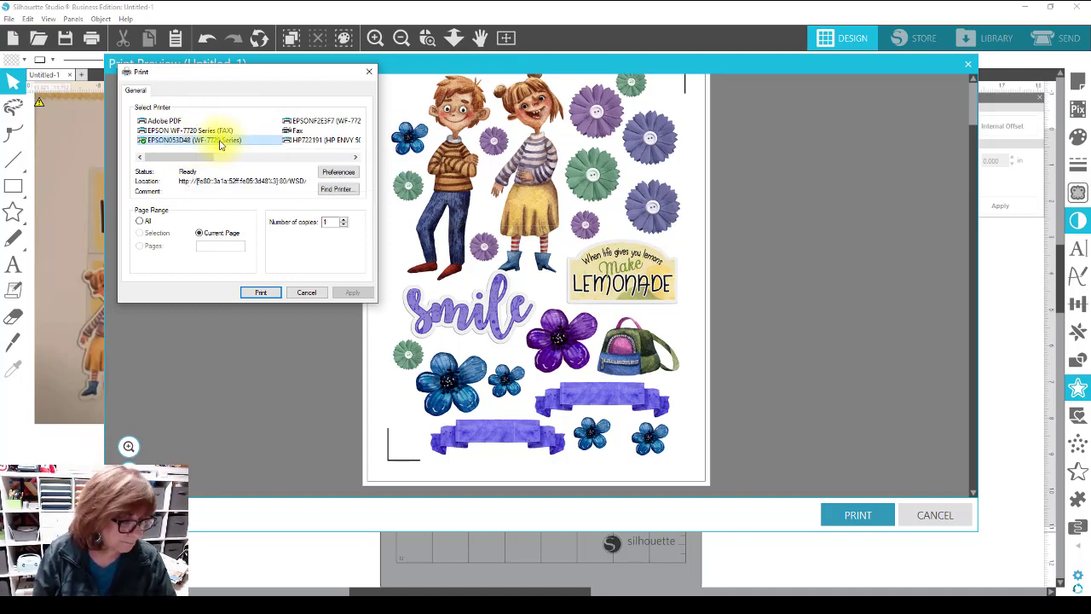
left_click(340, 173)
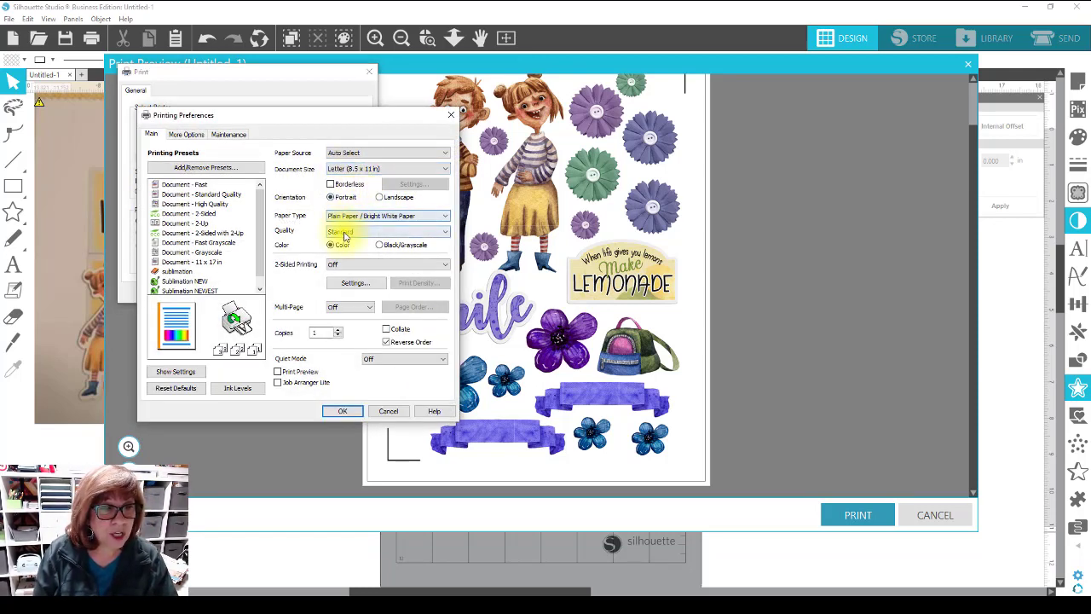
left_click(345, 233)
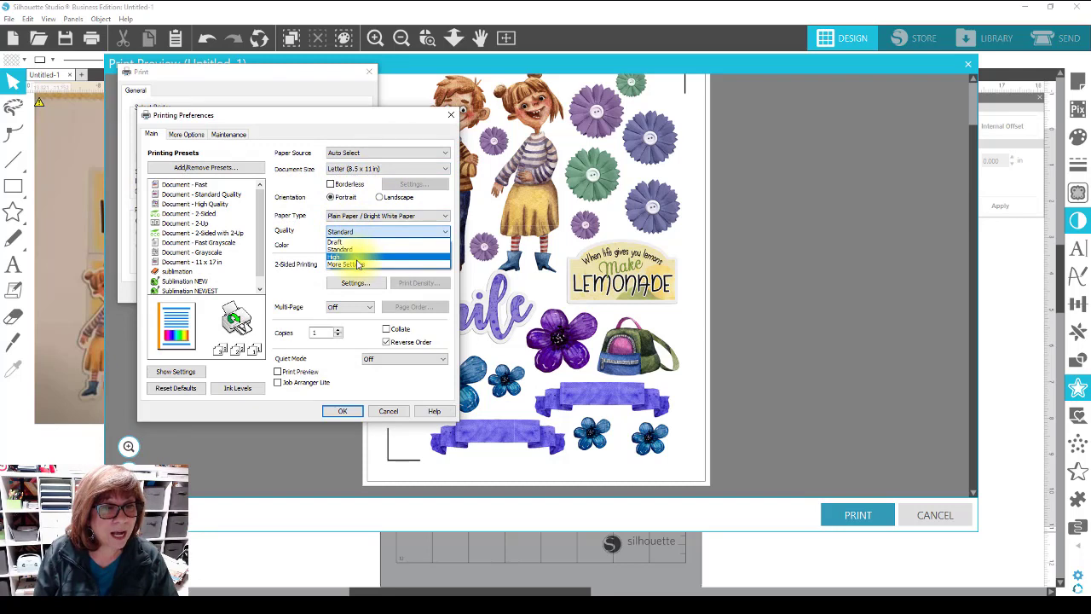
left_click(356, 257)
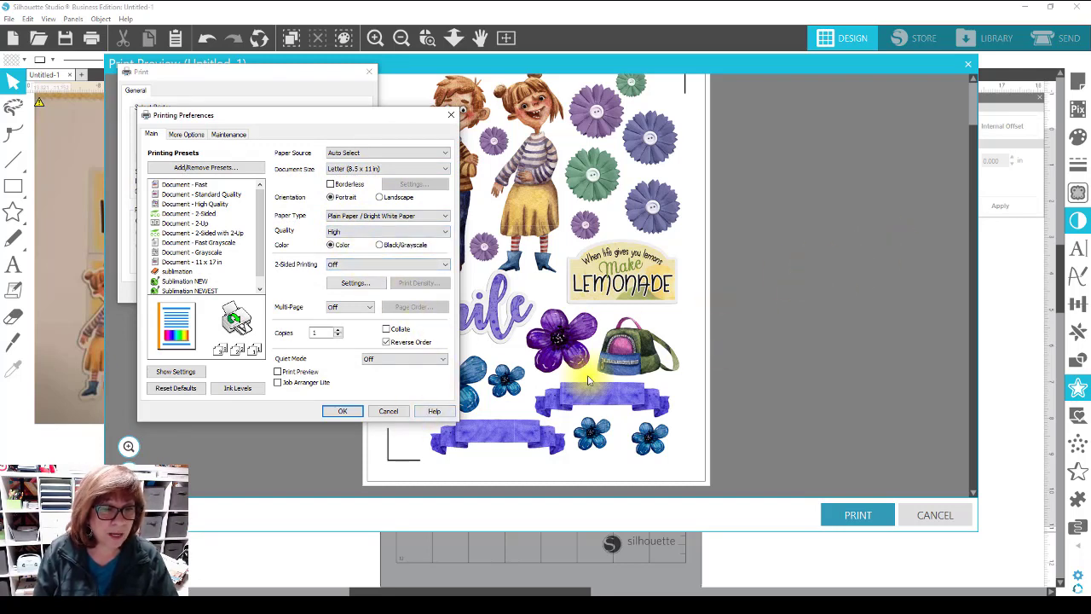
left_click(342, 411)
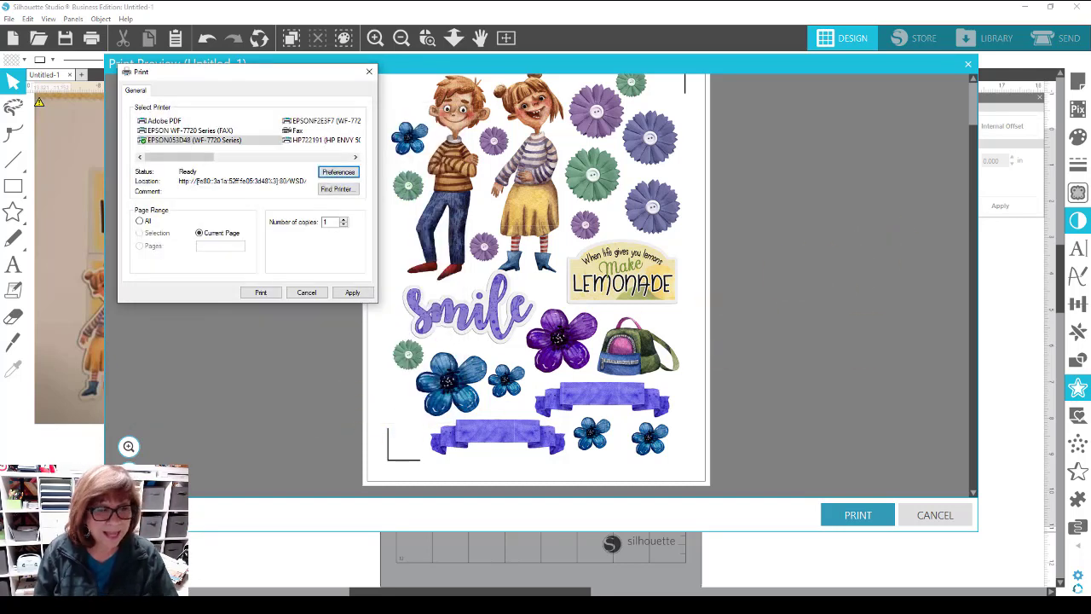
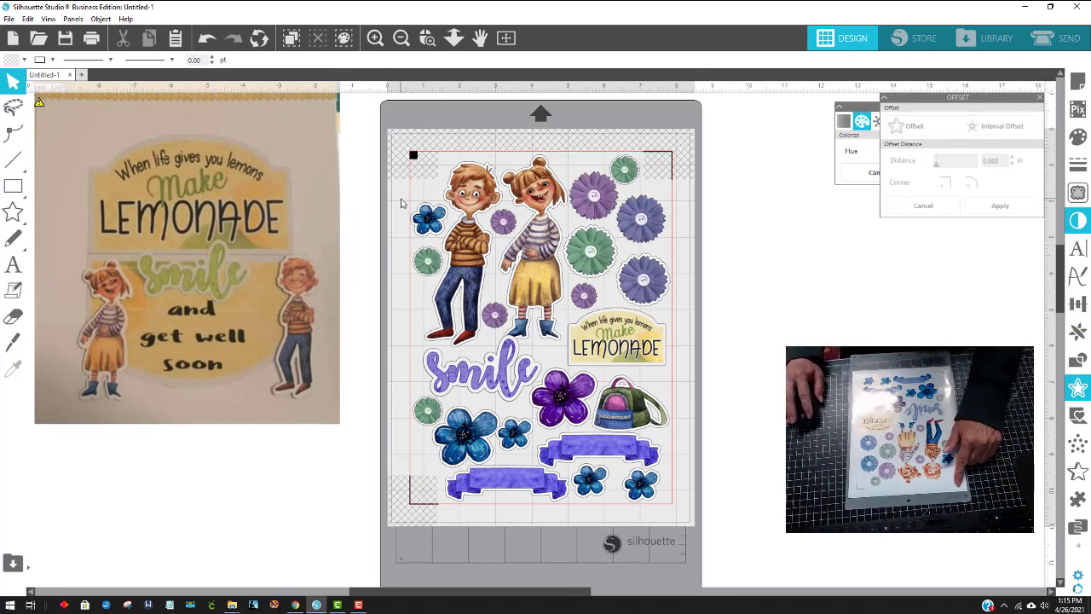
Prepare the page for cutting and set the cut material to Sticker Paper, White.
left_click(1058, 46)
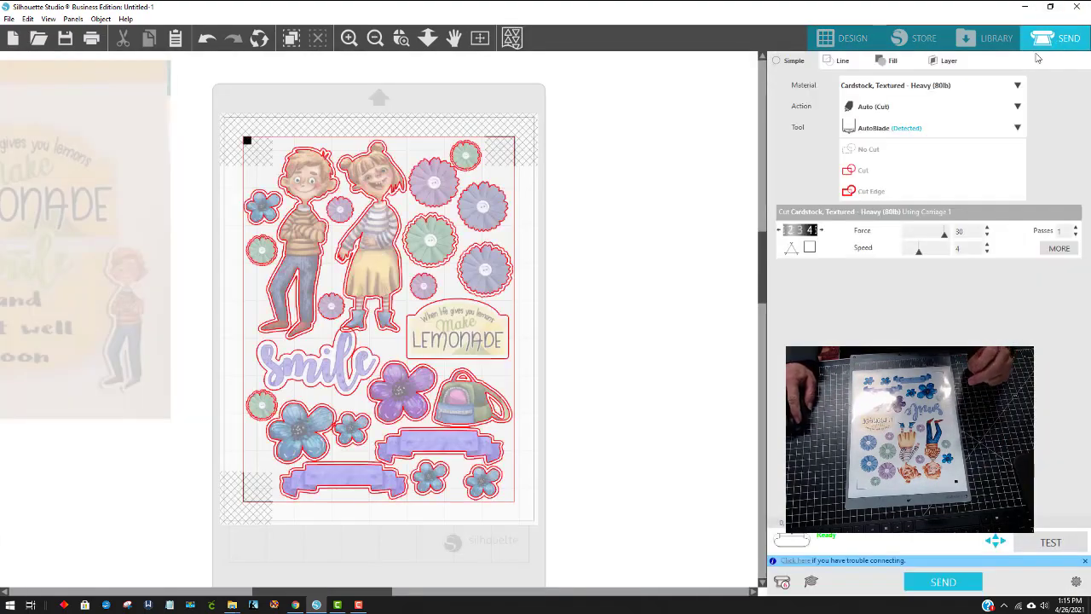
left_click(895, 86)
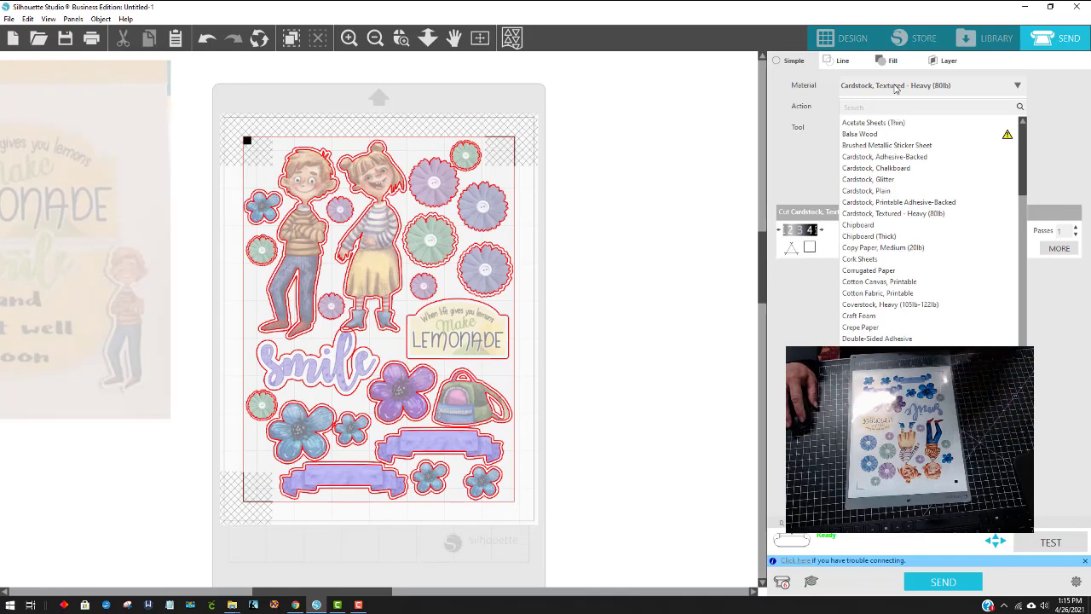
scroll(927, 179, "down", 2)
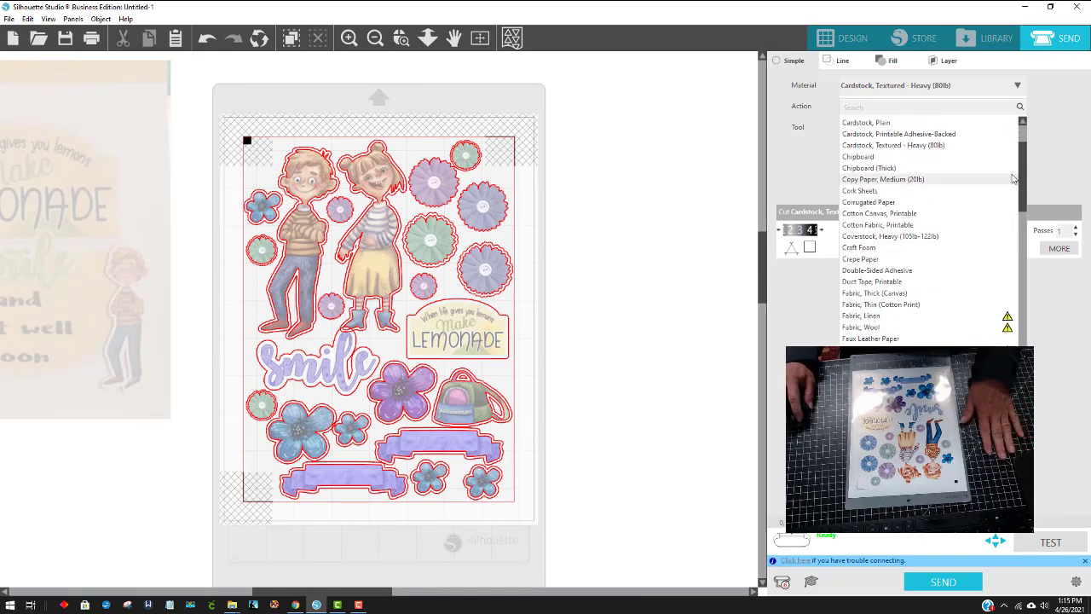
left_click_drag(1025, 158, 1014, 279)
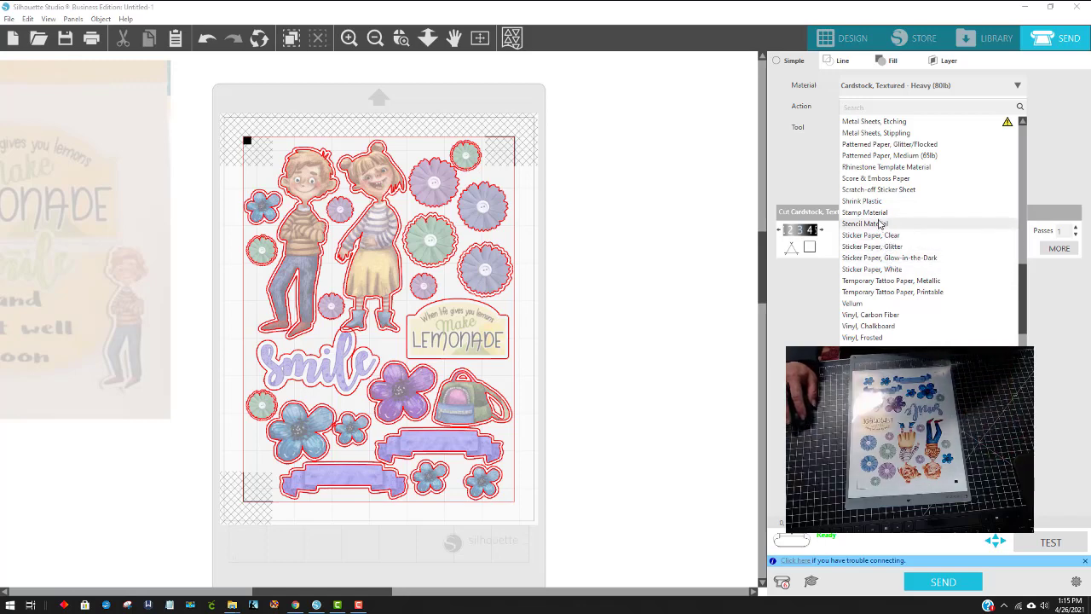
left_click(866, 269)
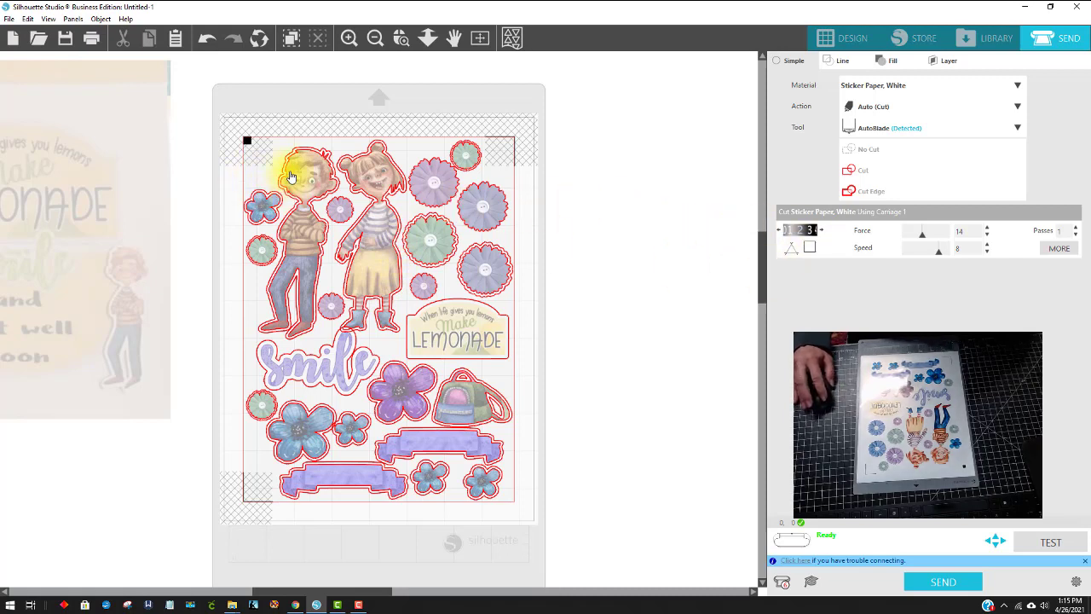
Examine the cut lines around the boy, the girl and the nearby flowers up close, then across the whole page.
left_click(398, 40)
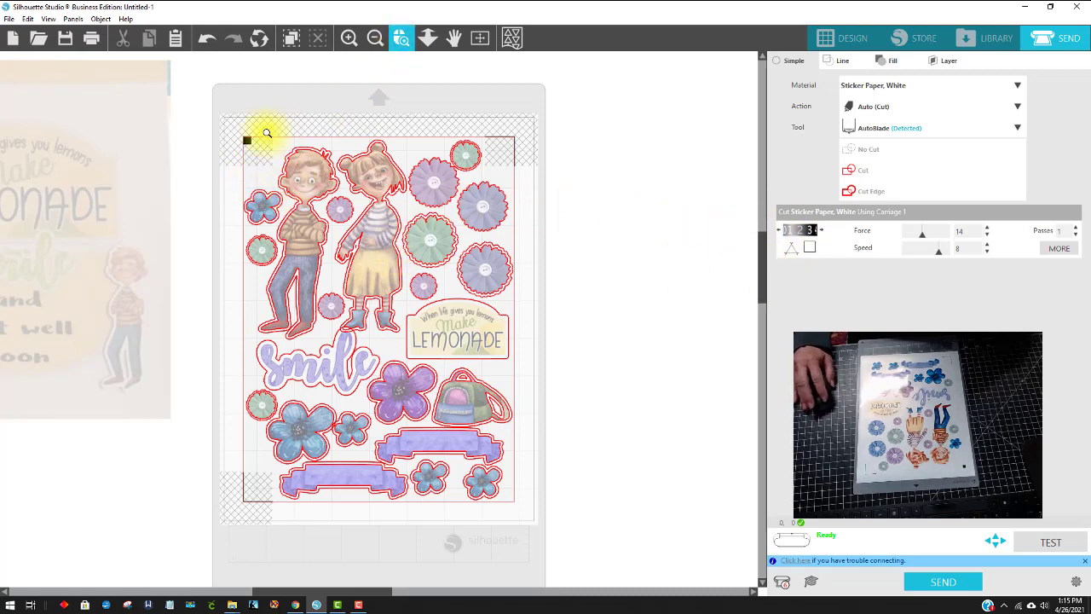
left_click_drag(268, 134, 414, 244)
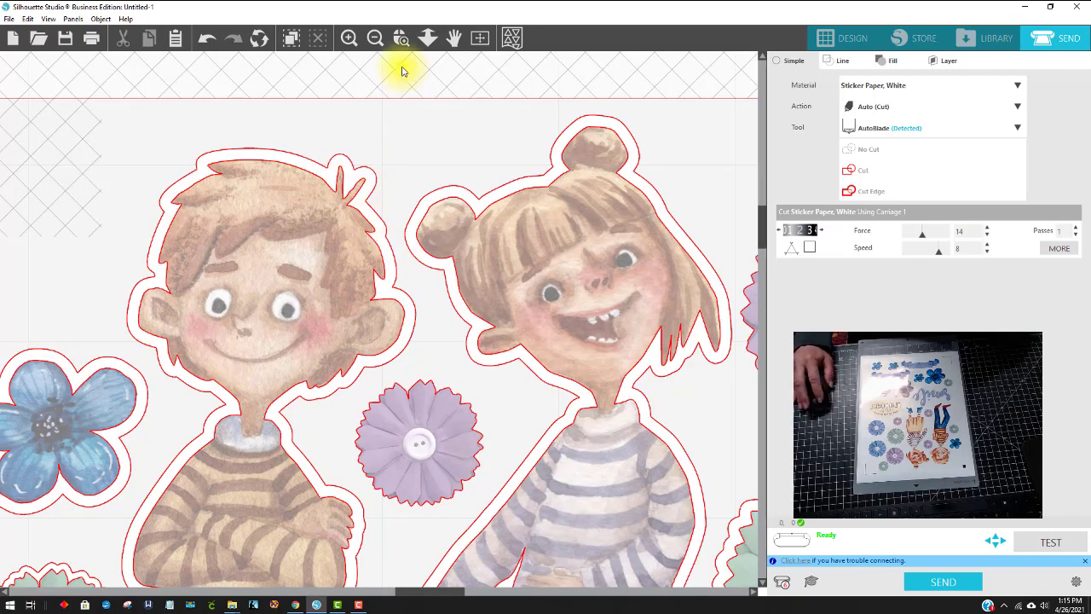
left_click(375, 39)
left_click(375, 38)
left_click(375, 39)
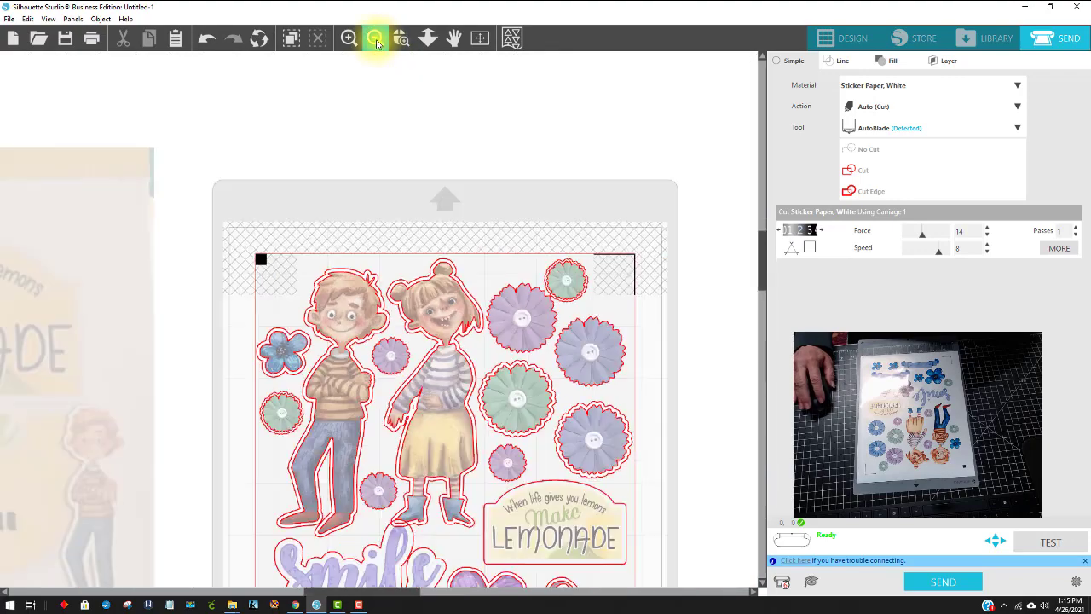
left_click(375, 38)
scroll(597, 296, "down", 2)
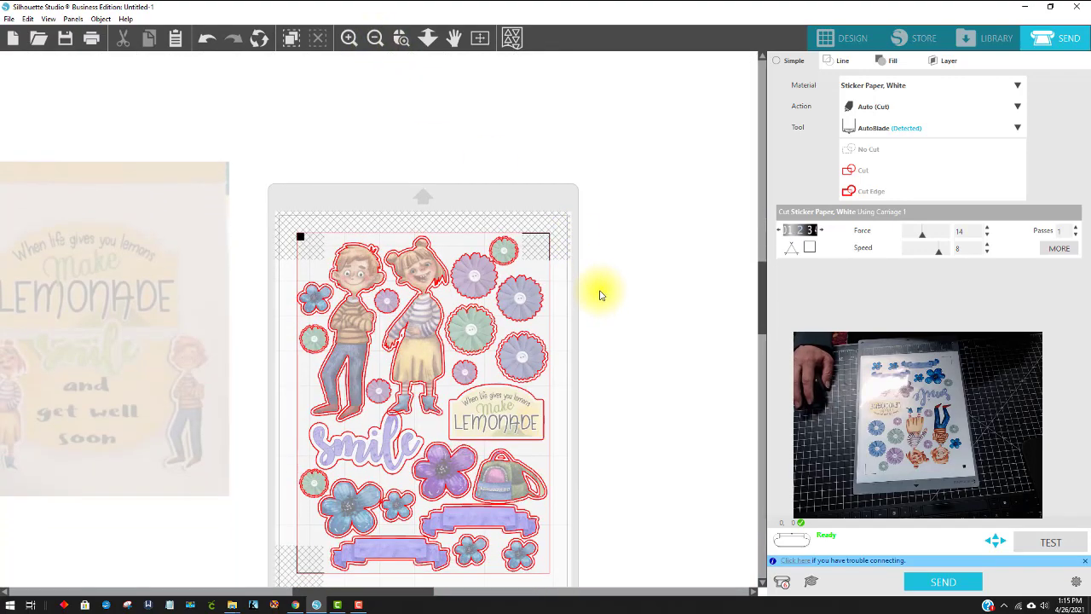
Select all artwork on the page and set its cut style to Cut Edge.
left_click_drag(289, 150, 568, 546)
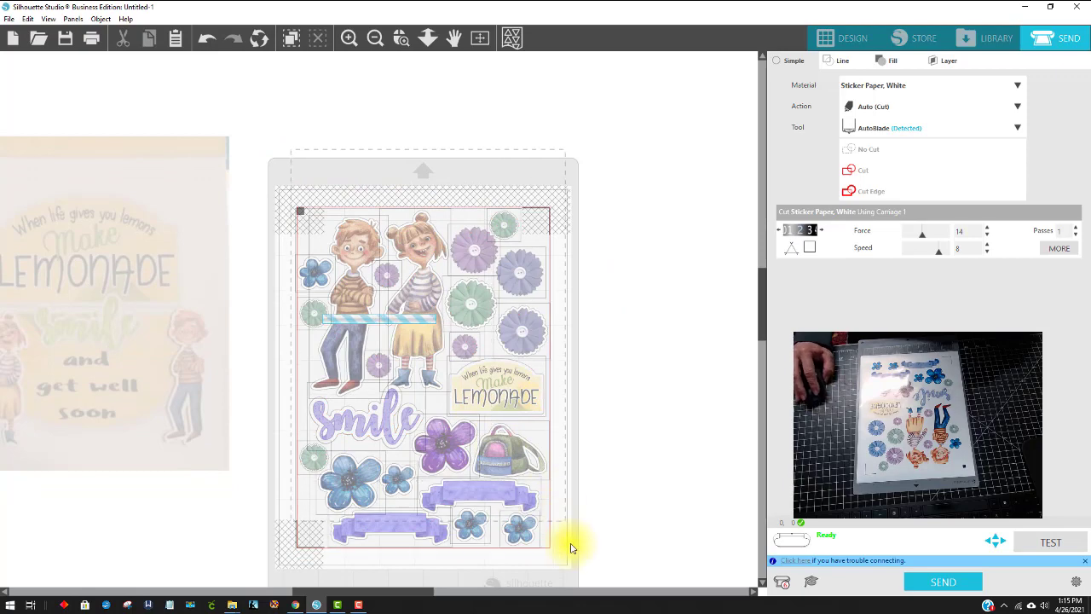
left_click(865, 170)
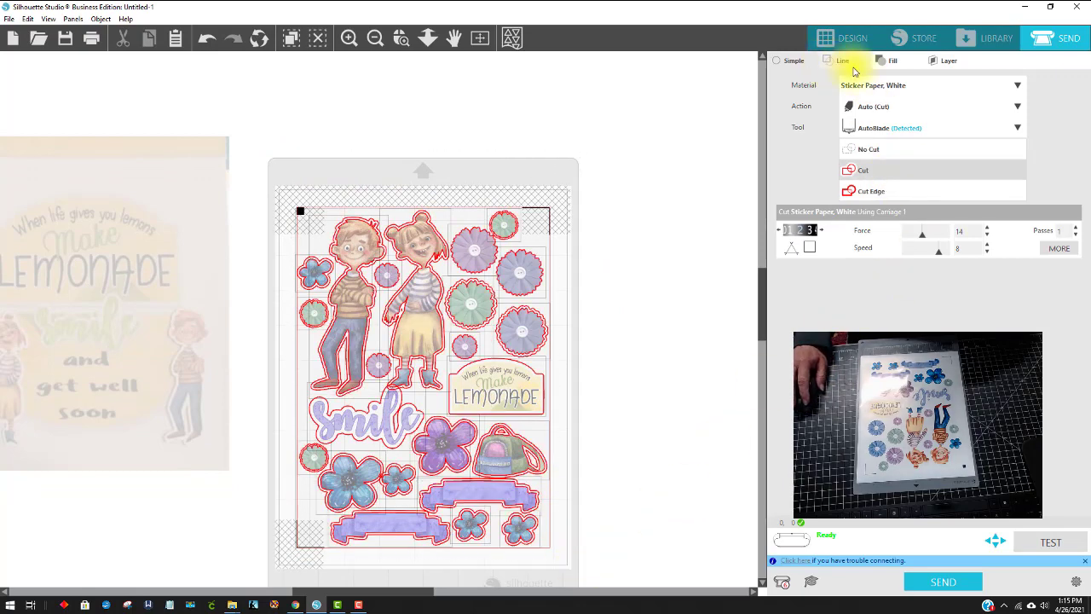
left_click(923, 193)
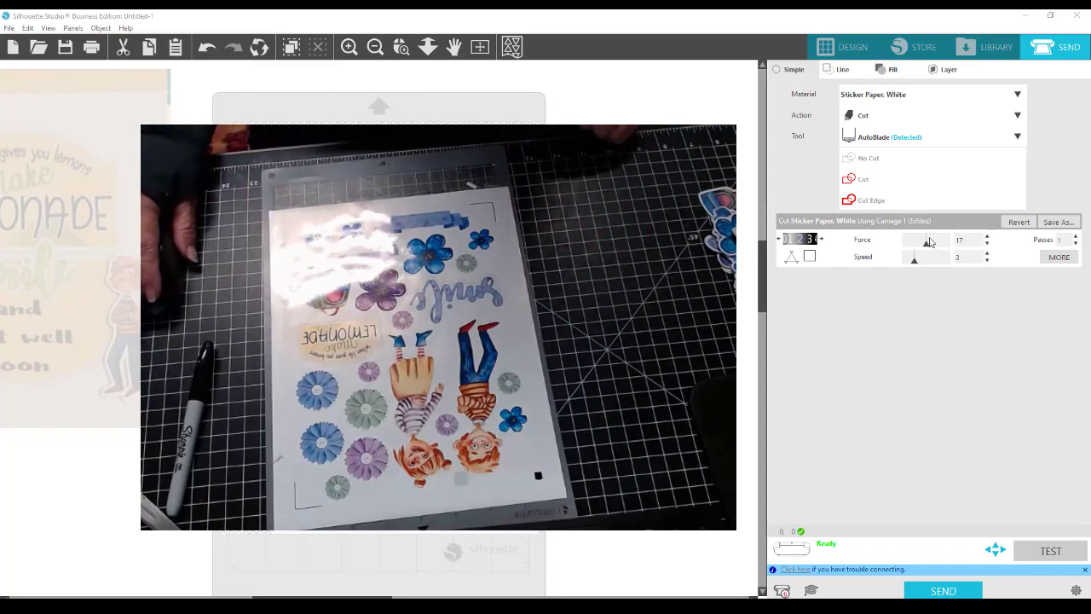
mouse_move(954, 223)
left_mouse_down()
mouse_move(934, 273)
mouse_move(960, 239)
left_mouse_up()
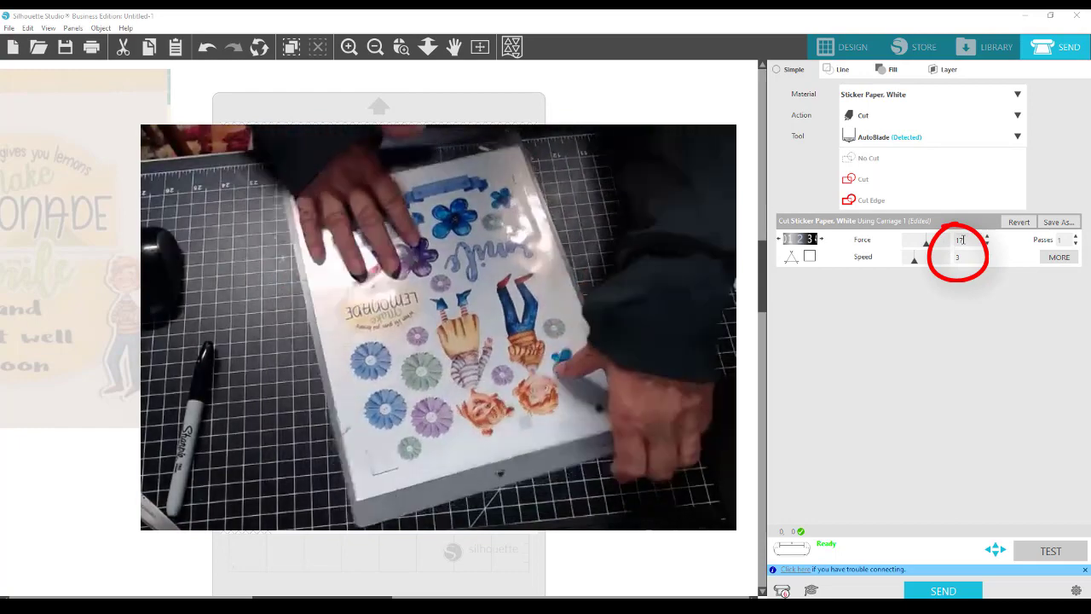
key("Escape")
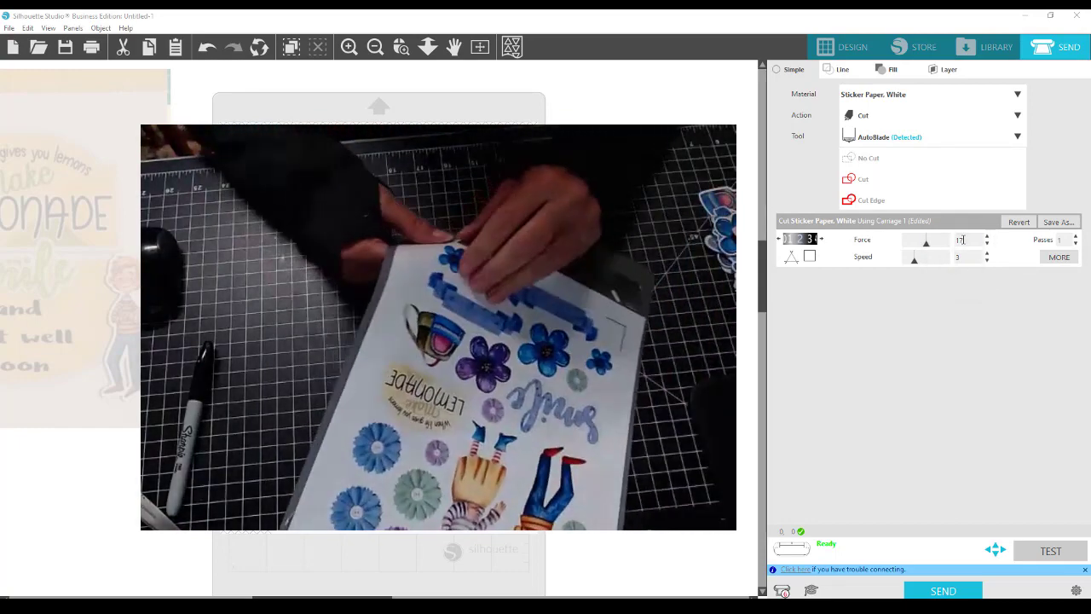